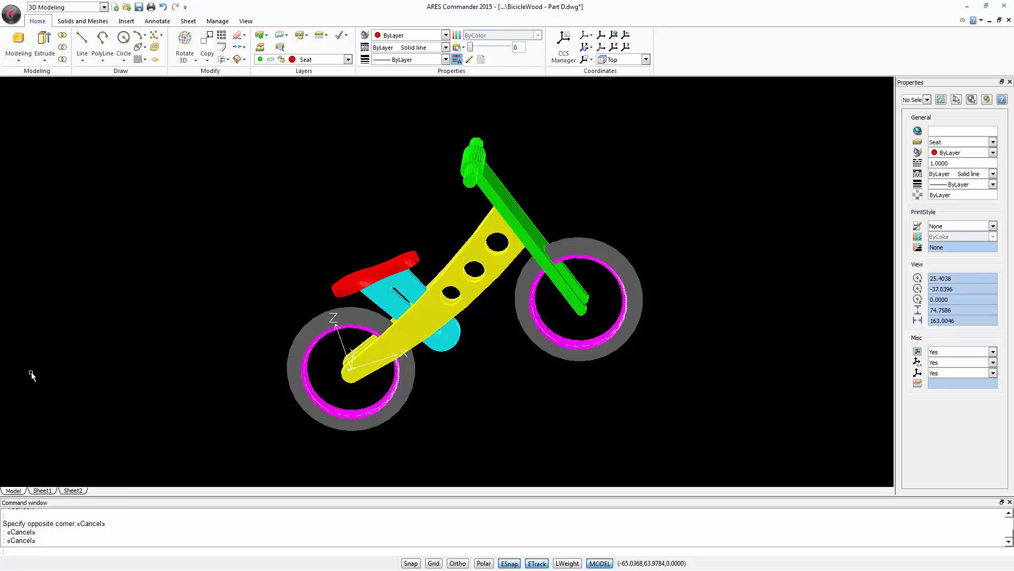
# Draw three circles centred at the origin with radii 2, 0.5 and 1.
pyautogui.click(211, 286)
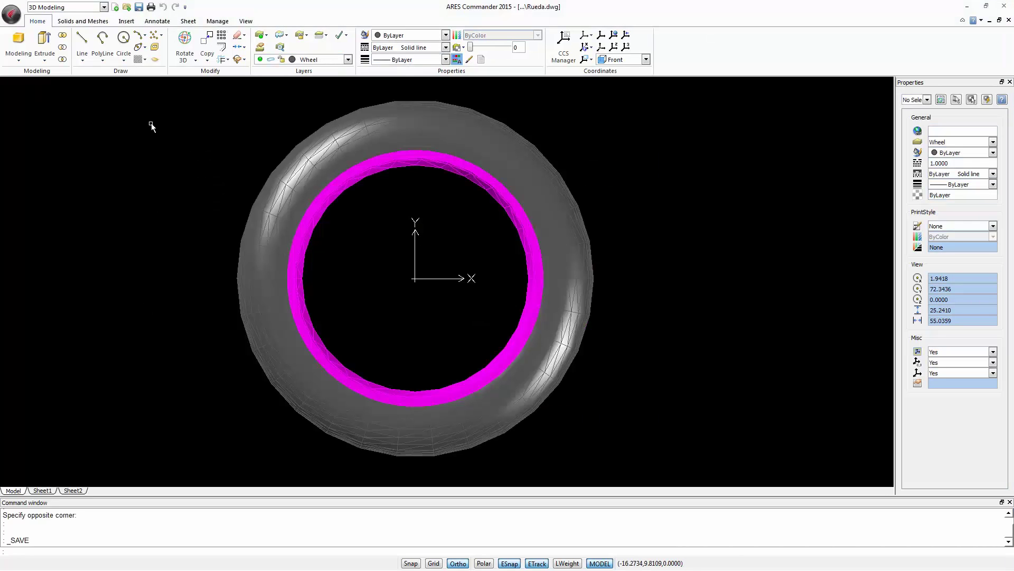
pyautogui.click(123, 38)
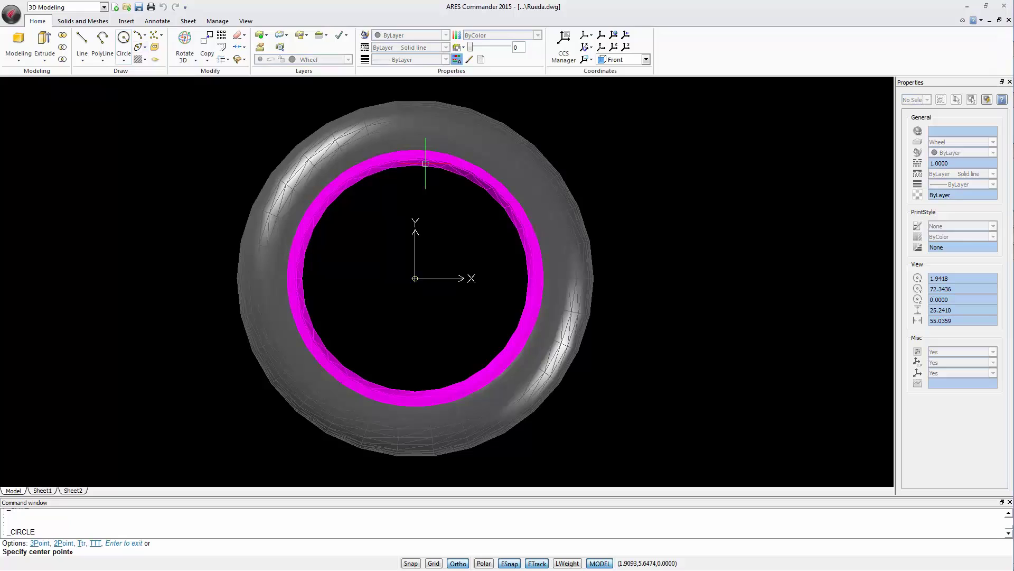
pyautogui.click(415, 278)
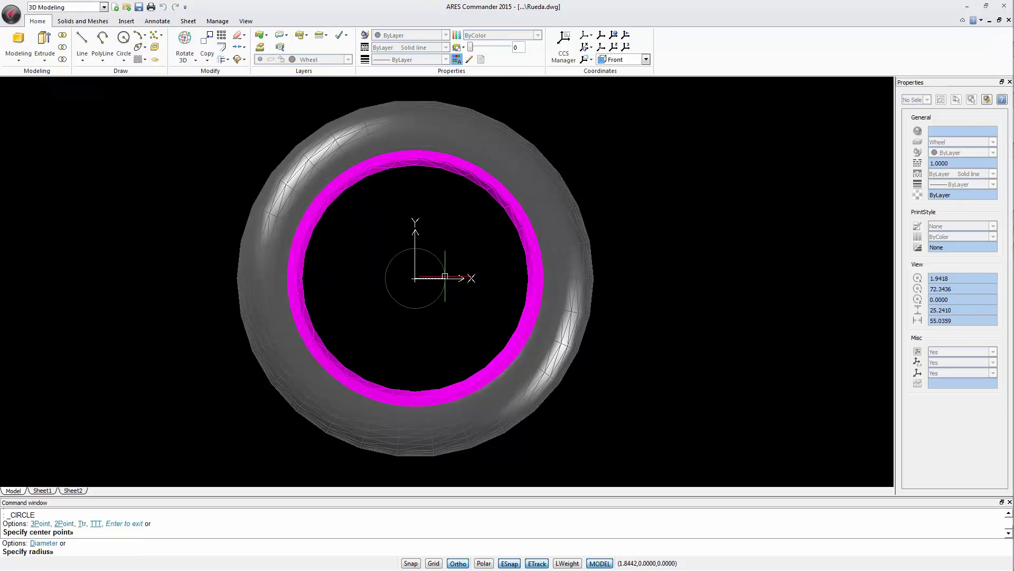
pyautogui.write('2')
pyautogui.press('Return')
pyautogui.press('Return')
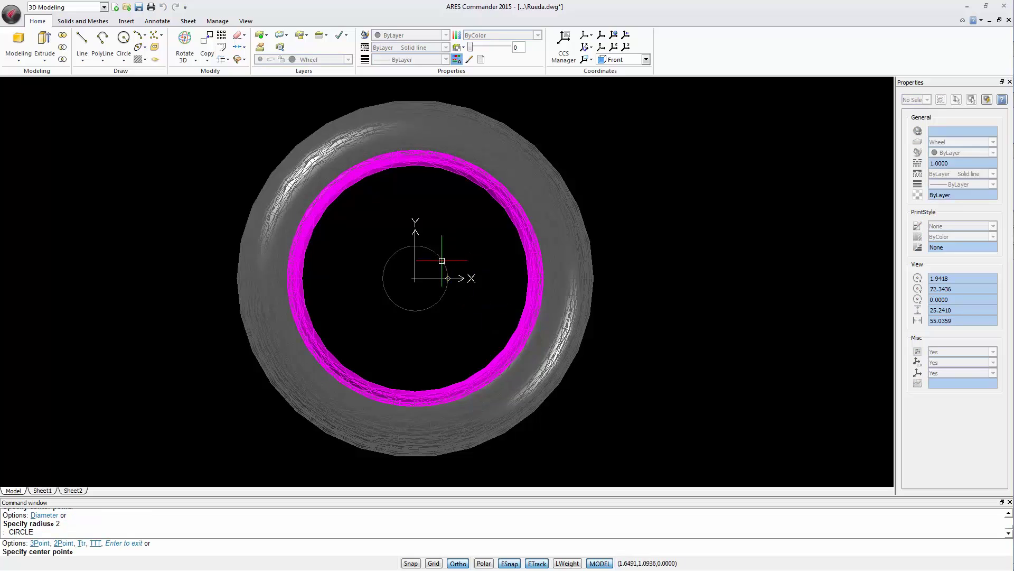
pyautogui.click(415, 278)
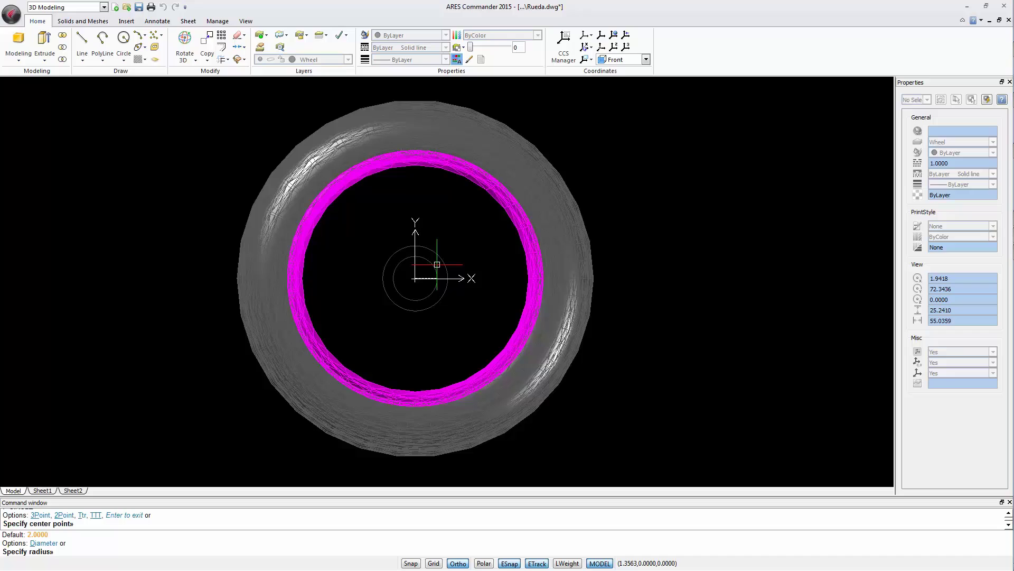
pyautogui.write('.5')
pyautogui.press('Return')
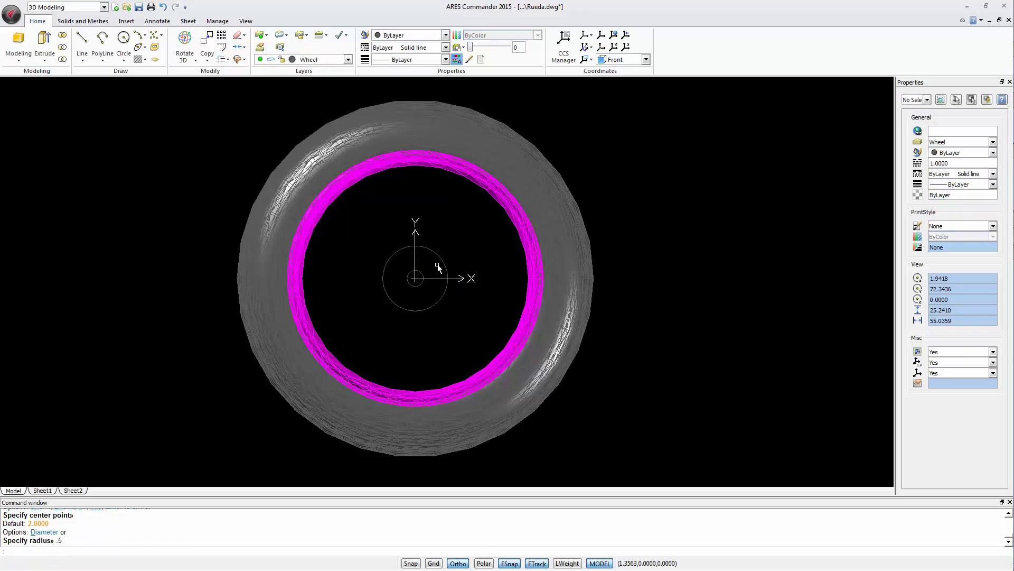
pyautogui.press('Return')
pyautogui.click(415, 278)
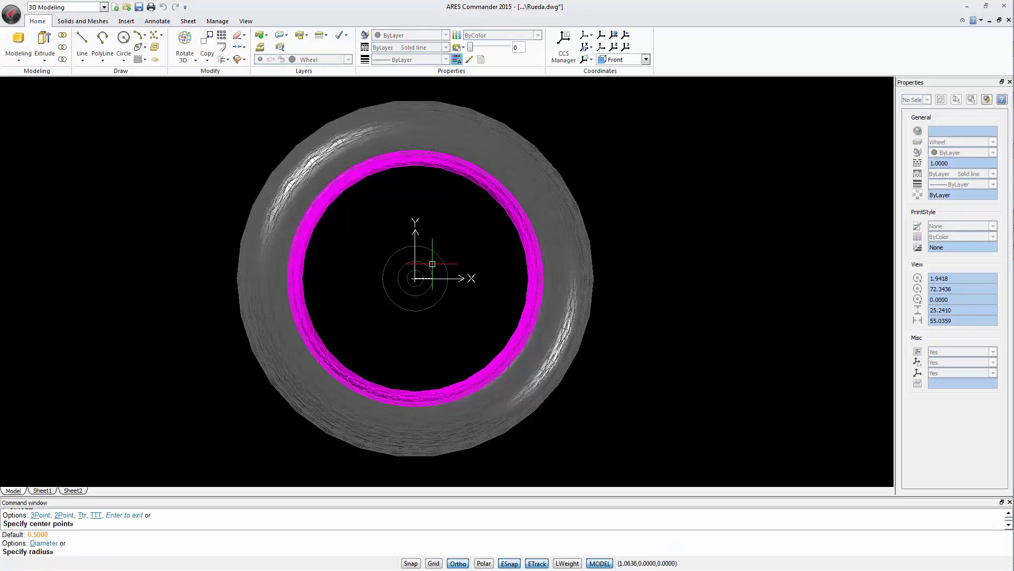
pyautogui.write('1')
pyautogui.press('Return')
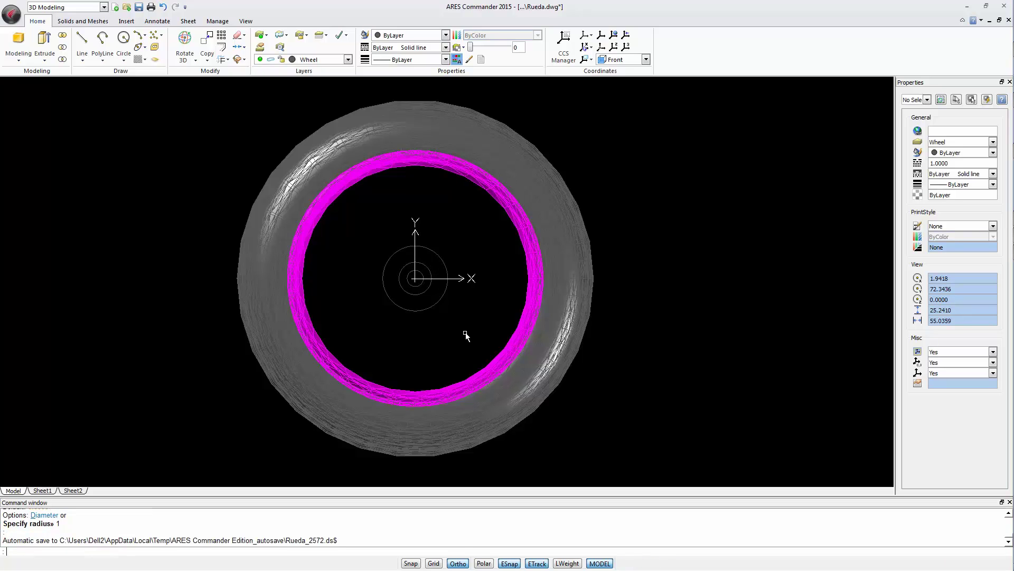
# Offset the 0.5-radius circle outward by 0.1.
pyautogui.scroll(4, 415, 324)
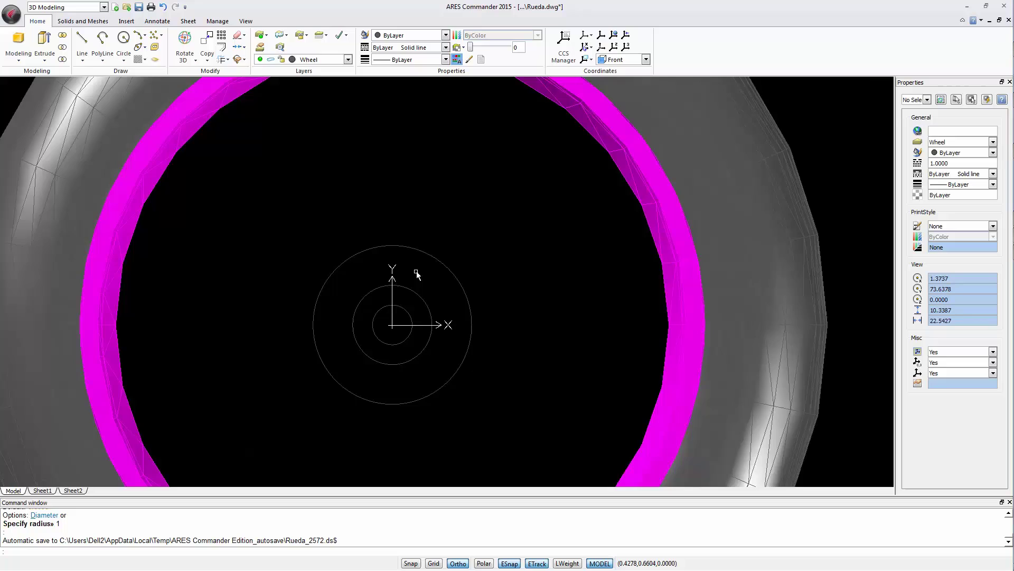
pyautogui.scroll(1, 416, 274)
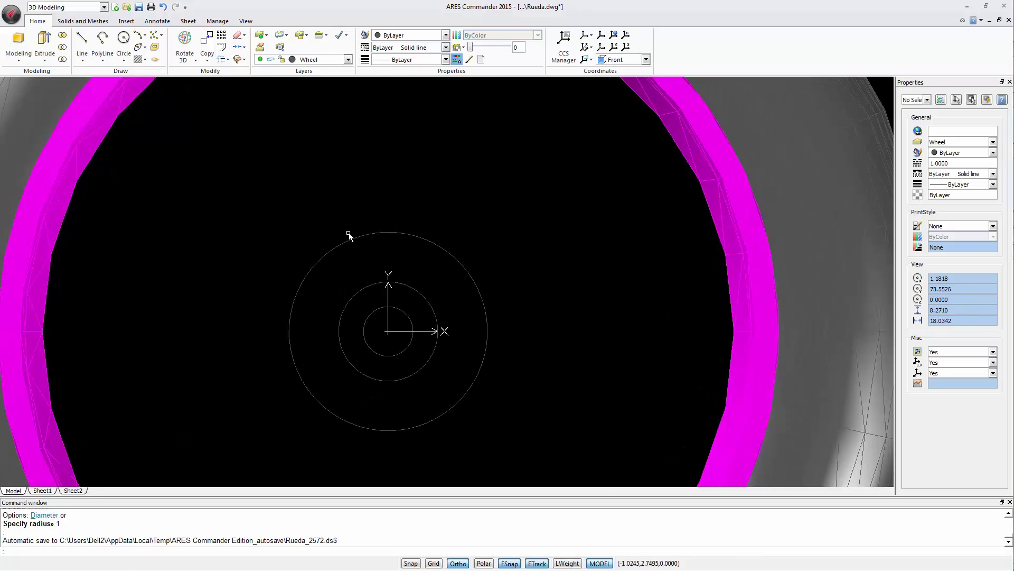
pyautogui.click(222, 47)
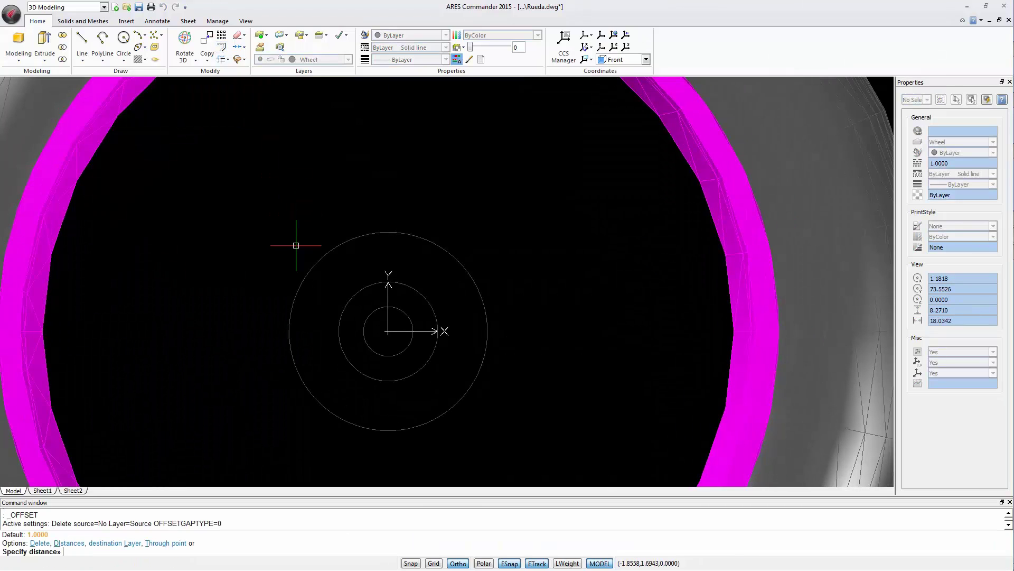
pyautogui.write('.1')
pyautogui.press('Return')
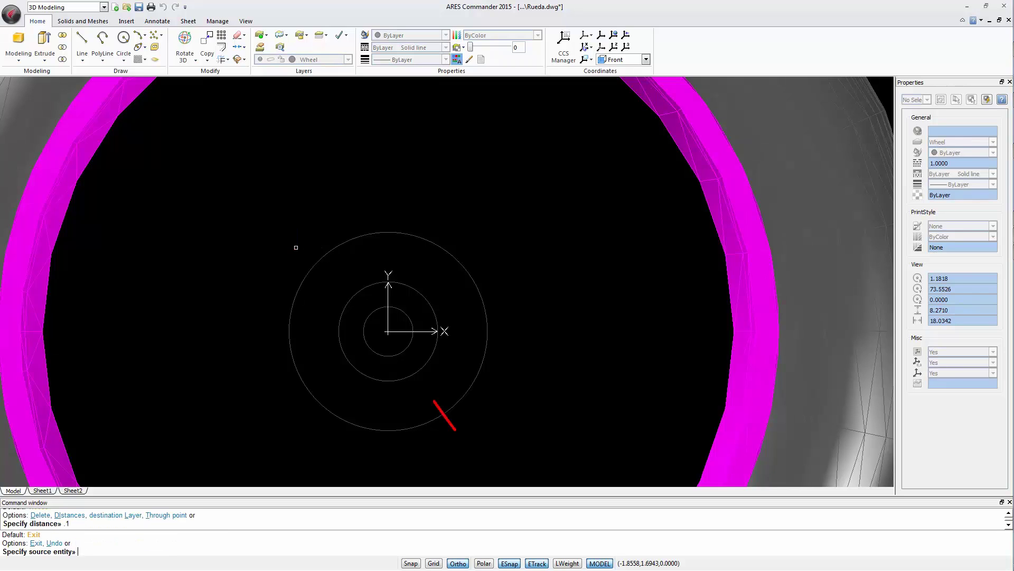
pyautogui.click(375, 312)
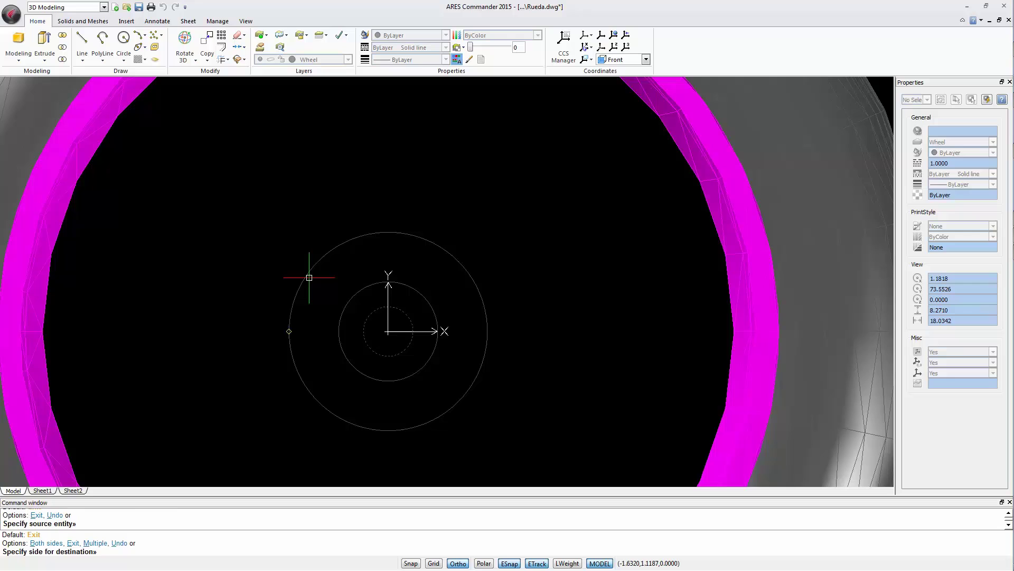
pyautogui.click(266, 240)
pyautogui.press('Return')
pyautogui.scroll(-2, 380, 222)
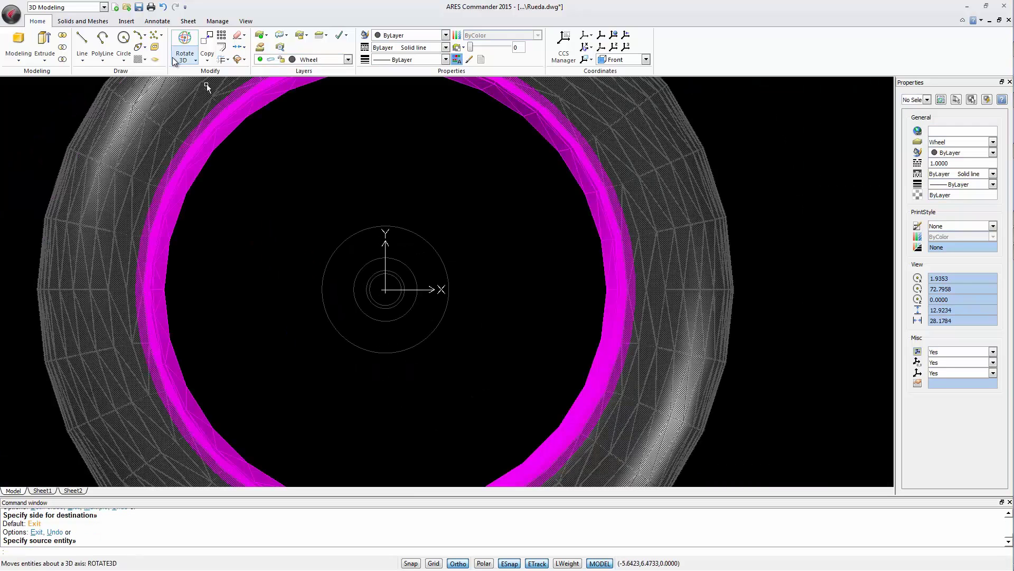
# Draw a vertical centre line from the wheel centre up to the rim.
pyautogui.click(82, 39)
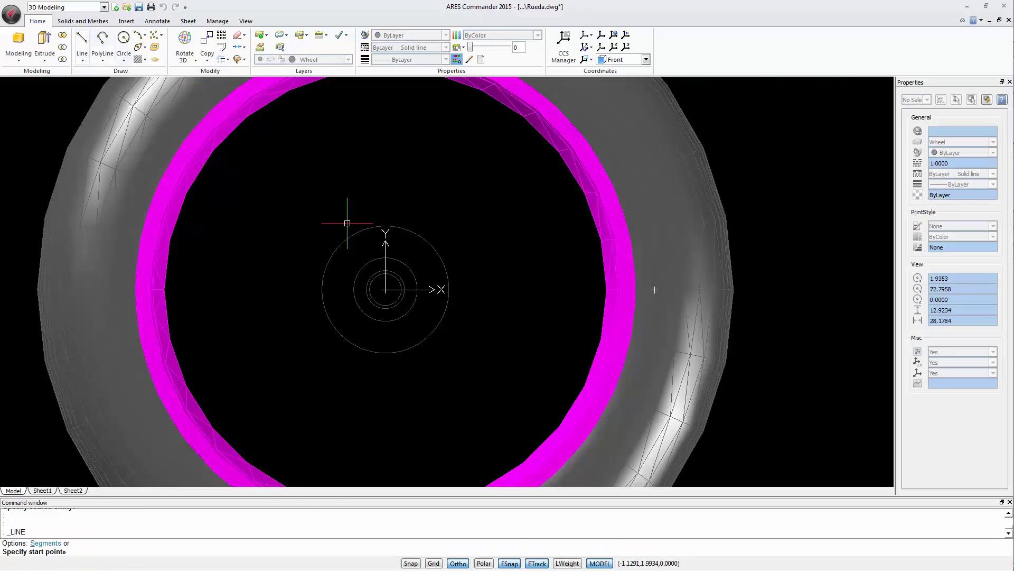
pyautogui.click(385, 227)
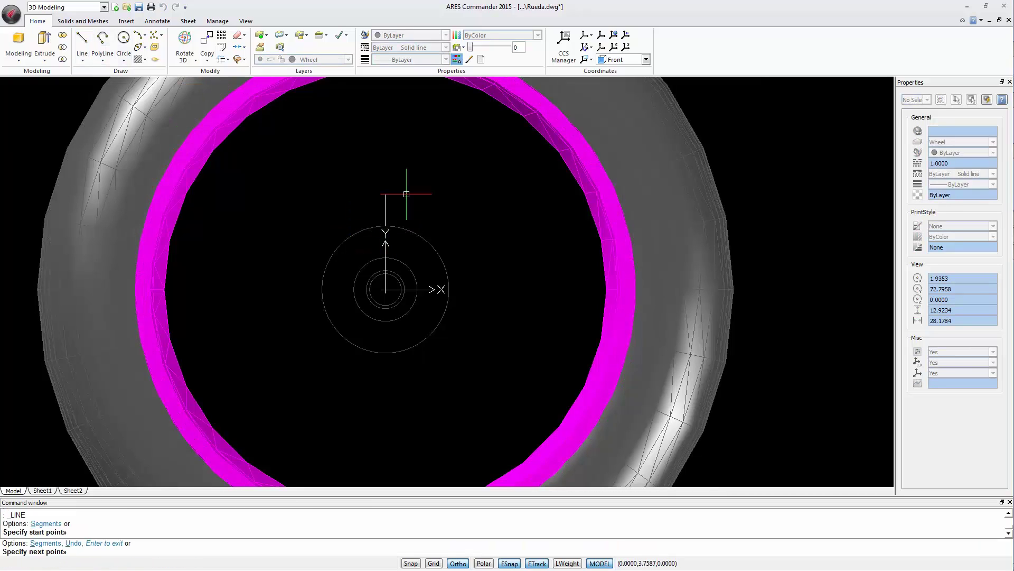
pyautogui.moveTo(405, 141); pyautogui.dragTo(409, 152, button='middle')
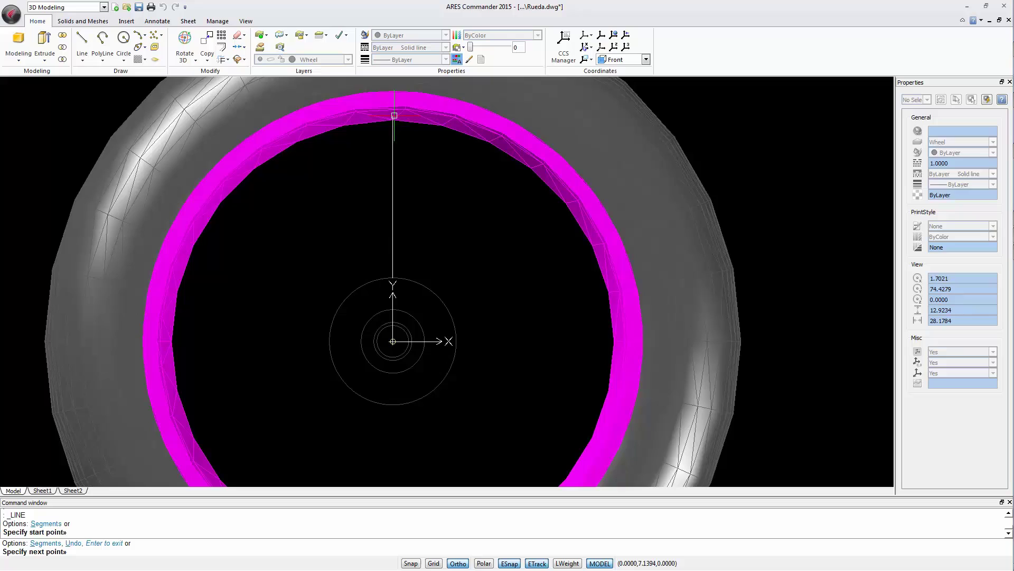
pyautogui.scroll(-1, 616, 306)
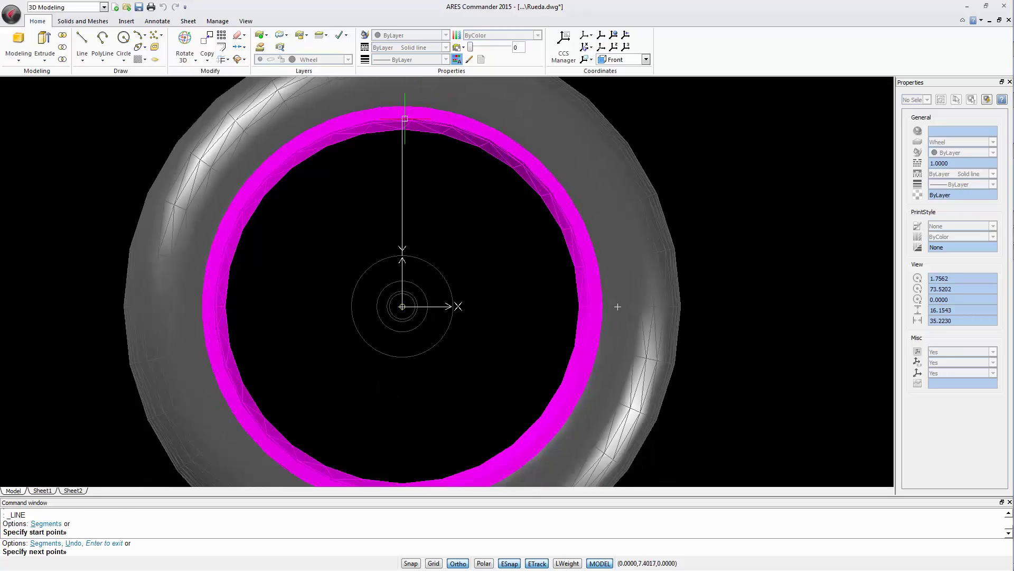
pyautogui.click(617, 306)
pyautogui.press('Return')
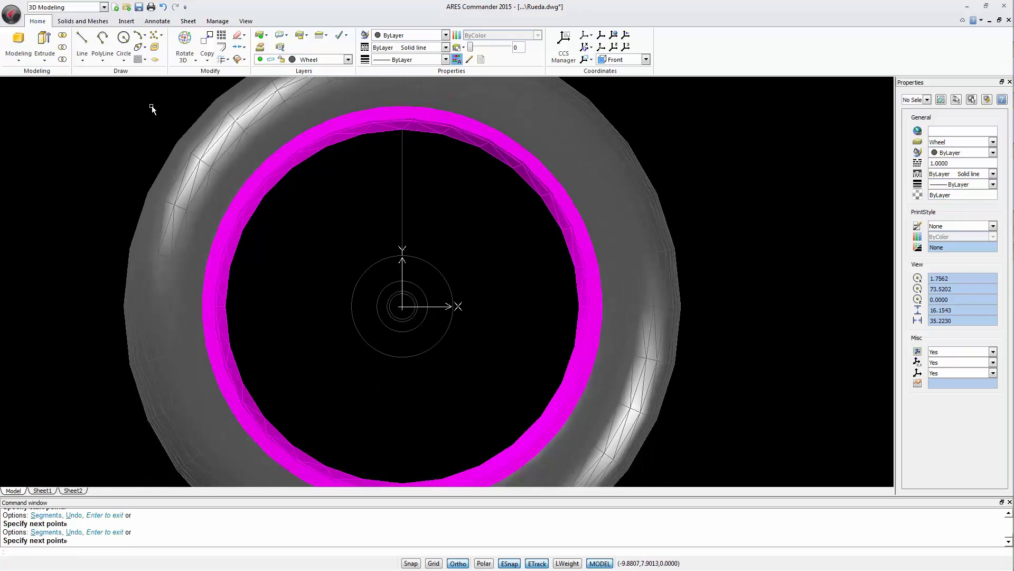
# Offset the vertical centre line by 1 to its right.
pyautogui.click(221, 47)
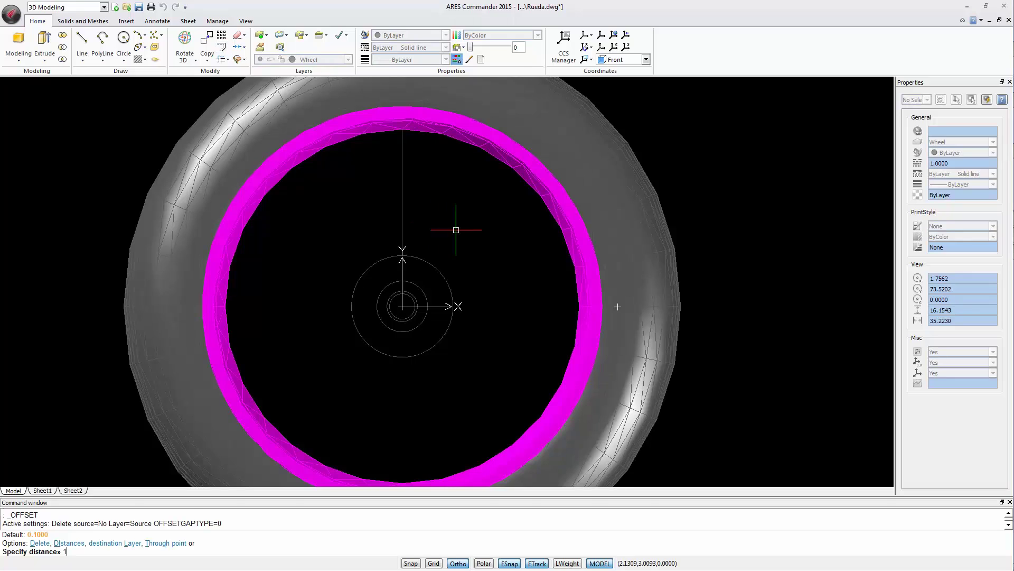
pyautogui.write('1')
pyautogui.press('Return')
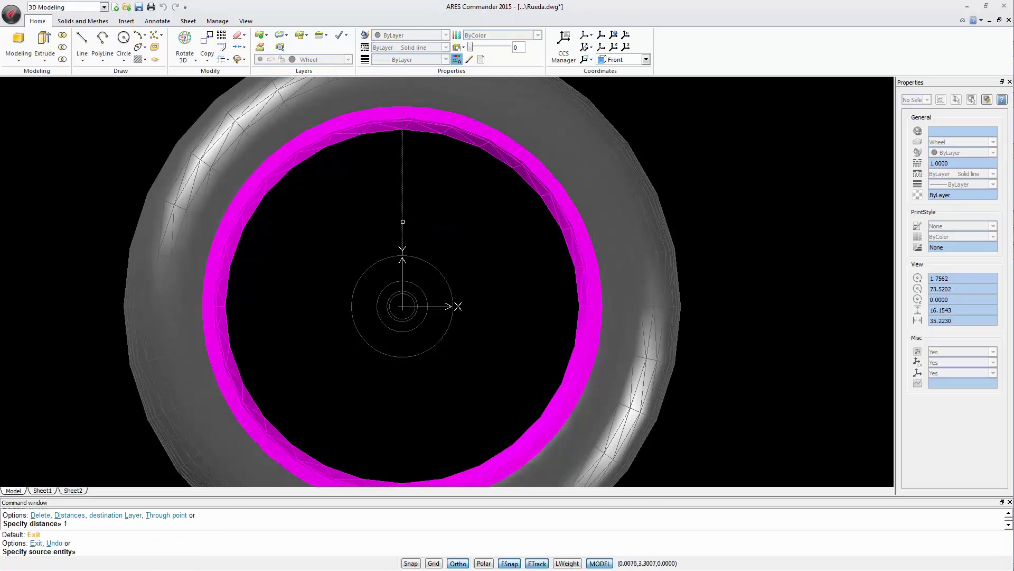
pyautogui.click(402, 223)
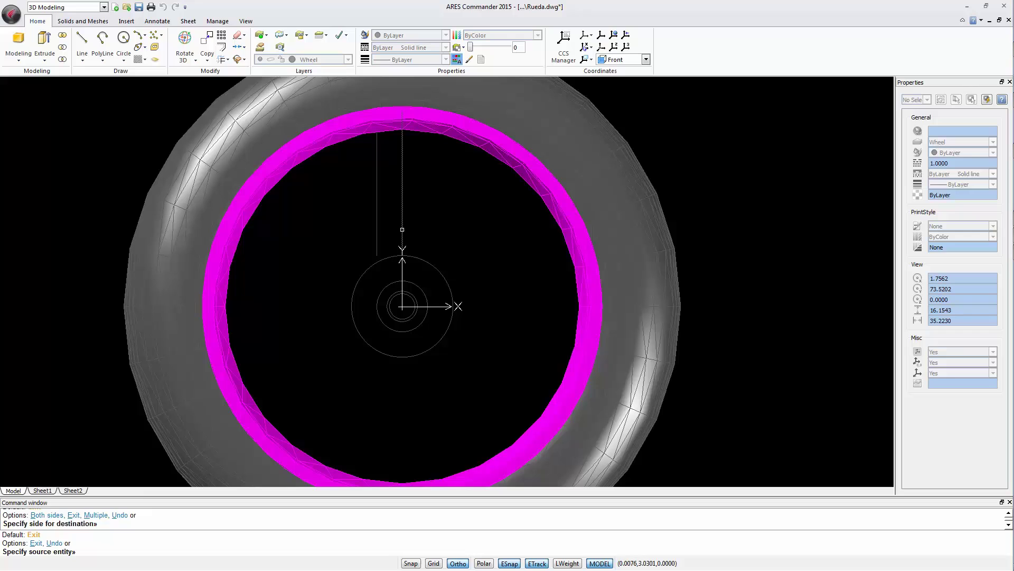
pyautogui.click(402, 224)
pyautogui.click(453, 229)
pyautogui.press('Escape')
pyautogui.press('Escape')
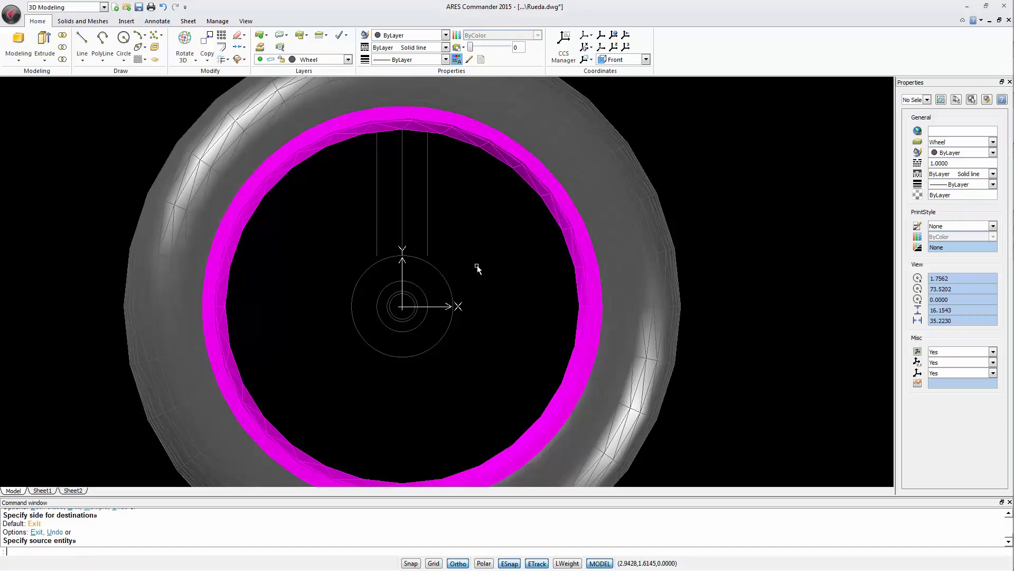
# Try extending lines to the radius 2 circle, then cancel and undo.
pyautogui.click(139, 60)
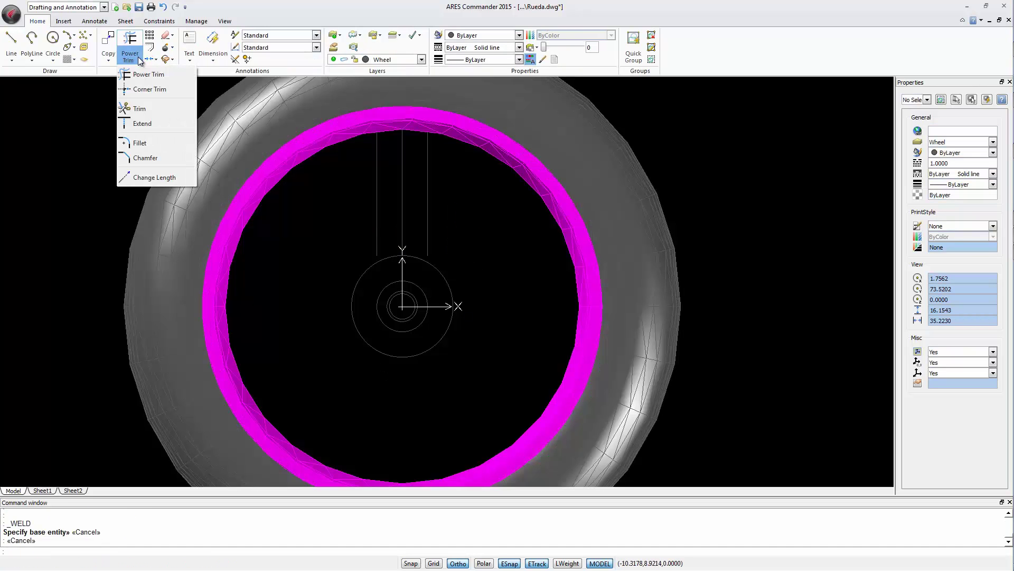
pyautogui.click(149, 86)
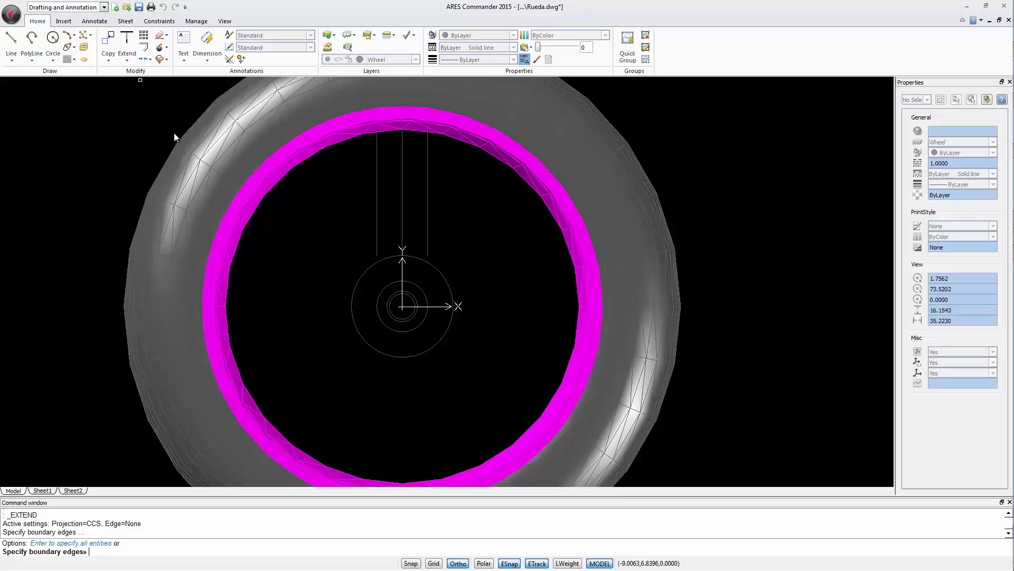
pyautogui.click(435, 281)
pyautogui.press('Return')
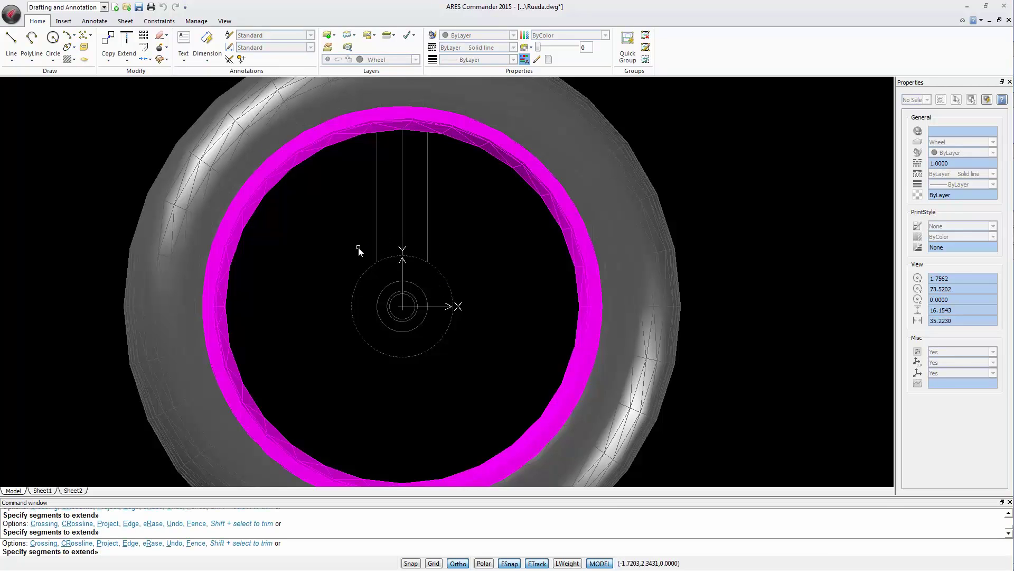
pyautogui.click(357, 248)
pyautogui.press('Escape')
pyautogui.press('Escape')
pyautogui.hotkey('ctrl', 'z')
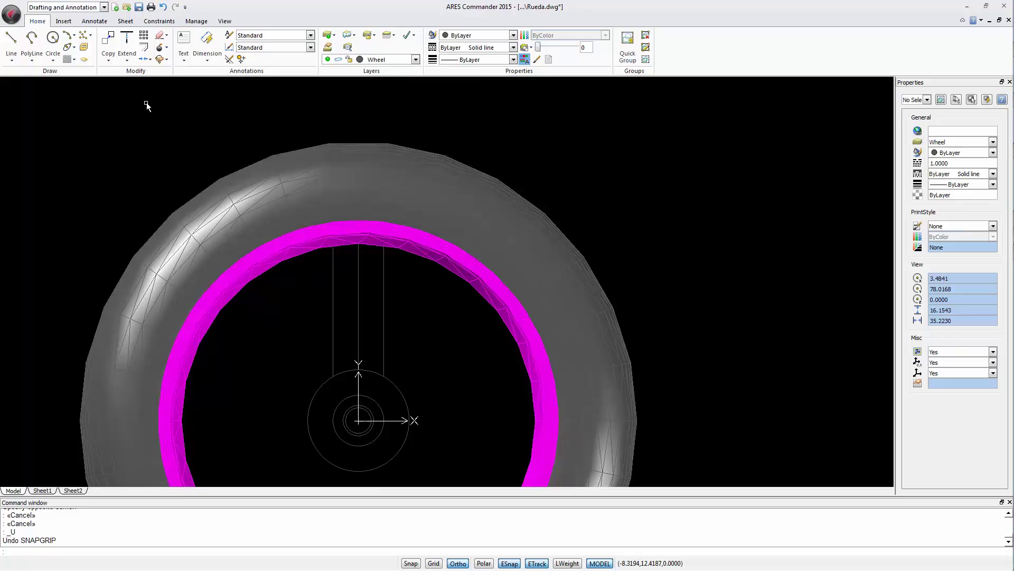
# Offset the spoke's centre line 0.5 to the left.
pyautogui.click(143, 48)
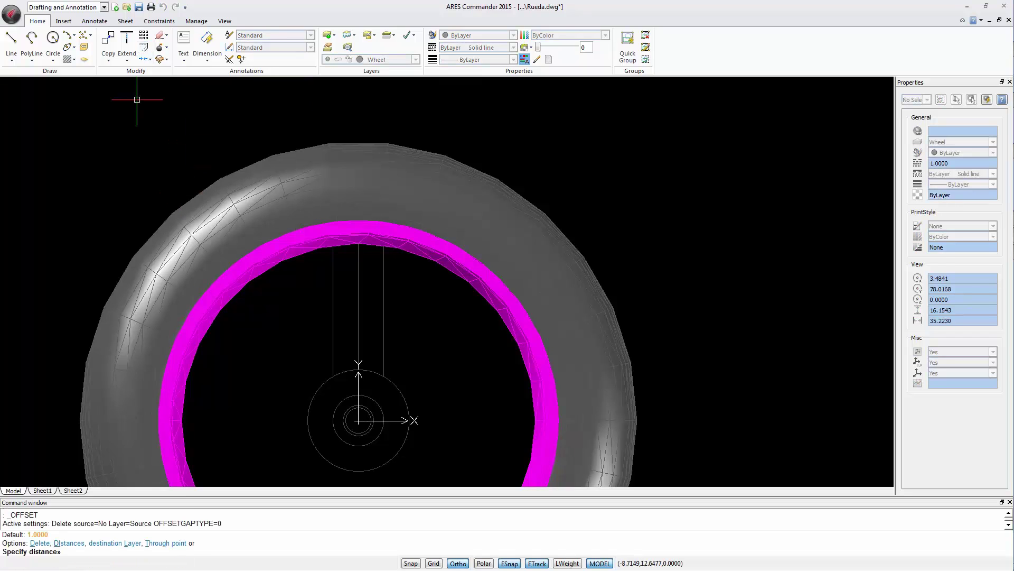
pyautogui.write('.5')
pyautogui.press('Return')
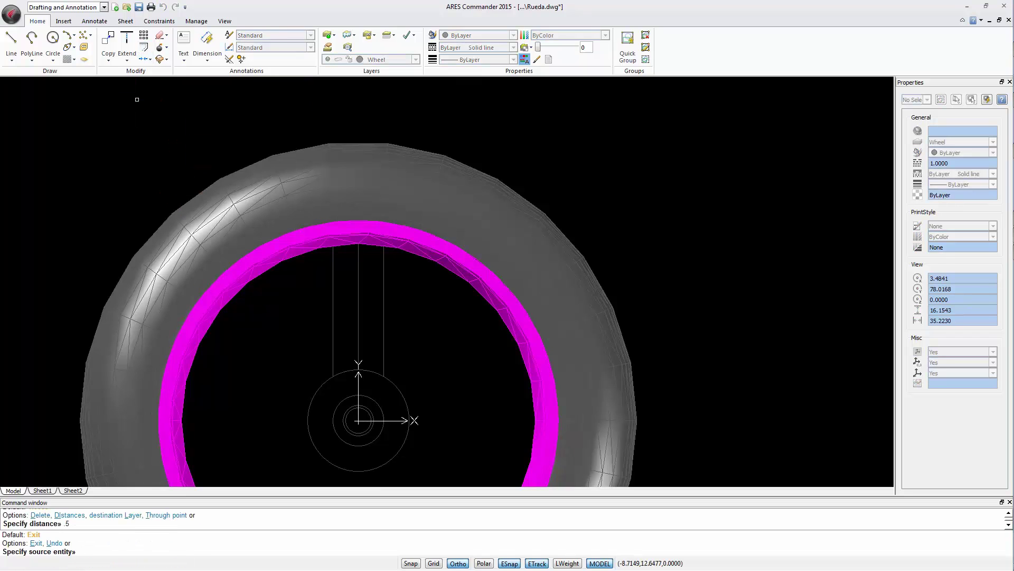
pyautogui.click(359, 296)
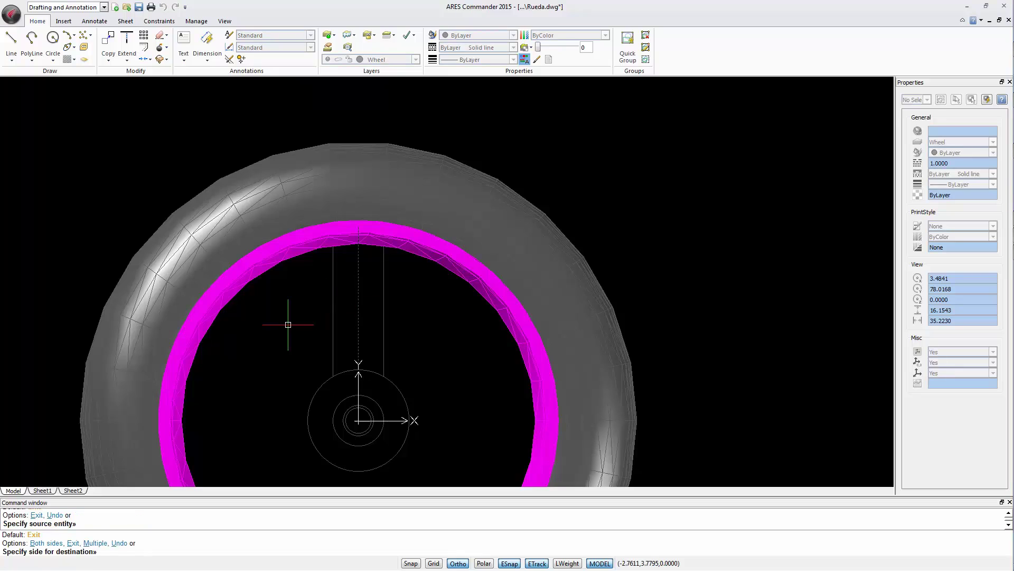
pyautogui.click(288, 320)
pyautogui.click(359, 306)
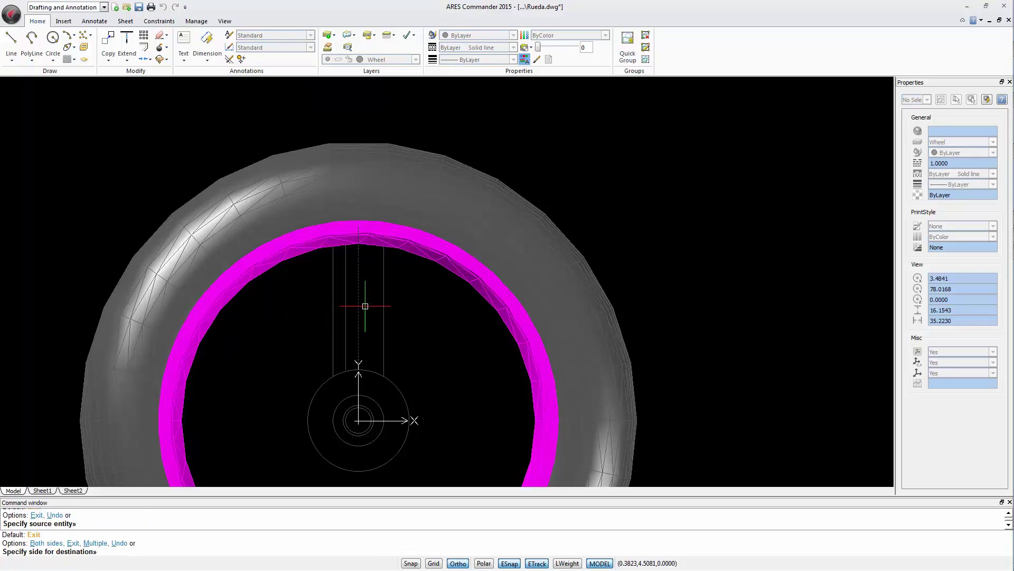
# Place the right 0.5 offset line and slant its lower end outward.
pyautogui.click(381, 327)
pyautogui.click(344, 353)
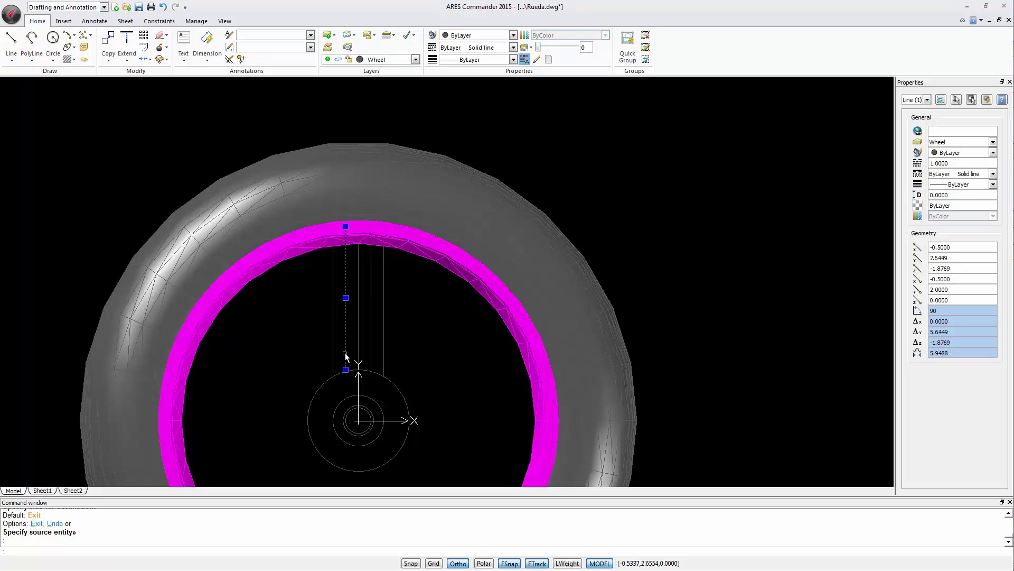
pyautogui.click(345, 370)
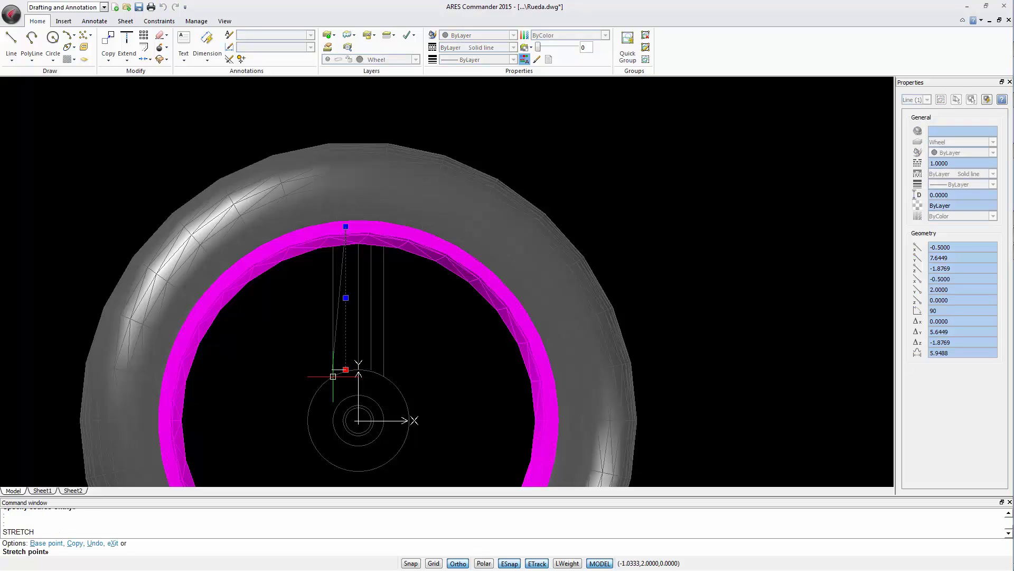
pyautogui.press('Escape')
pyautogui.press('Escape')
pyautogui.click(371, 356)
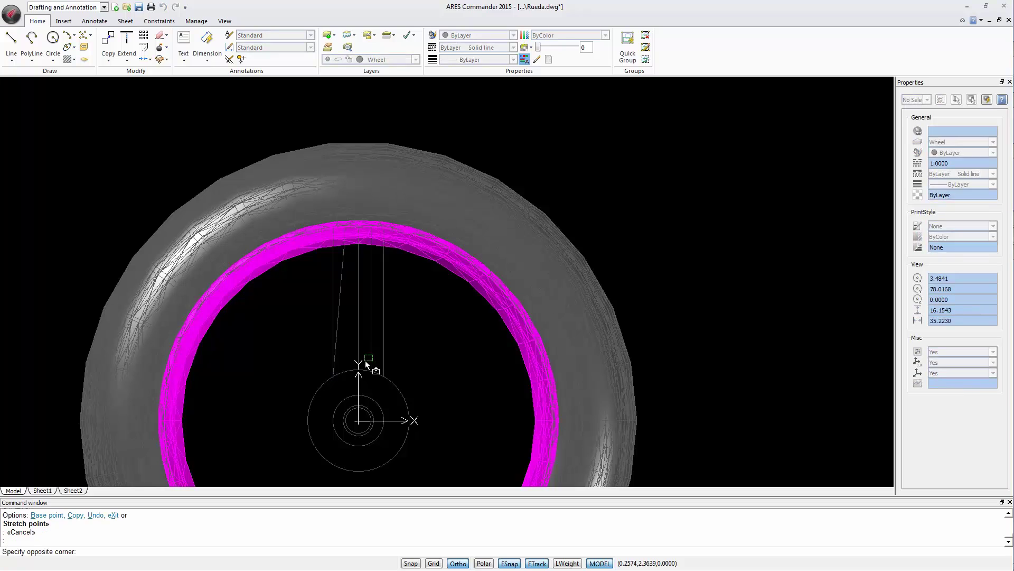
pyautogui.click(366, 361)
pyautogui.click(371, 369)
pyautogui.click(383, 374)
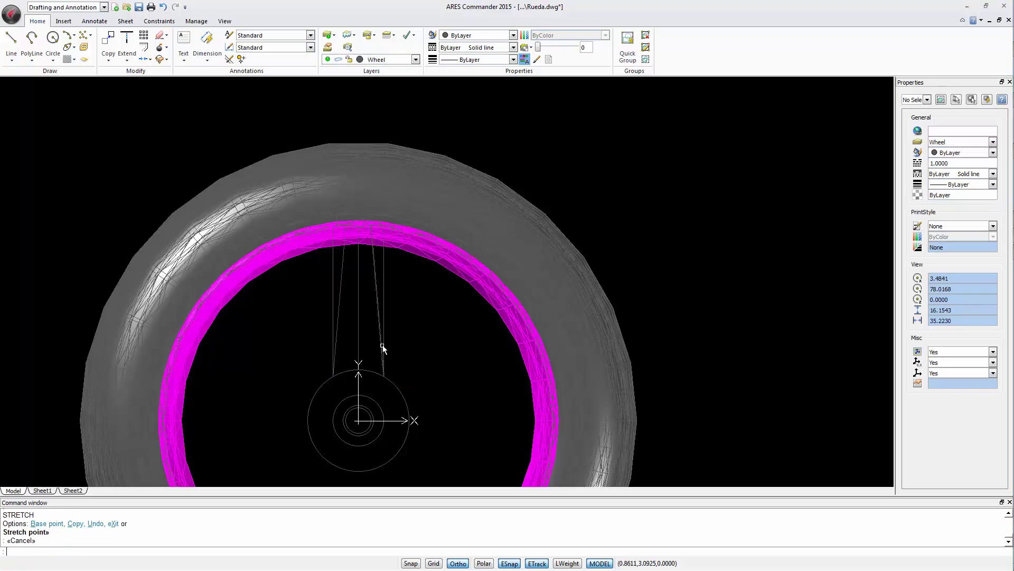
# Delete the leftover extra line and the centre construction line.
pyautogui.press('Delete')
pyautogui.click(347, 345)
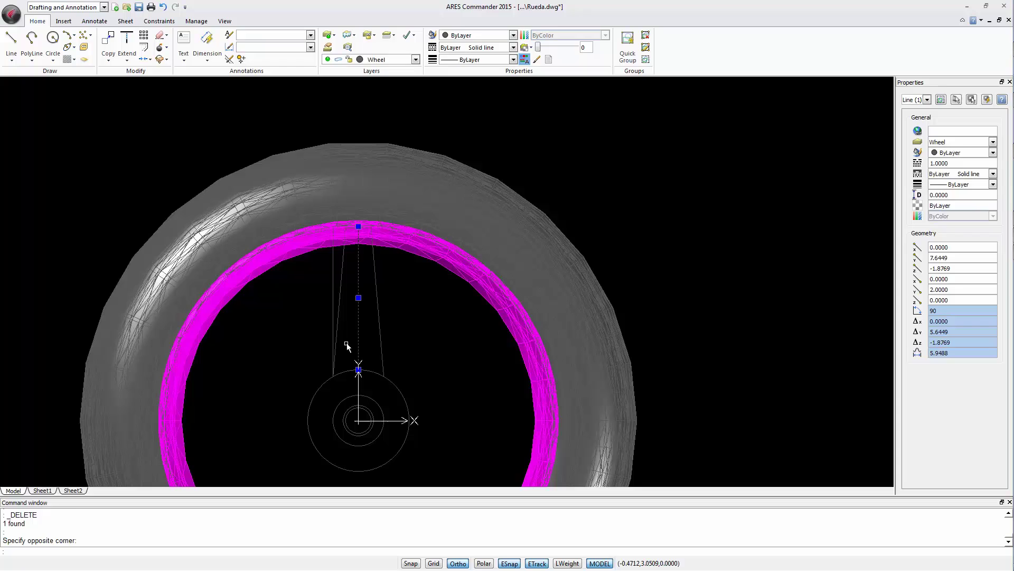
pyautogui.click(332, 284)
pyautogui.press('Delete')
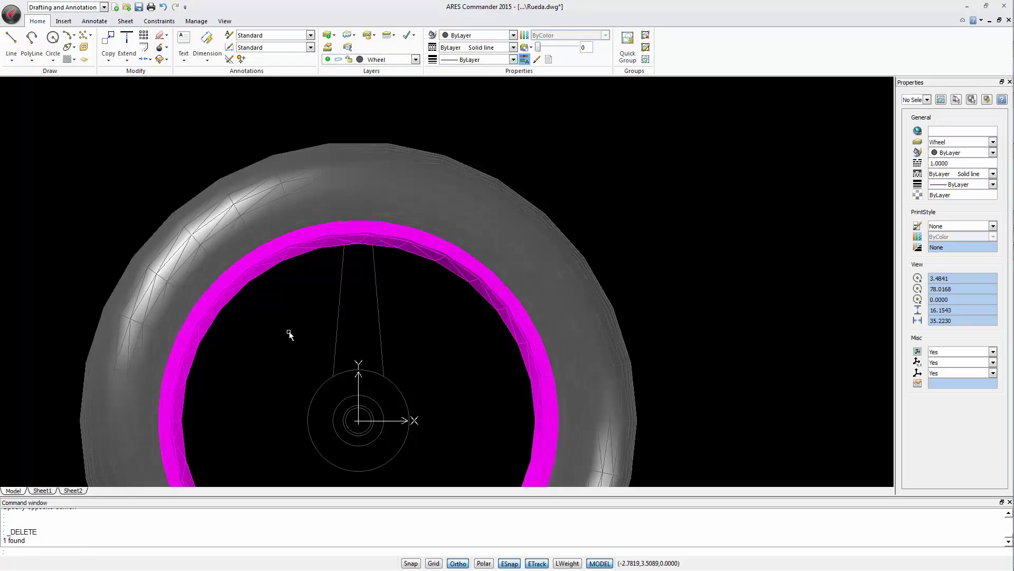
pyautogui.click(238, 423)
pyautogui.press('Escape')
pyautogui.scroll(-4, 306, 358)
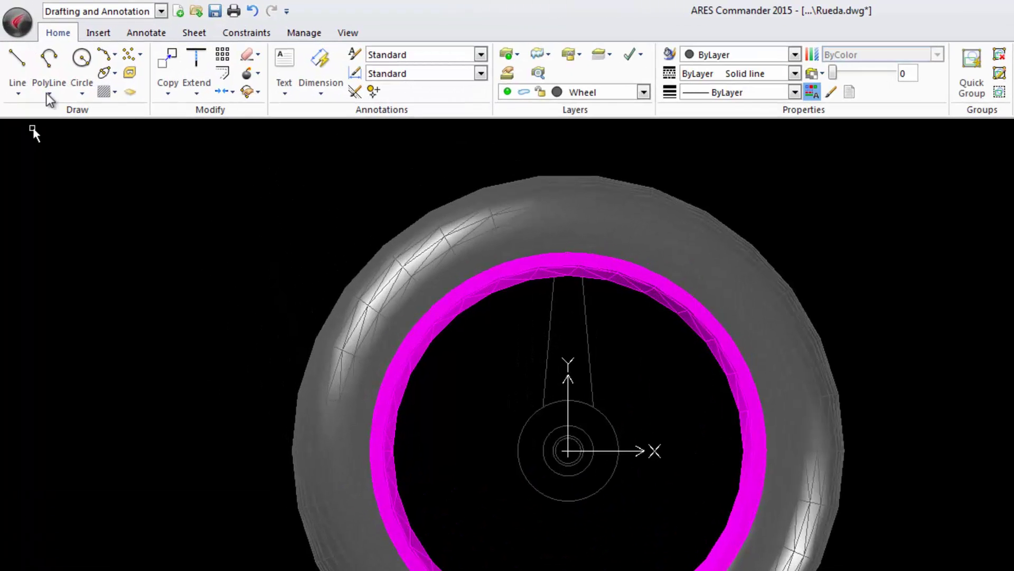
# Draw polyline segments closing the spoke outline at the bottom and top.
pyautogui.click(51, 63)
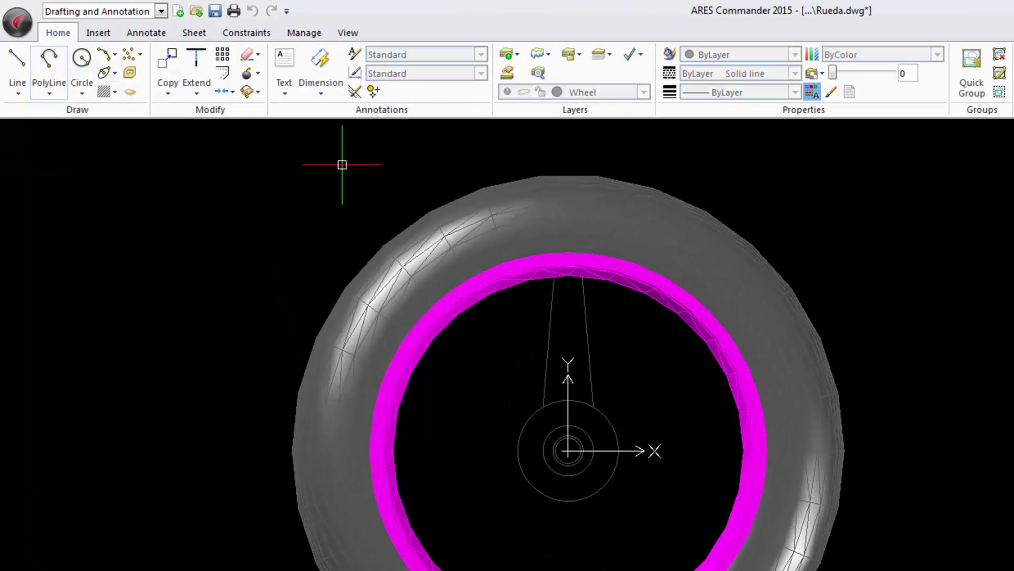
pyautogui.scroll(2, 613, 370)
pyautogui.click(582, 428)
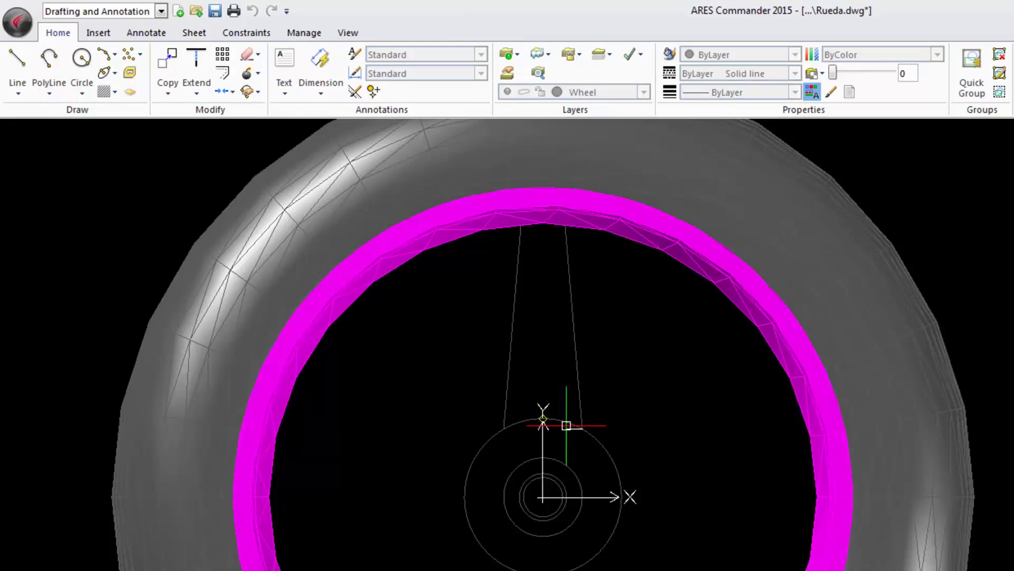
pyautogui.click(504, 428)
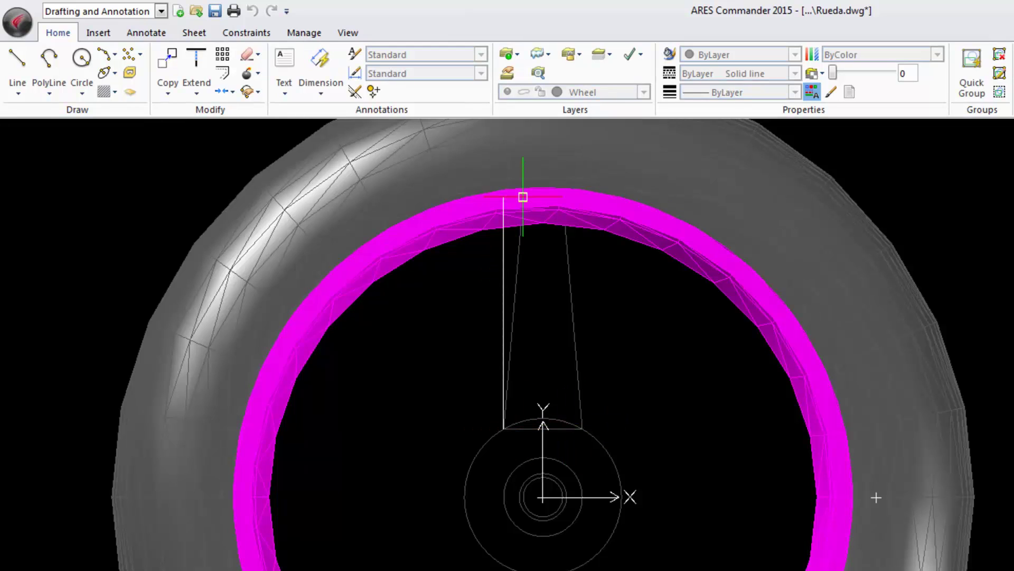
pyautogui.press('Return')
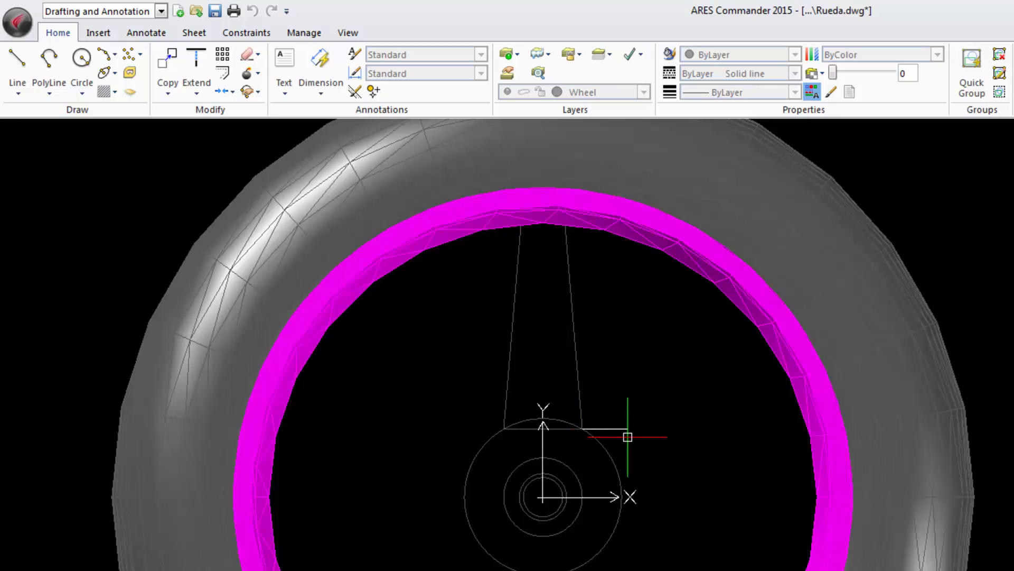
pyautogui.press('Escape')
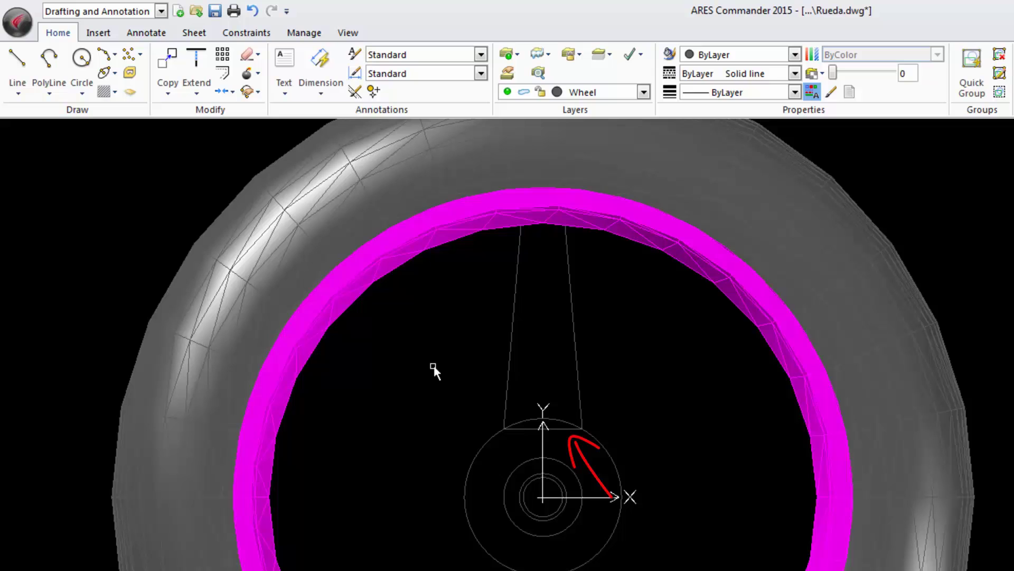
# Turn off the Wheel layer and accept the hidden-layer warning.
pyautogui.click(643, 92)
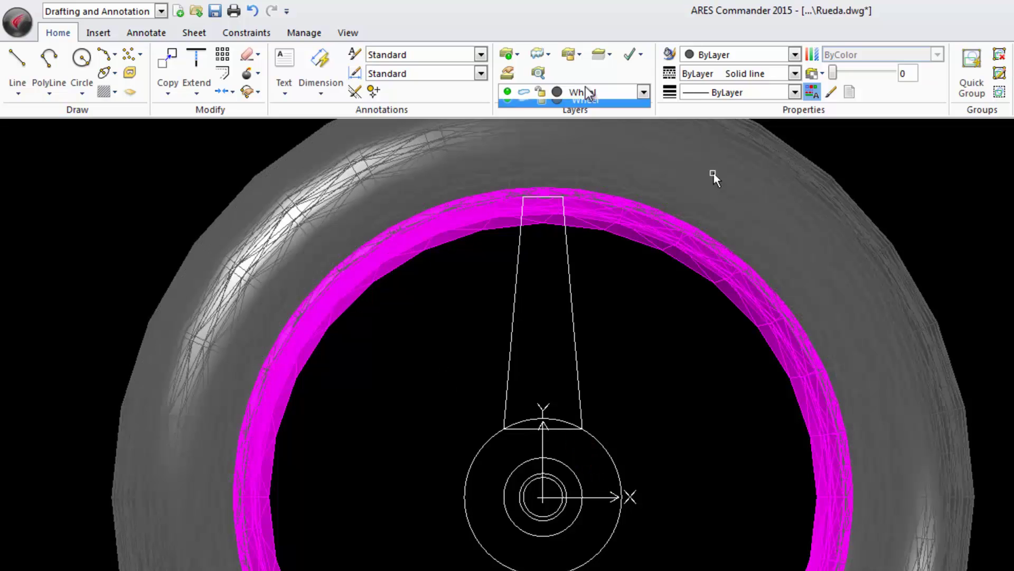
pyautogui.click(509, 241)
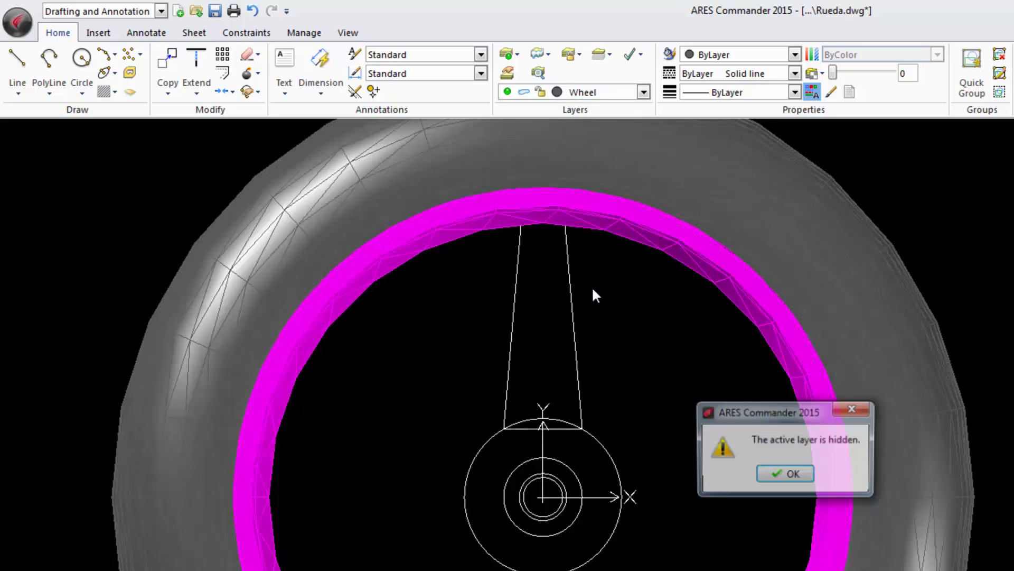
pyautogui.click(784, 474)
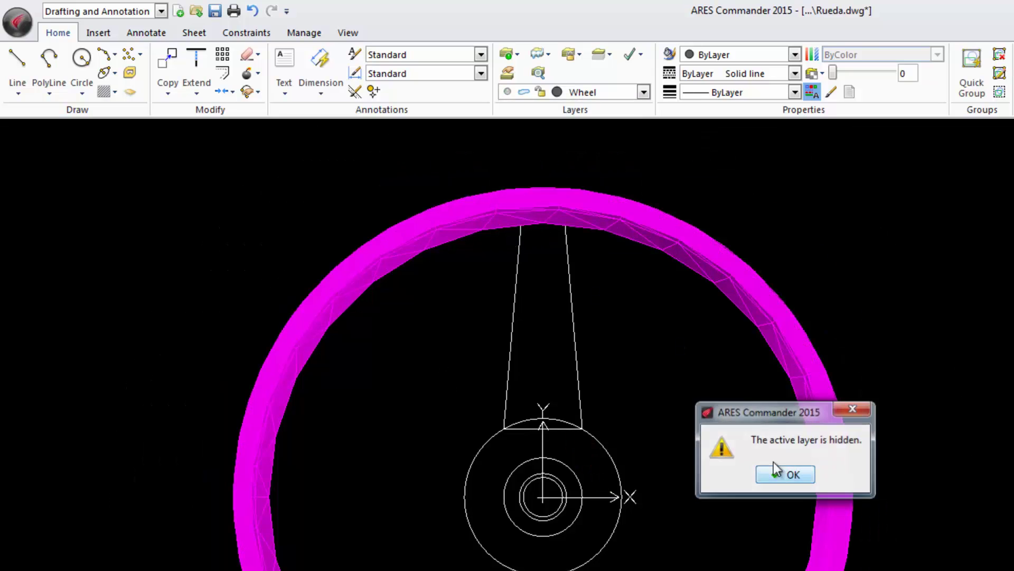
# Switch the view to SE Isometric.
pyautogui.click(348, 32)
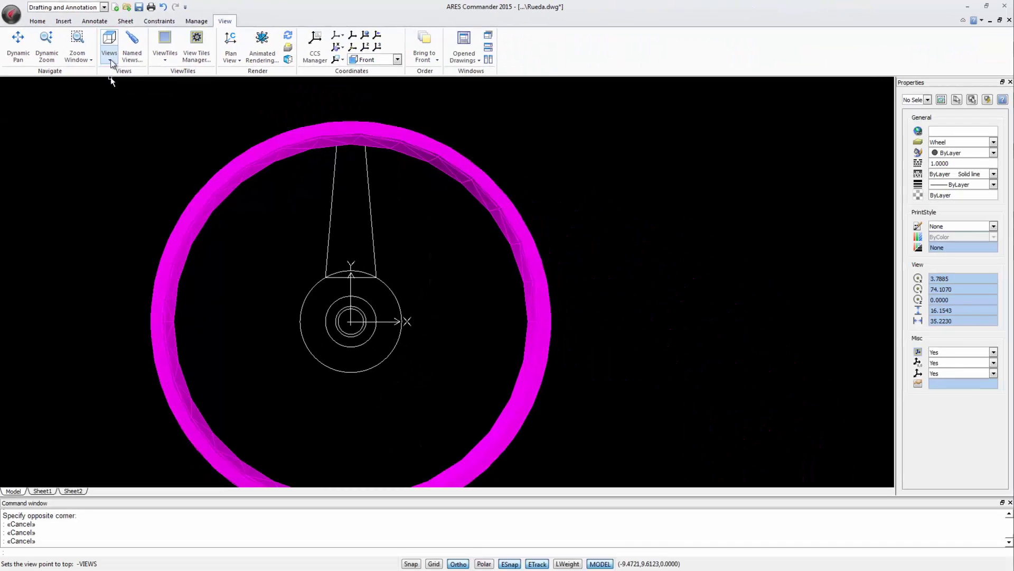
pyautogui.click(143, 59)
pyautogui.click(130, 178)
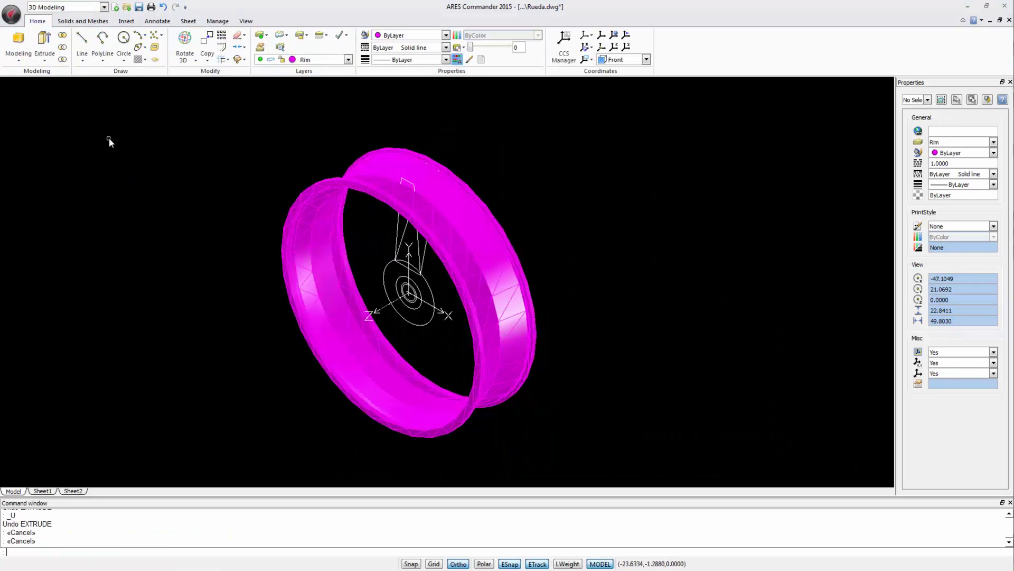
# Start extruding the spoke outline, then cancel the height prompt.
pyautogui.click(44, 45)
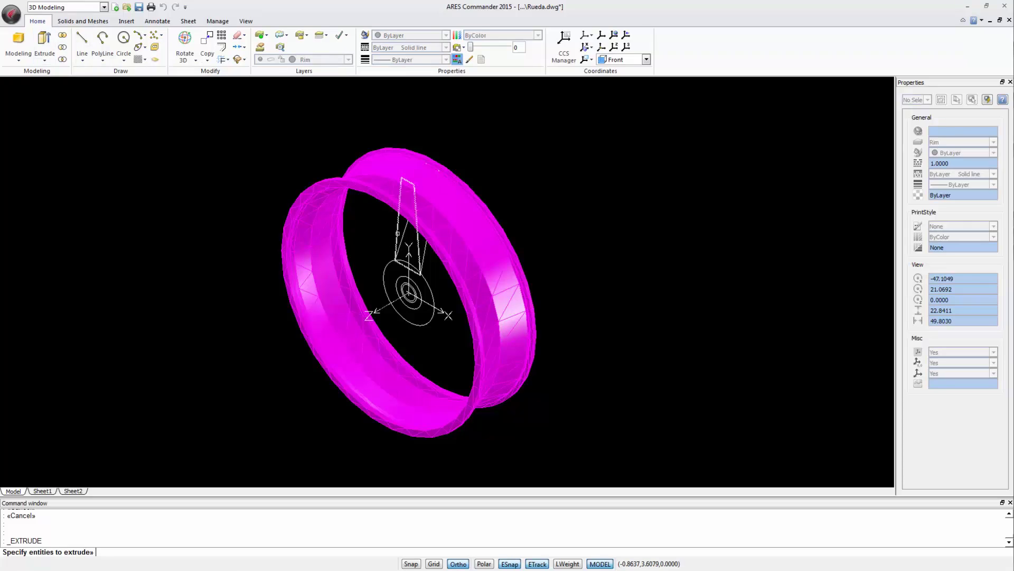
pyautogui.click(400, 232)
pyautogui.press('Return')
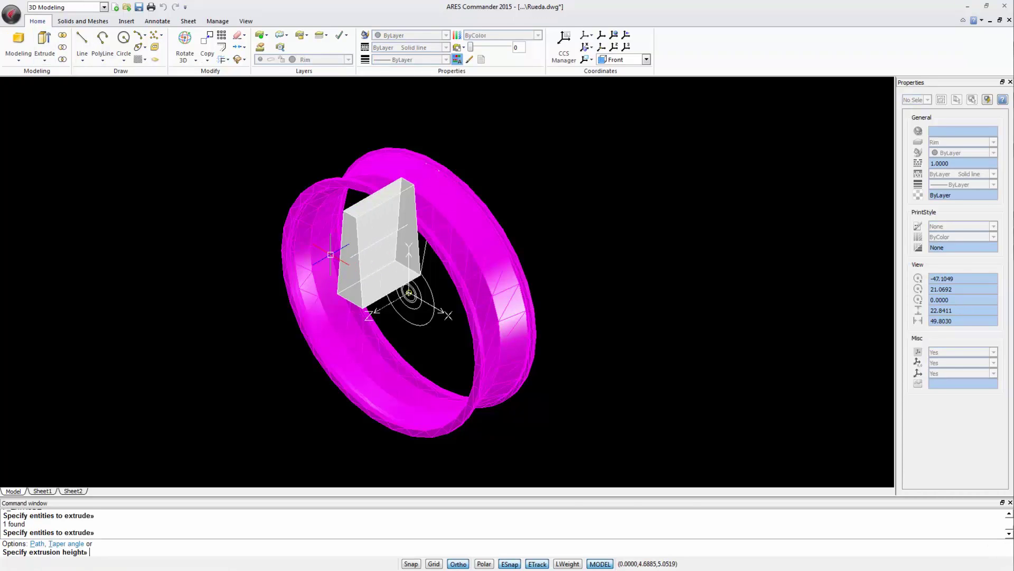
pyautogui.click(247, 279)
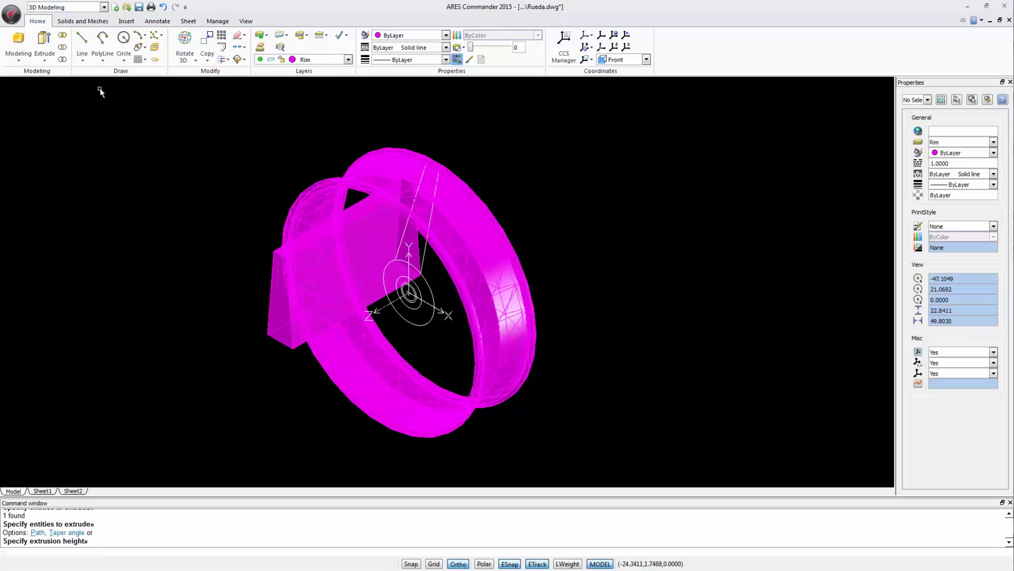
pyautogui.press('Escape')
# Show the Right view in 2D wireframe and reopen the preset views list.
pyautogui.click(246, 21)
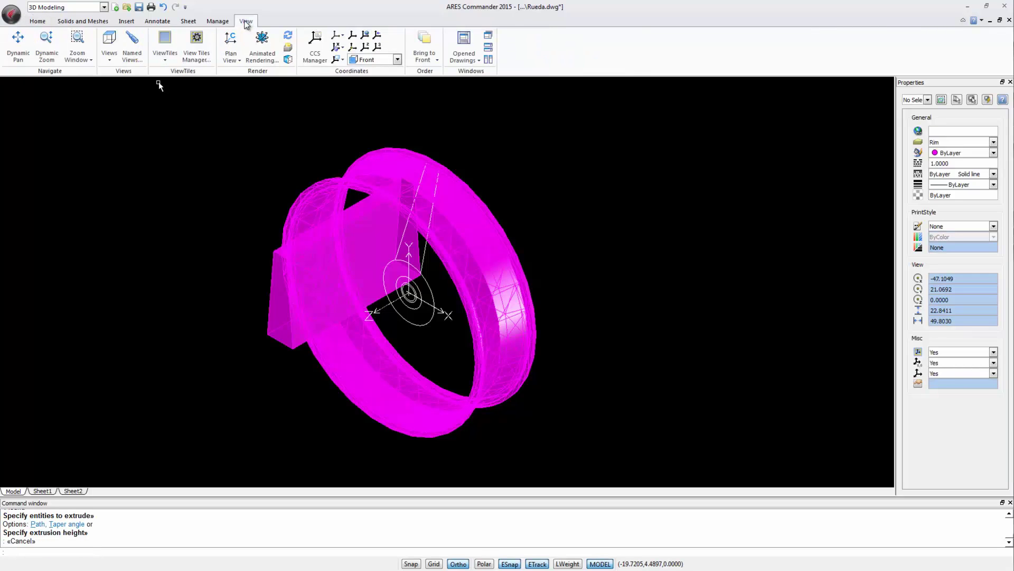
pyautogui.click(108, 56)
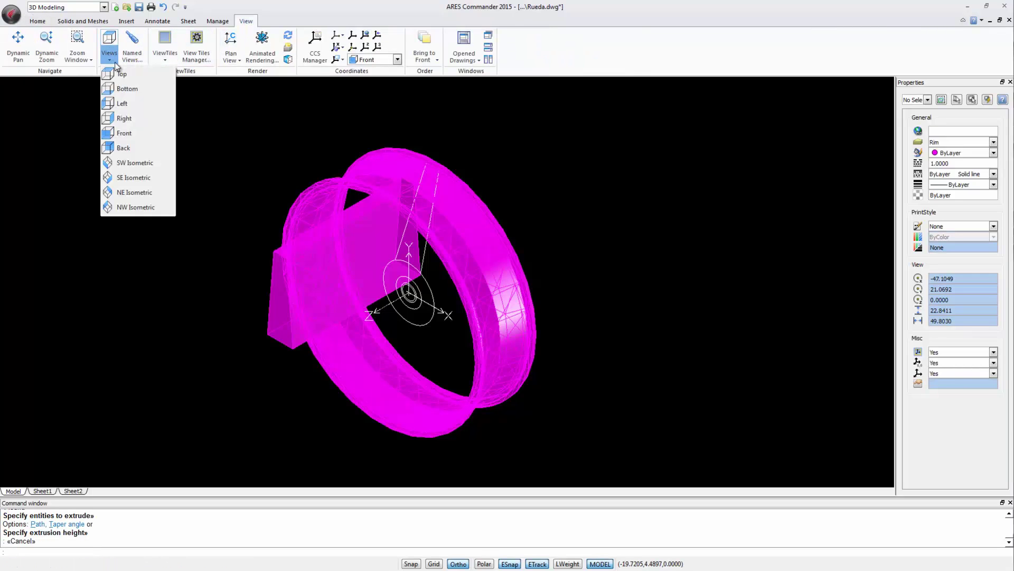
pyautogui.click(126, 118)
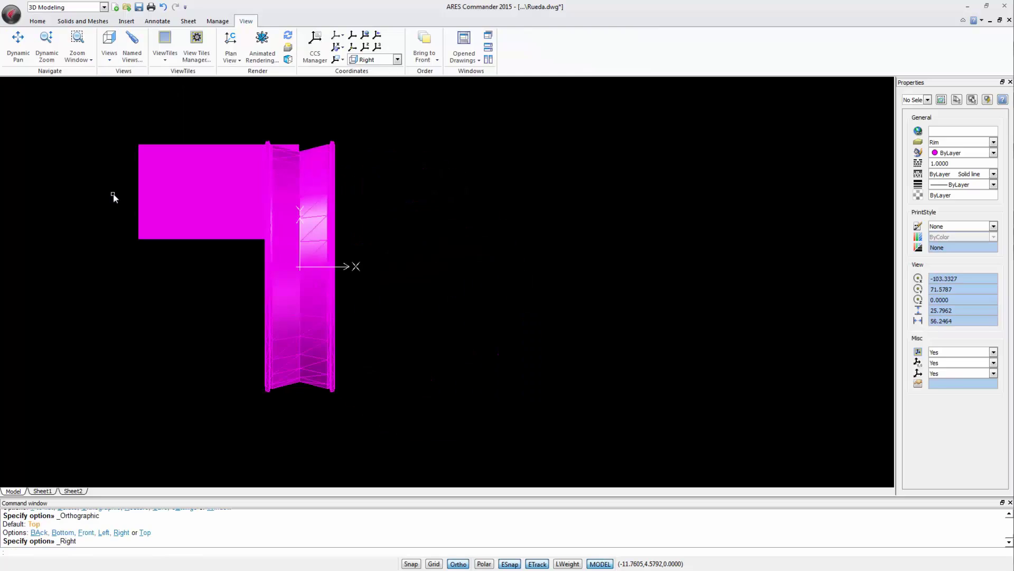
pyautogui.click(288, 60)
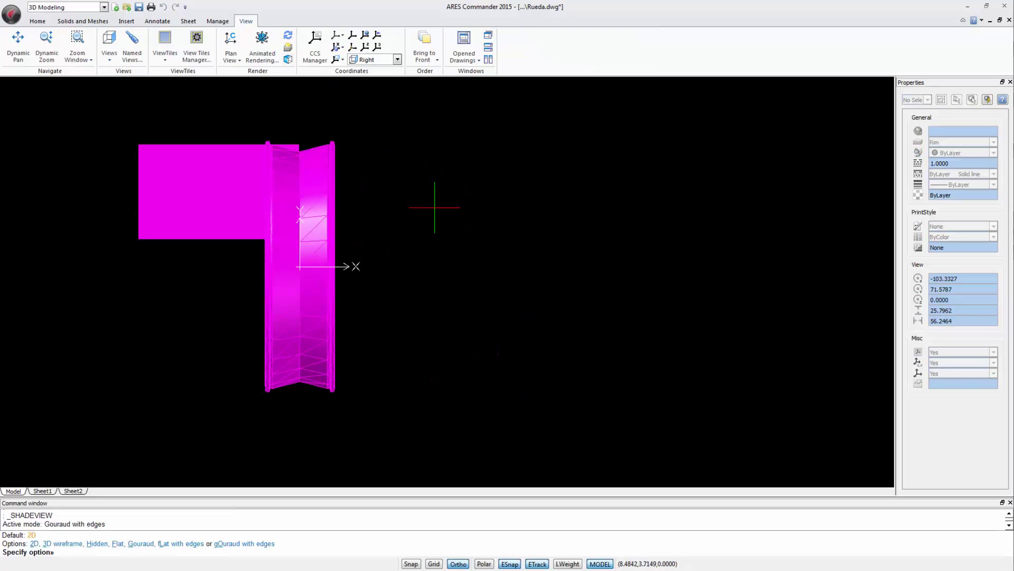
pyautogui.write('2')
pyautogui.press('Return')
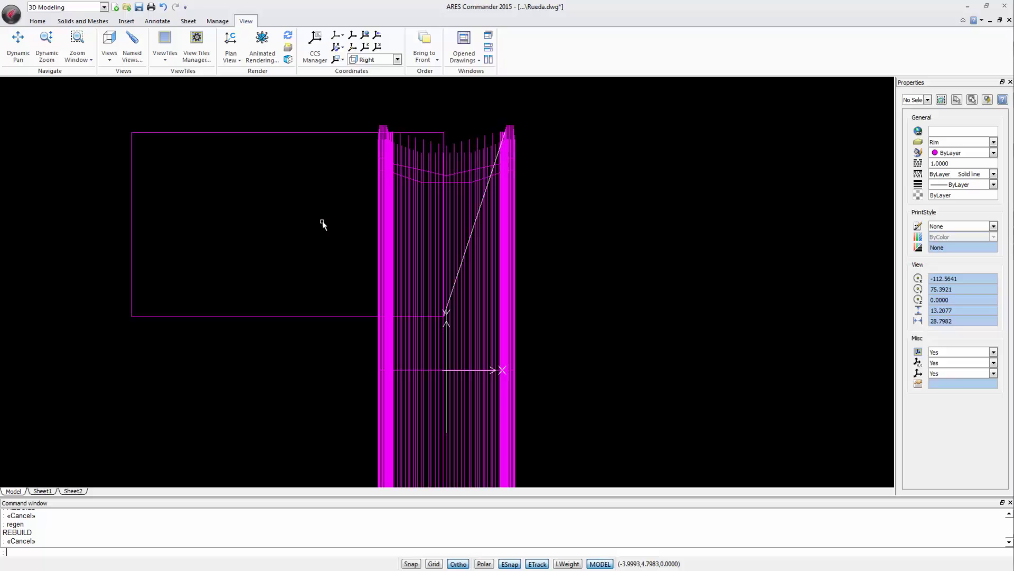
pyautogui.click(110, 55)
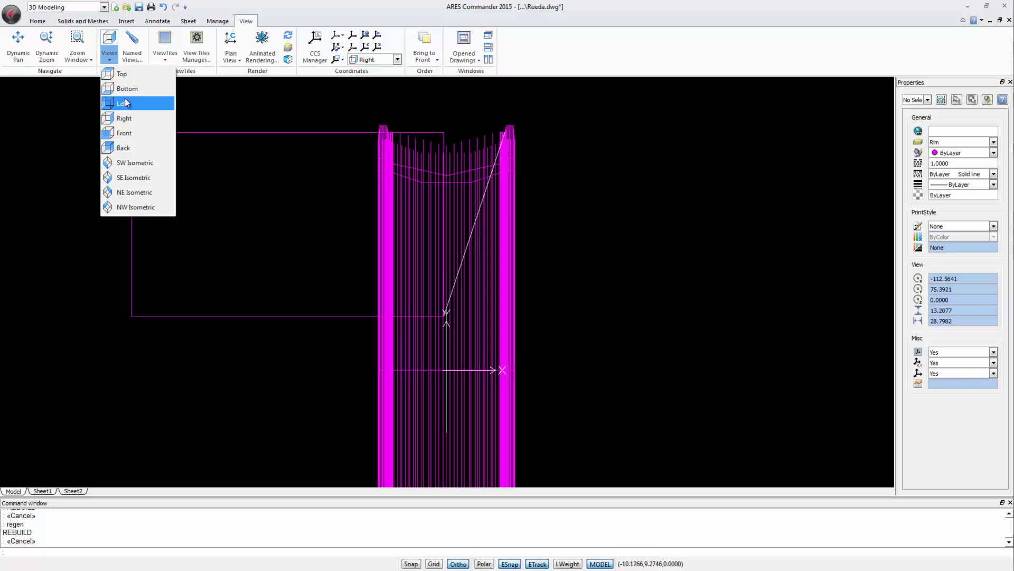
# Switch to SE Isometric view and zoom in on the hub.
pyautogui.click(115, 178)
pyautogui.scroll(3, 577, 397)
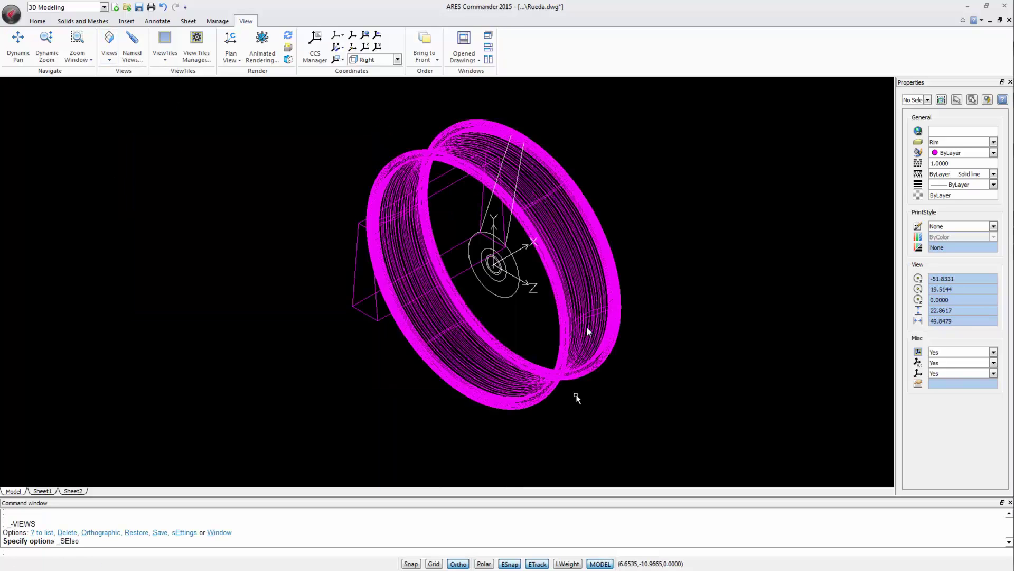
pyautogui.scroll(3, 528, 285)
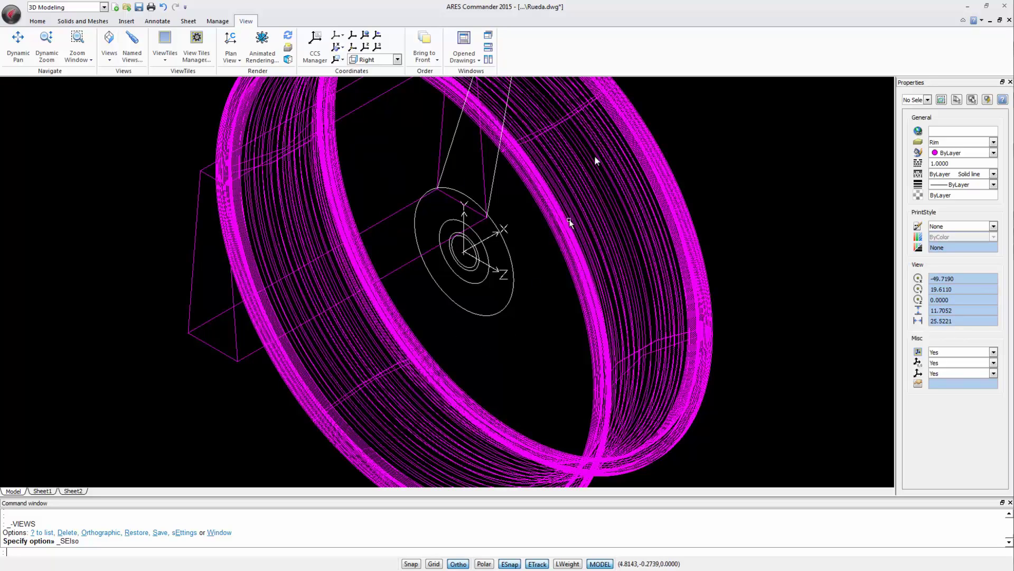
pyautogui.scroll(6, 45, 43)
# Extrude the outer hub circle into a cylinder.
pyautogui.click(43, 43)
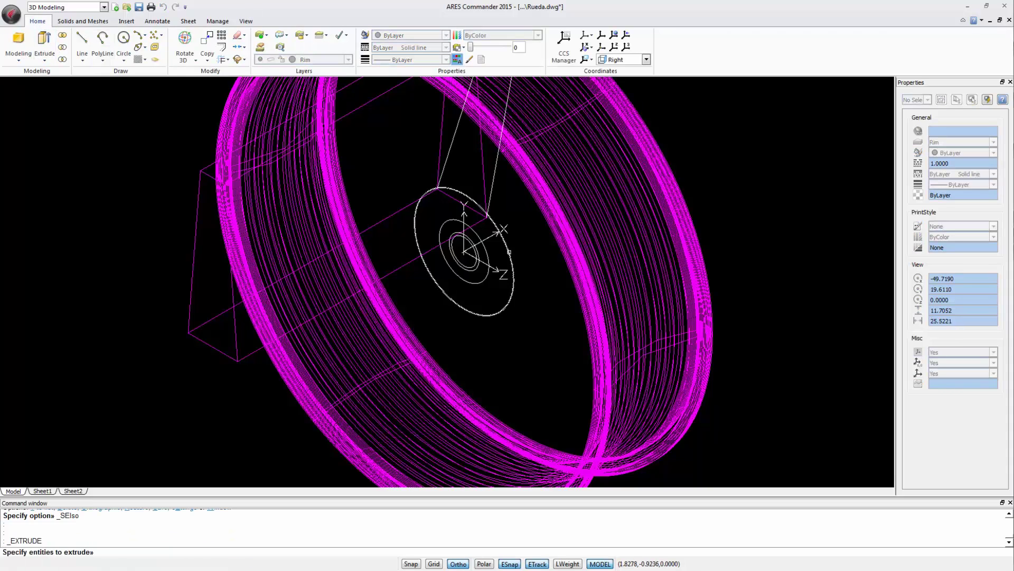
pyautogui.click(510, 252)
pyautogui.press('Return')
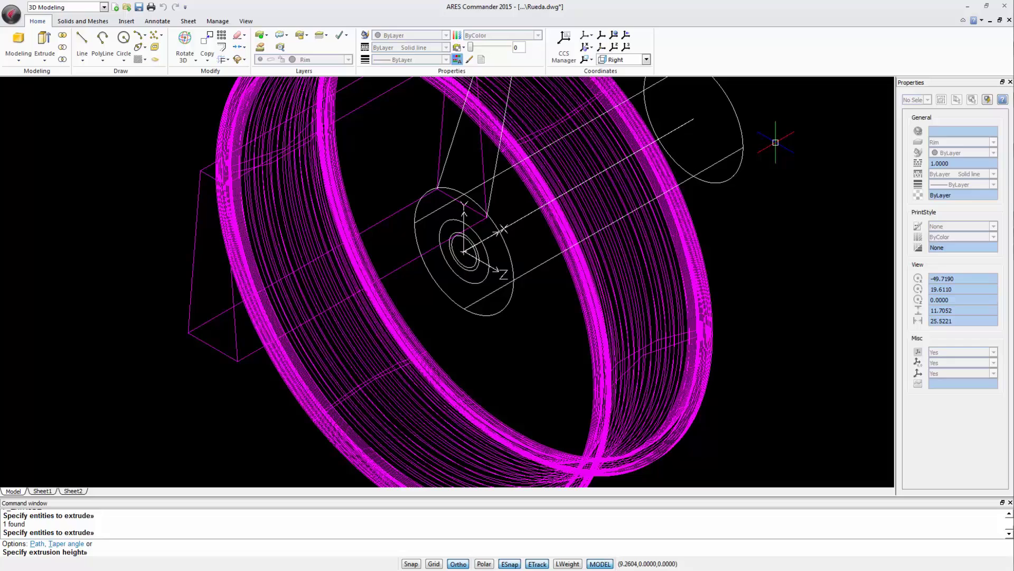
pyautogui.click(775, 142)
# Extrude the two inner hub circles to a height of 3.
pyautogui.press('Return')
pyautogui.click(457, 272)
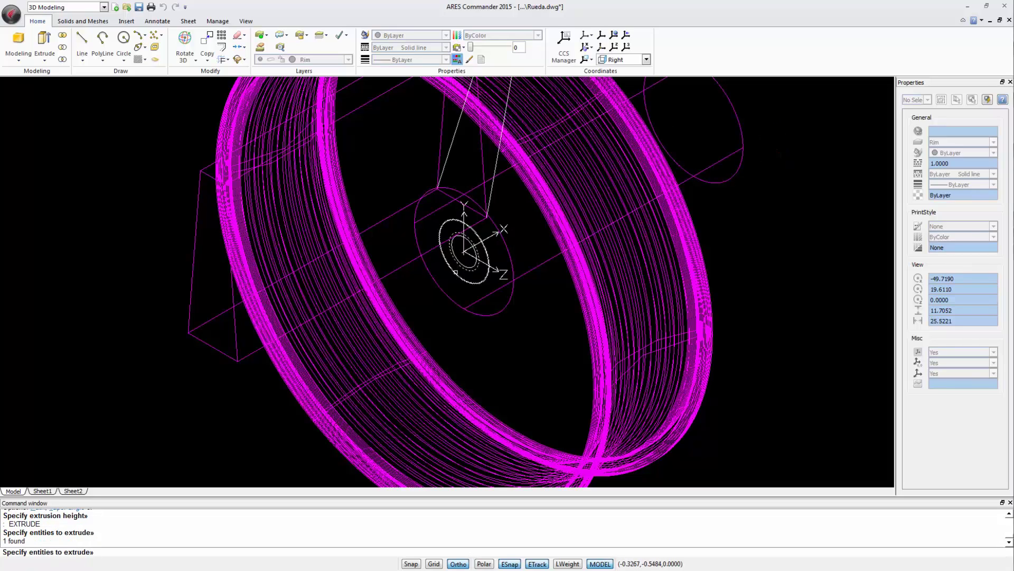
pyautogui.click(456, 272)
pyautogui.press('Return')
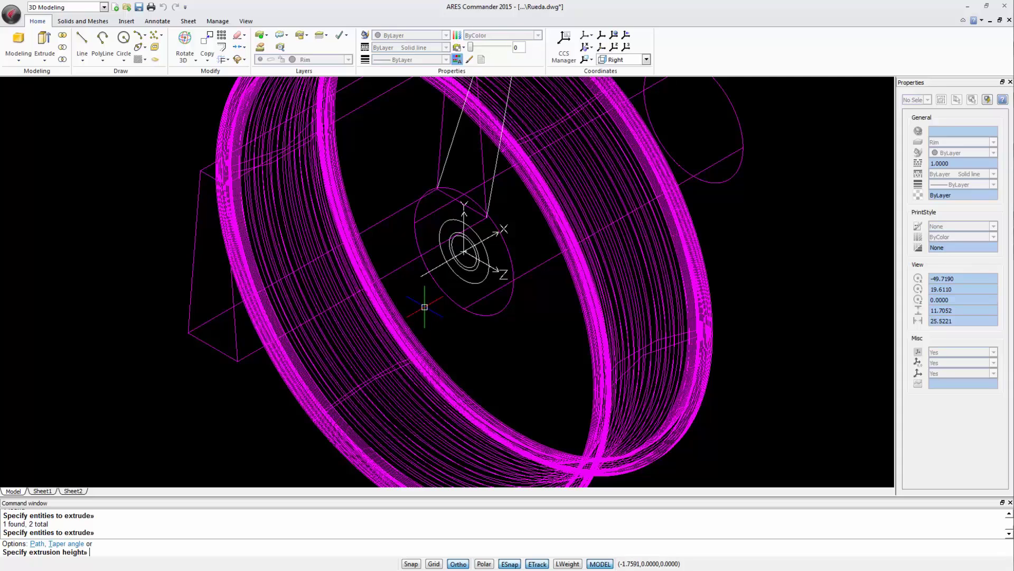
pyautogui.write('3')
pyautogui.press('Return')
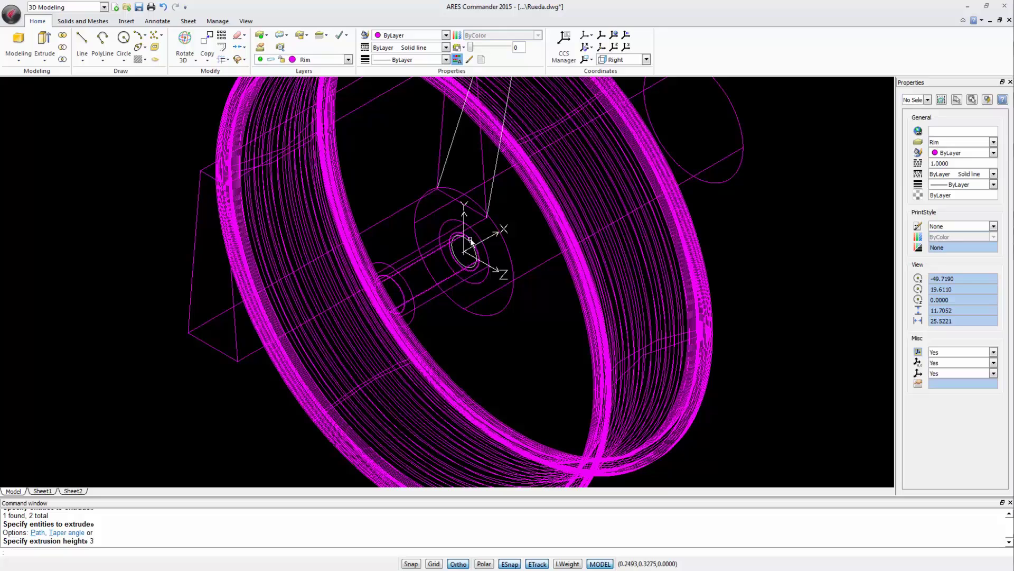
# Move the inner cylinder from its centre further along the axle.
pyautogui.click(207, 57)
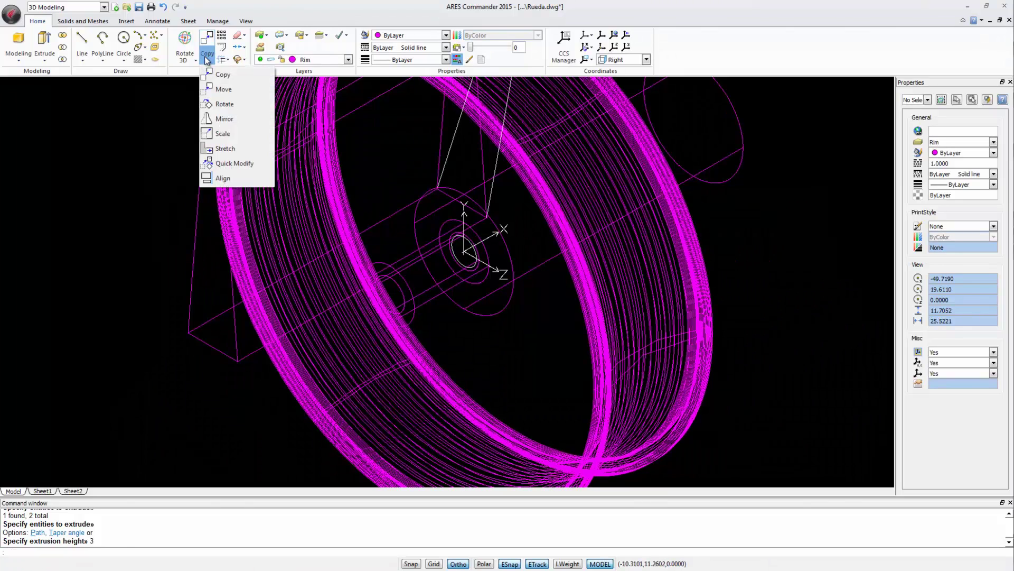
pyautogui.click(221, 89)
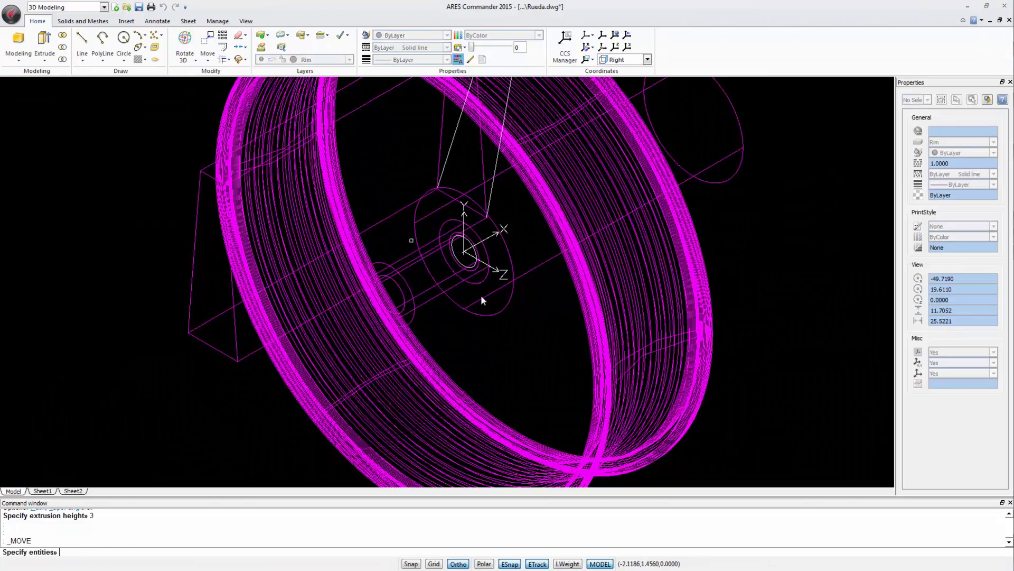
pyautogui.click(462, 266)
pyautogui.scroll(4, 462, 266)
pyautogui.press('Return')
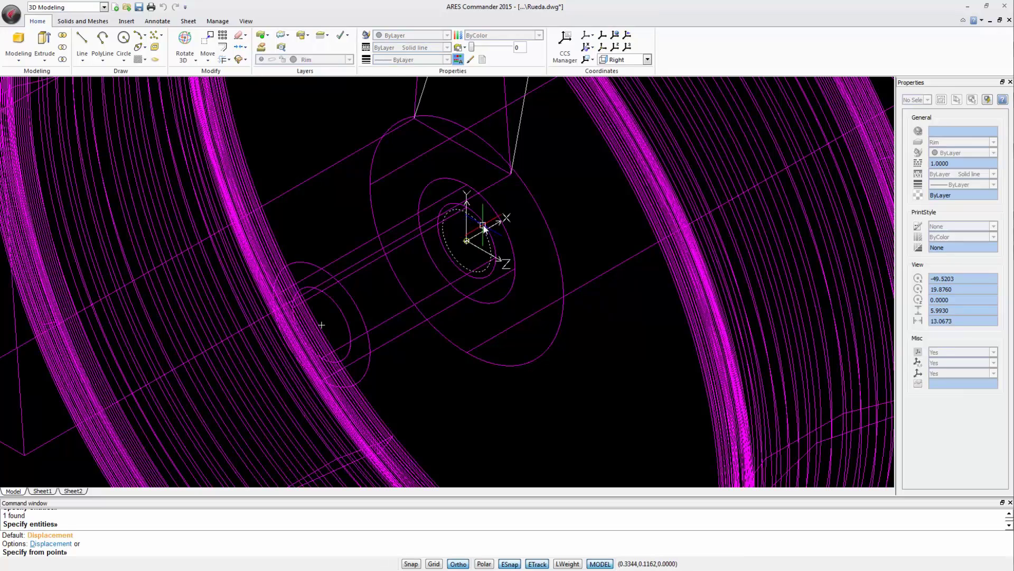
pyautogui.click(468, 241)
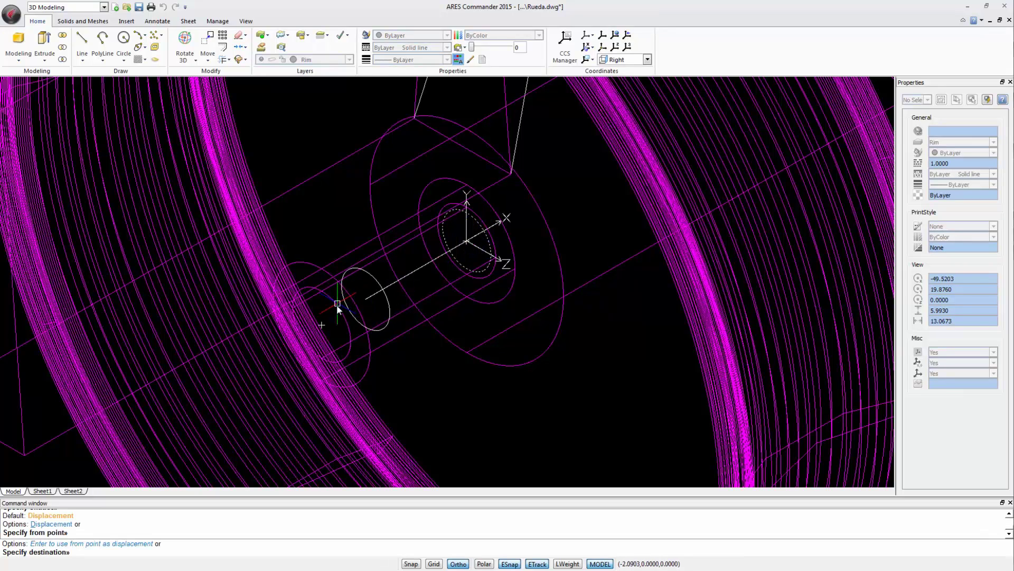
pyautogui.click(322, 324)
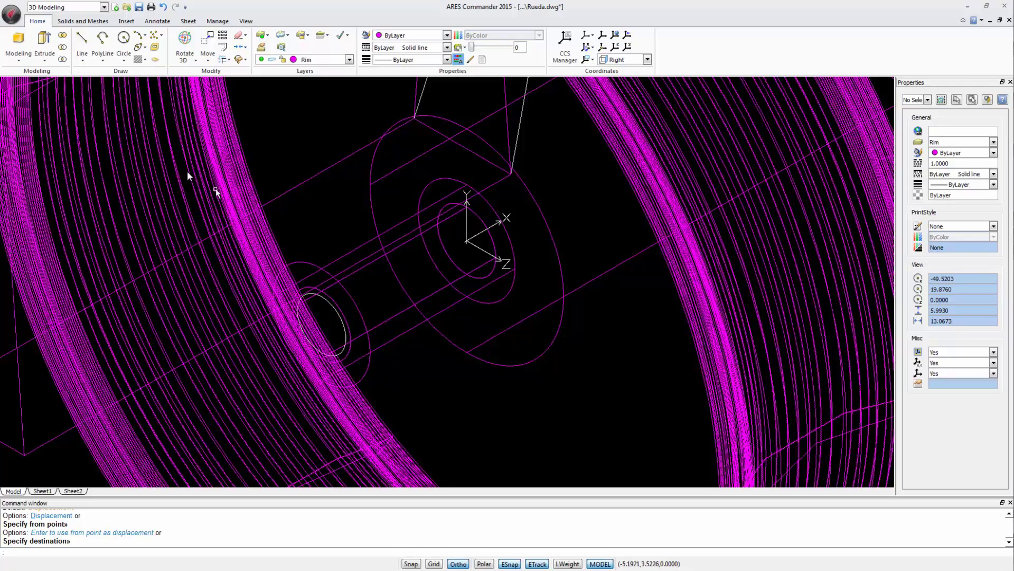
# Start extruding the small circle, then cancel.
pyautogui.click(45, 40)
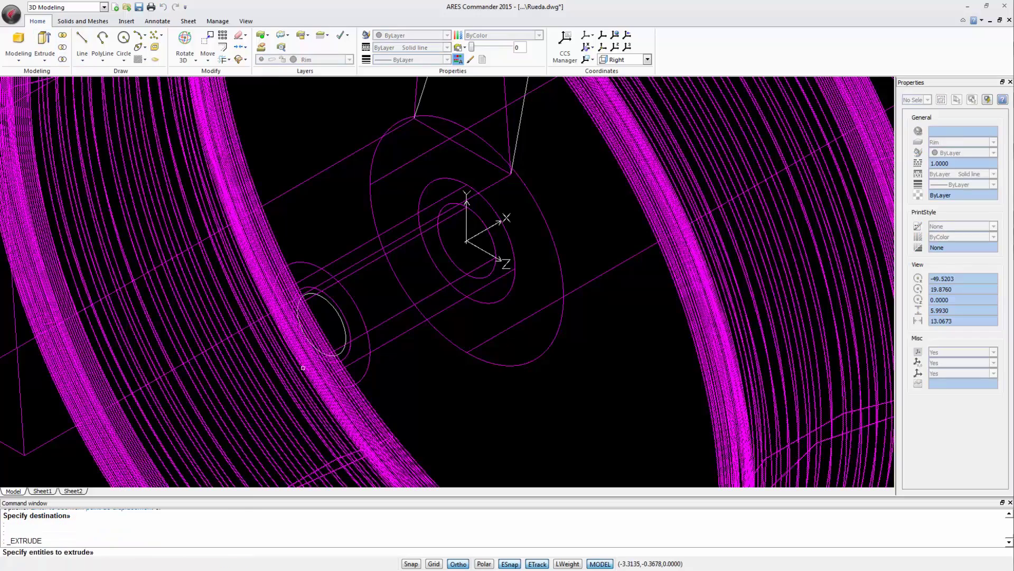
pyautogui.click(338, 316)
pyautogui.press('Return')
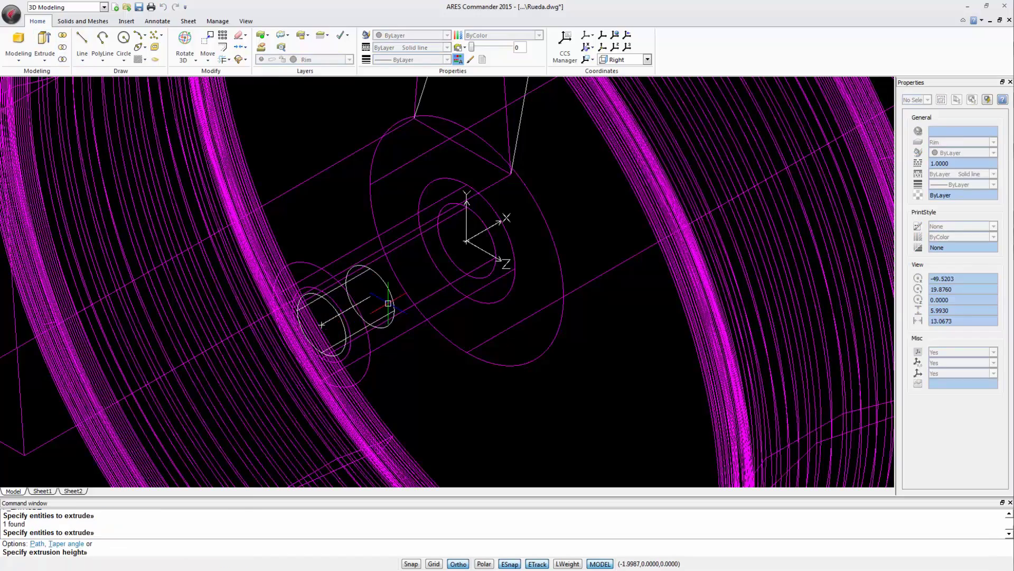
pyautogui.scroll(-5, 339, 316)
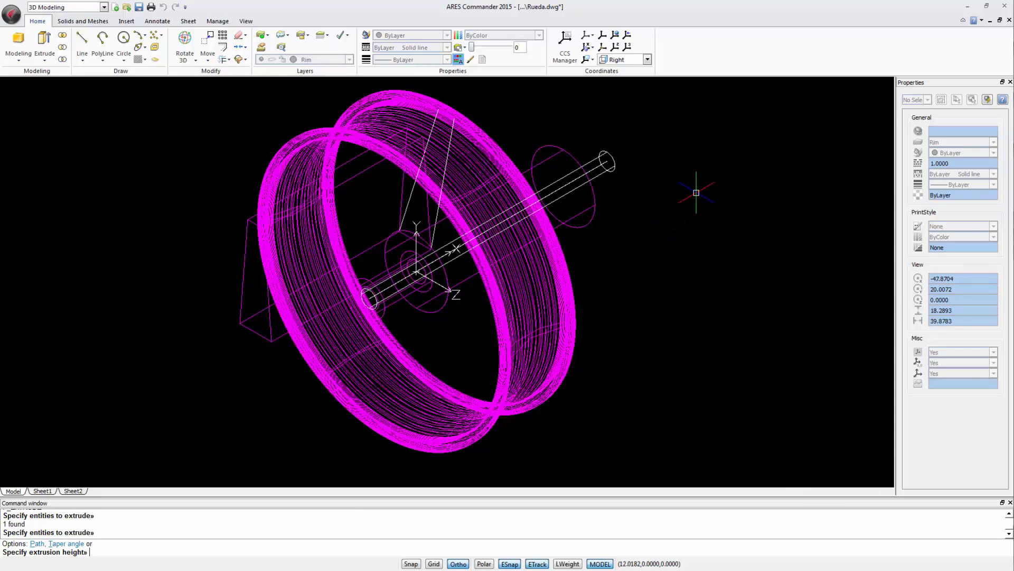
pyautogui.press('Escape')
pyautogui.scroll(5, 406, 319)
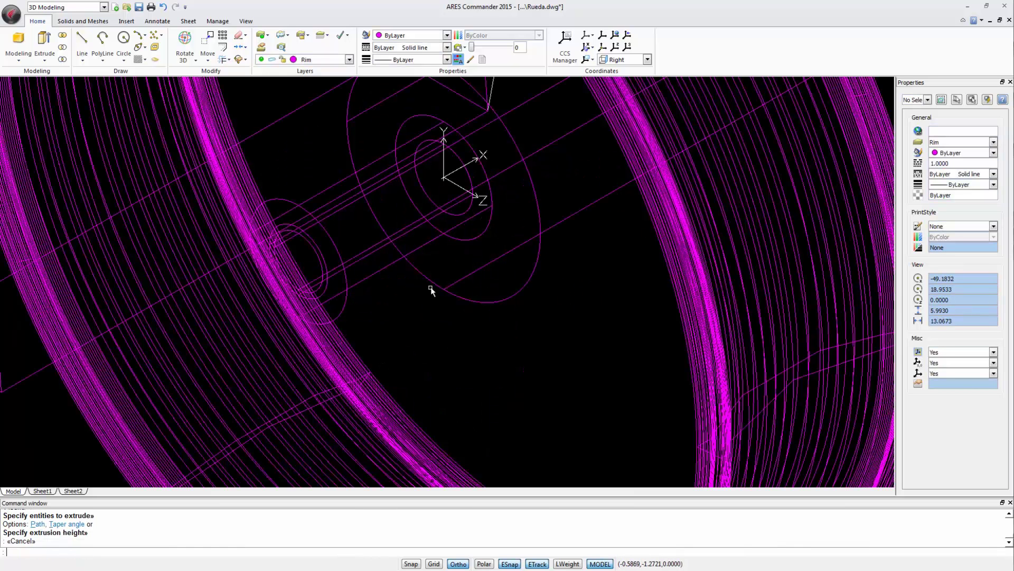
# Subtract the small cylinder near label B from the hub solid.
pyautogui.click(315, 245)
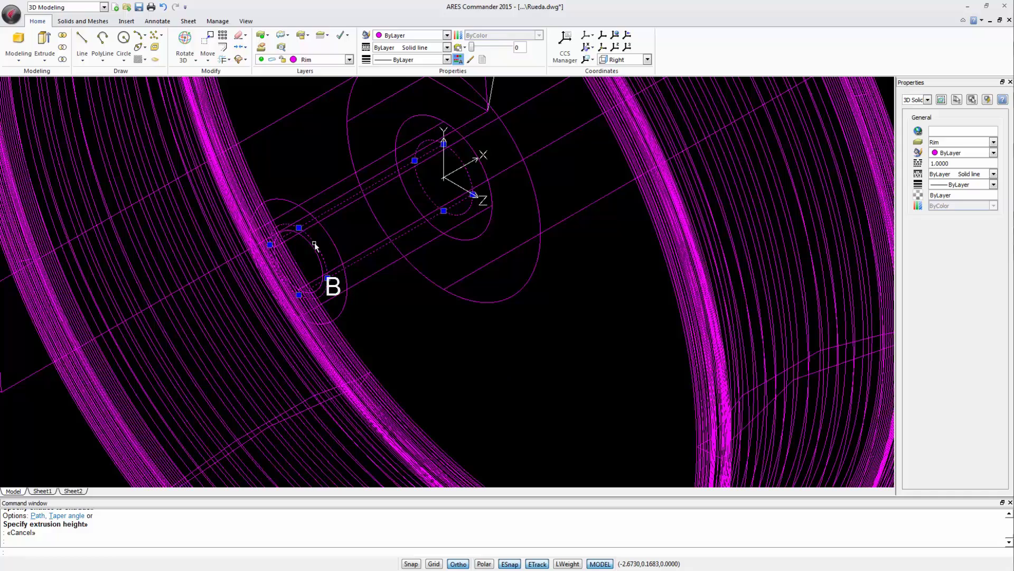
pyautogui.press('Escape')
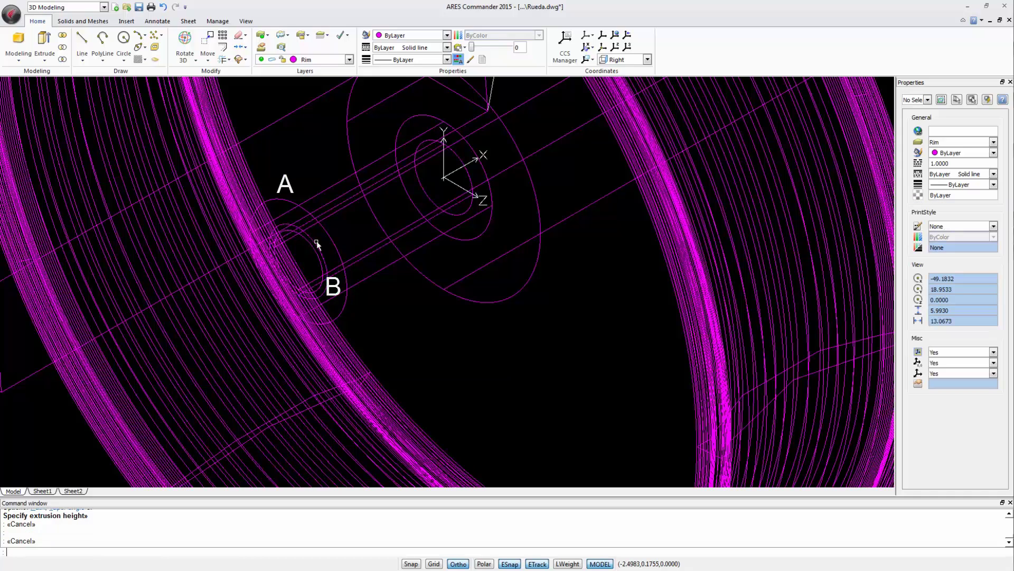
pyautogui.press('Escape')
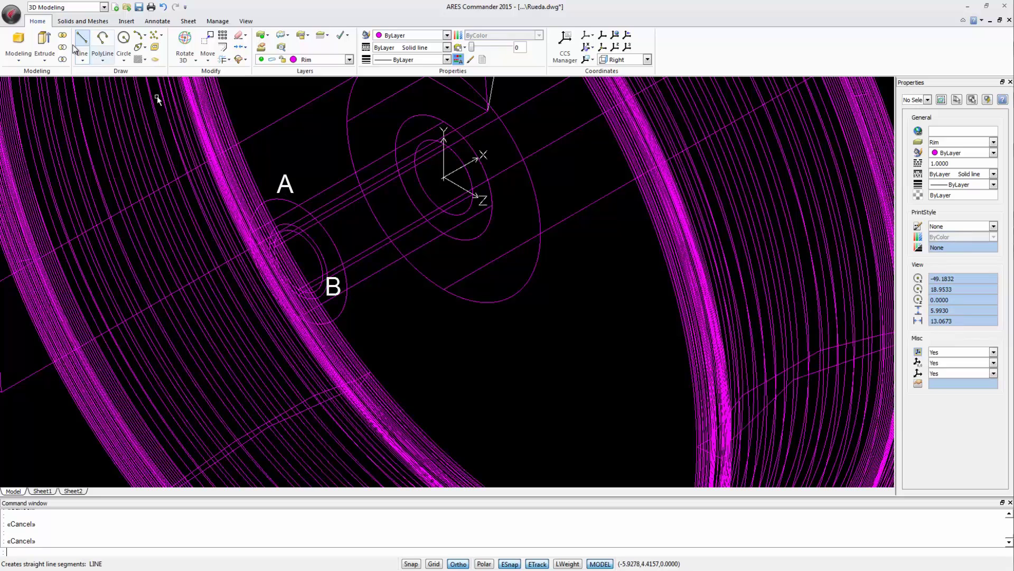
pyautogui.click(62, 48)
pyautogui.click(335, 252)
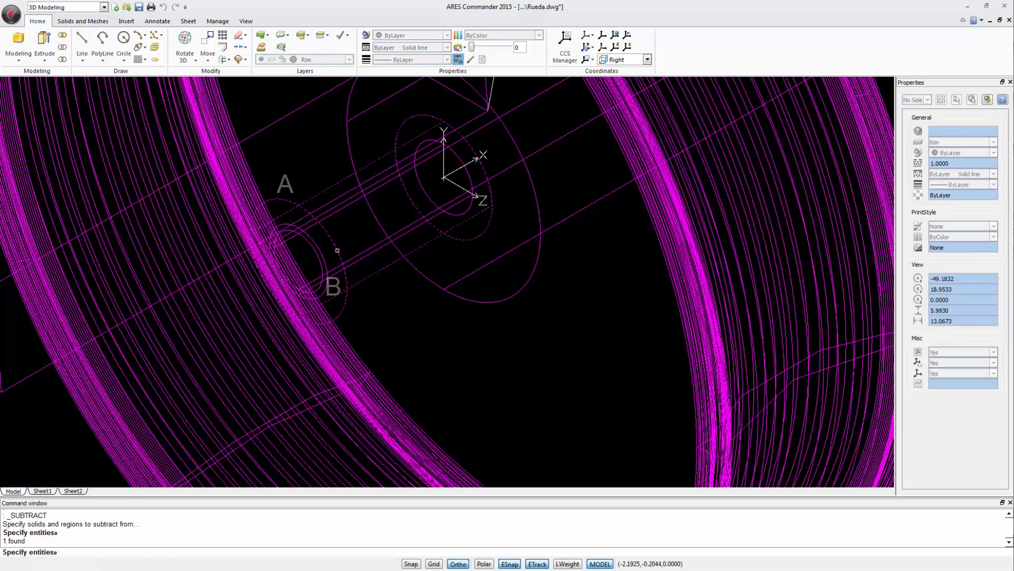
pyautogui.press('Return')
pyautogui.click(325, 255)
pyautogui.press('Return')
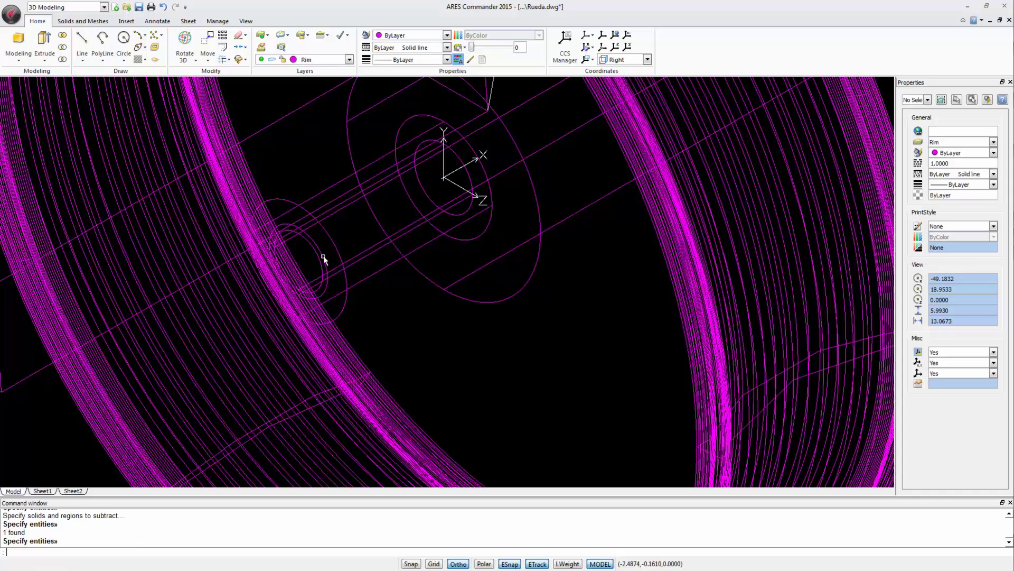
pyautogui.press('Escape')
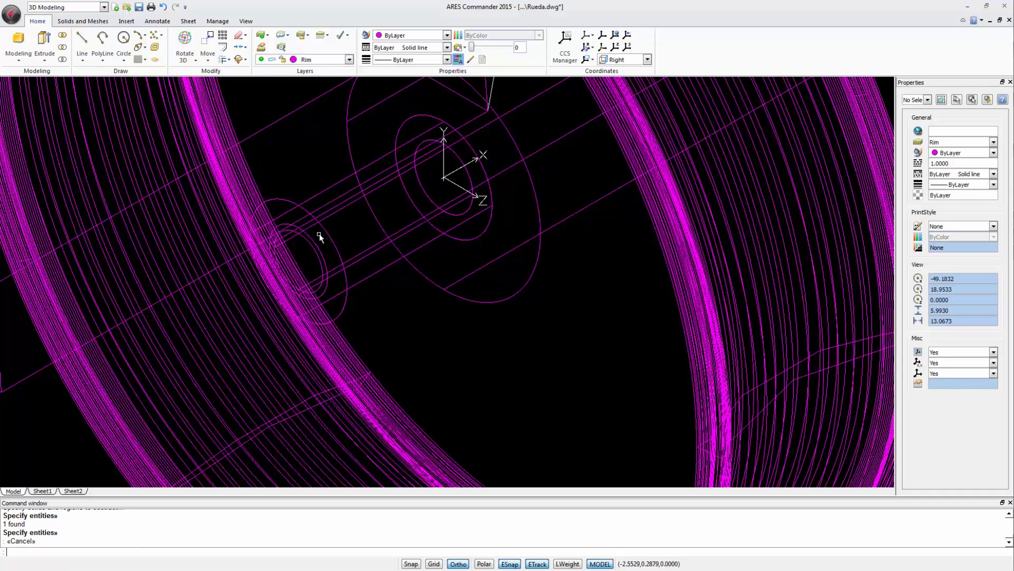
# Select the combined cylinder solid several times to check it.
pyautogui.click(327, 233)
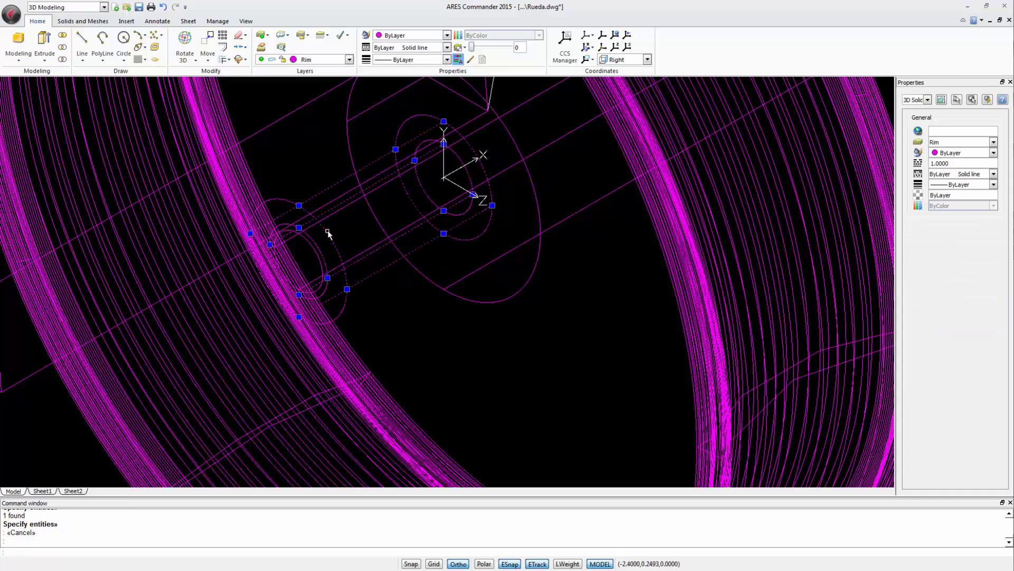
pyautogui.press('Escape')
pyautogui.click(328, 233)
pyautogui.press('Escape')
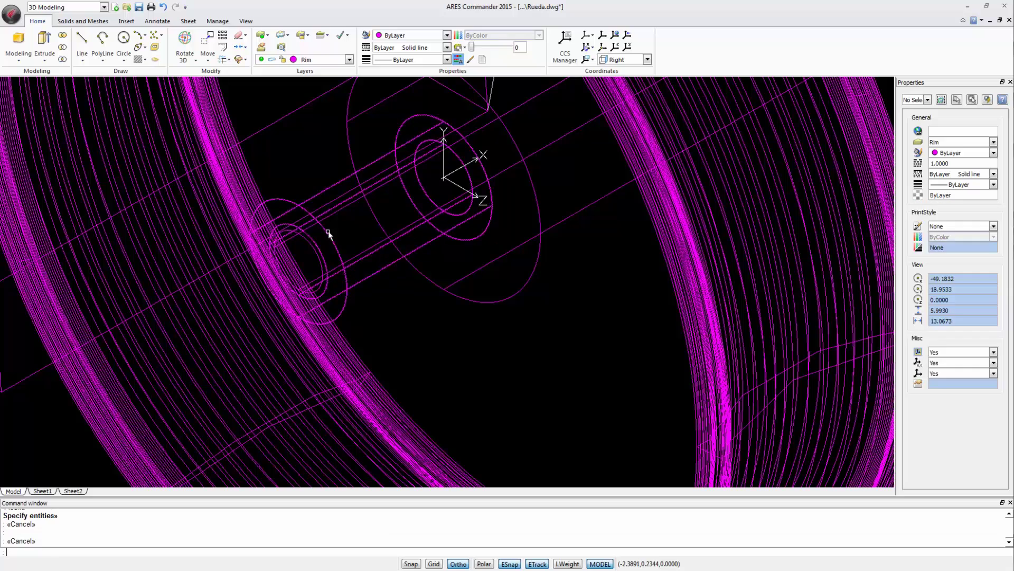
pyautogui.press('Escape')
pyautogui.click(327, 233)
pyautogui.press('Escape')
pyautogui.press('Escape')
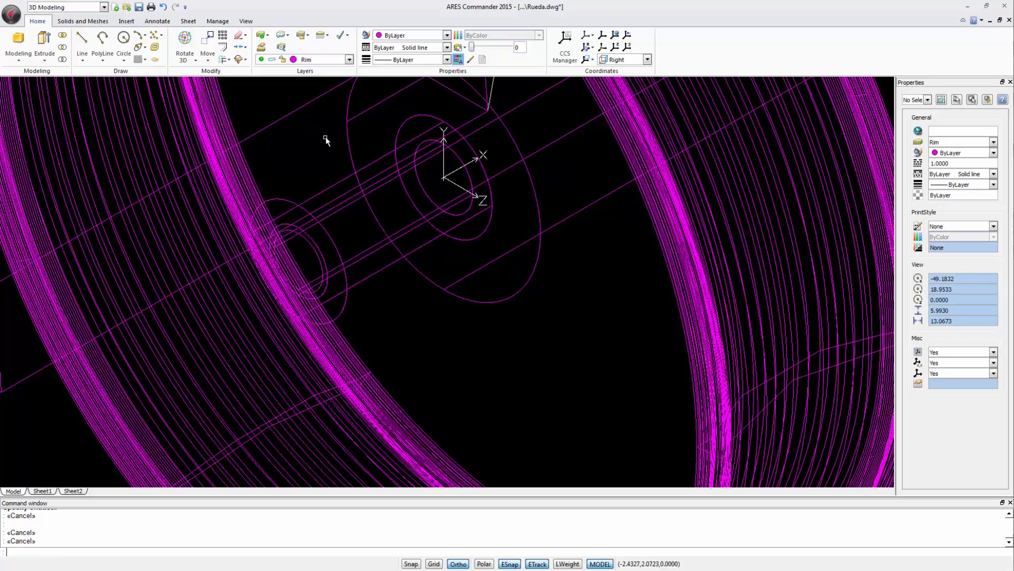
# Apply Gouraud shading with edges (o) and zoom out to the whole wheel.
pyautogui.click(246, 21)
pyautogui.click(288, 59)
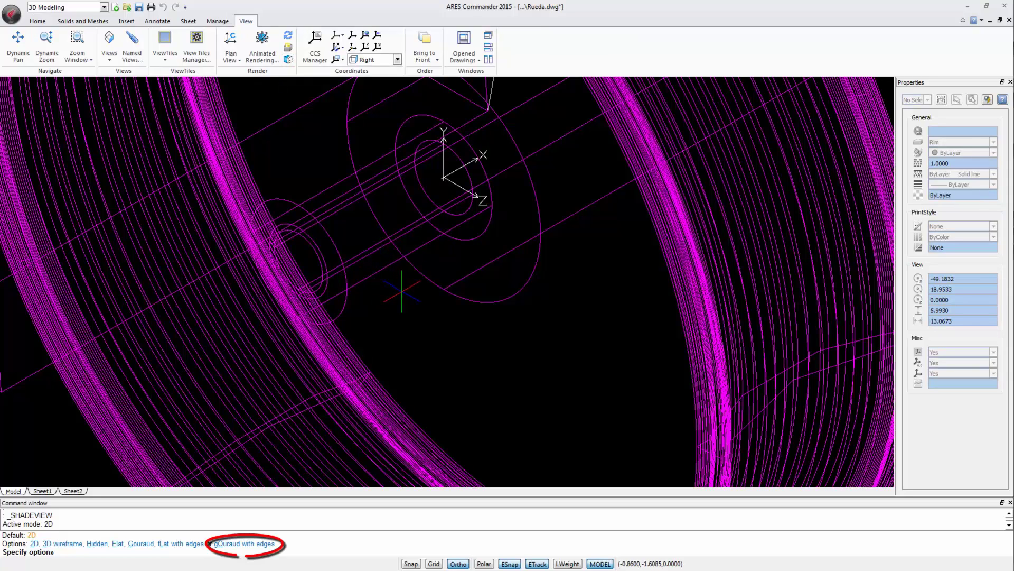
pyautogui.write('o')
pyautogui.press('Return')
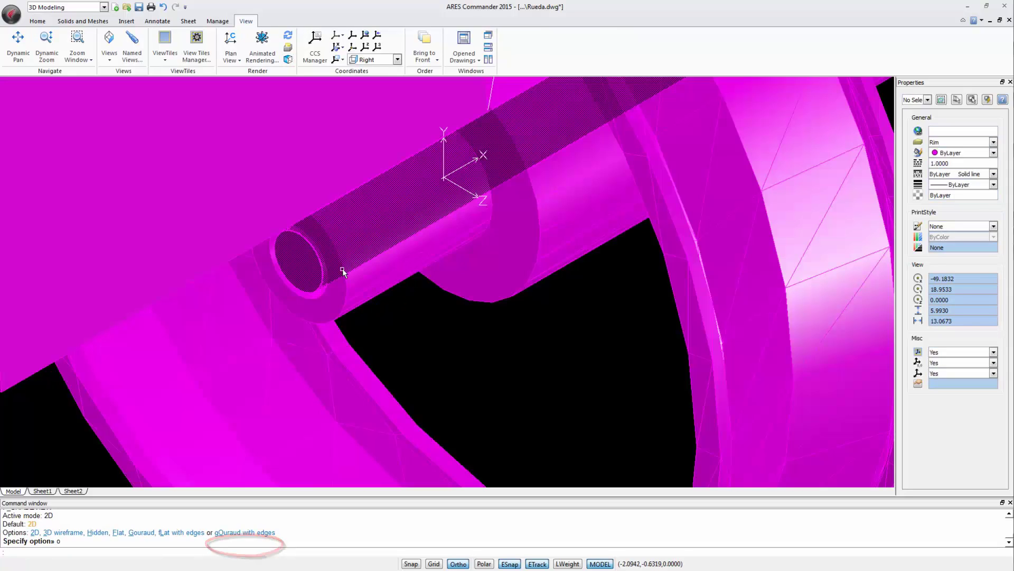
pyautogui.click(347, 290)
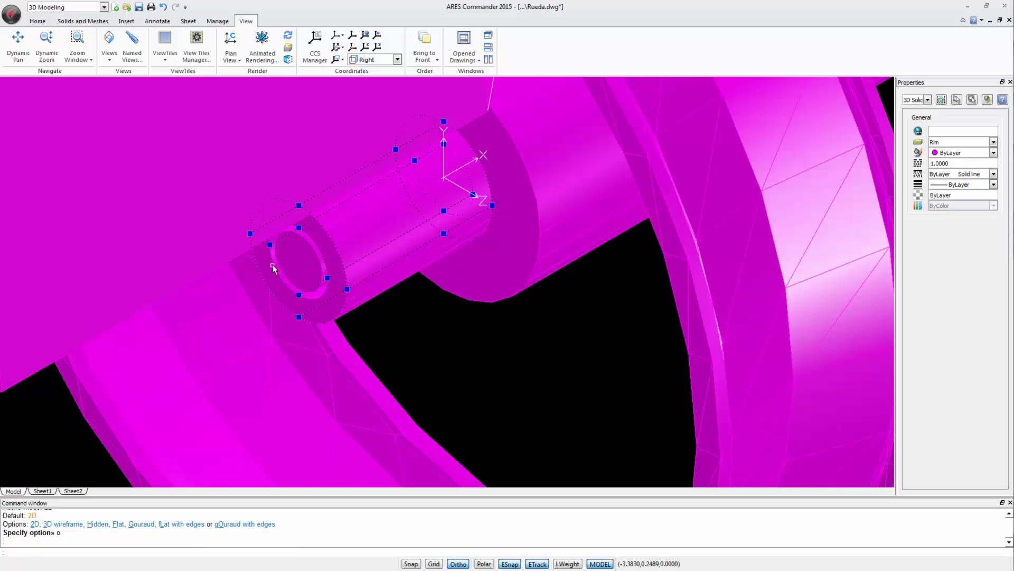
pyautogui.press('Escape')
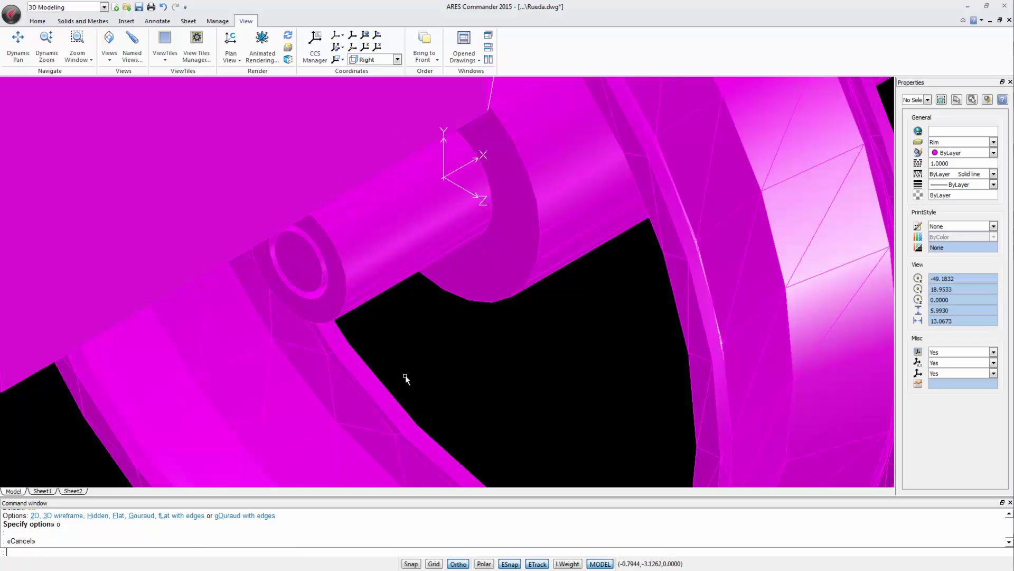
pyautogui.click(319, 269)
pyautogui.press('Escape')
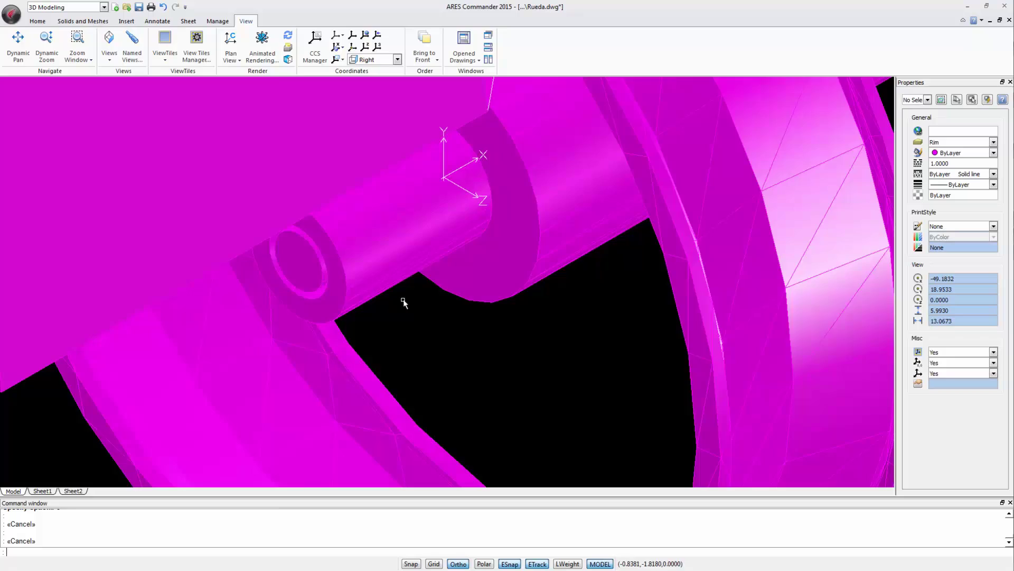
pyautogui.scroll(-4, 401, 297)
# Switch to the Right preset view and zoom in on the shaft.
pyautogui.click(112, 59)
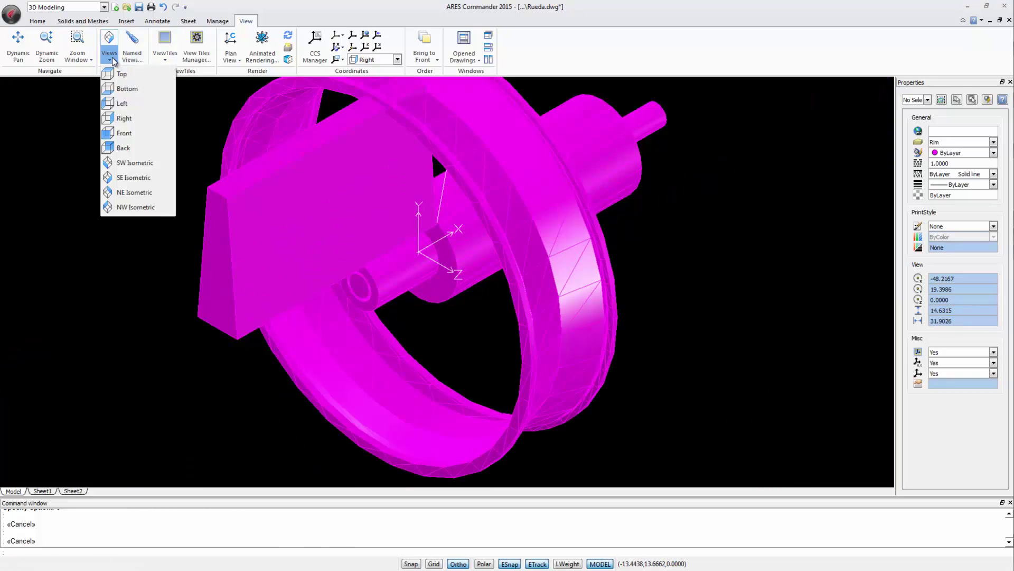
pyautogui.click(131, 118)
pyautogui.scroll(2, 240, 299)
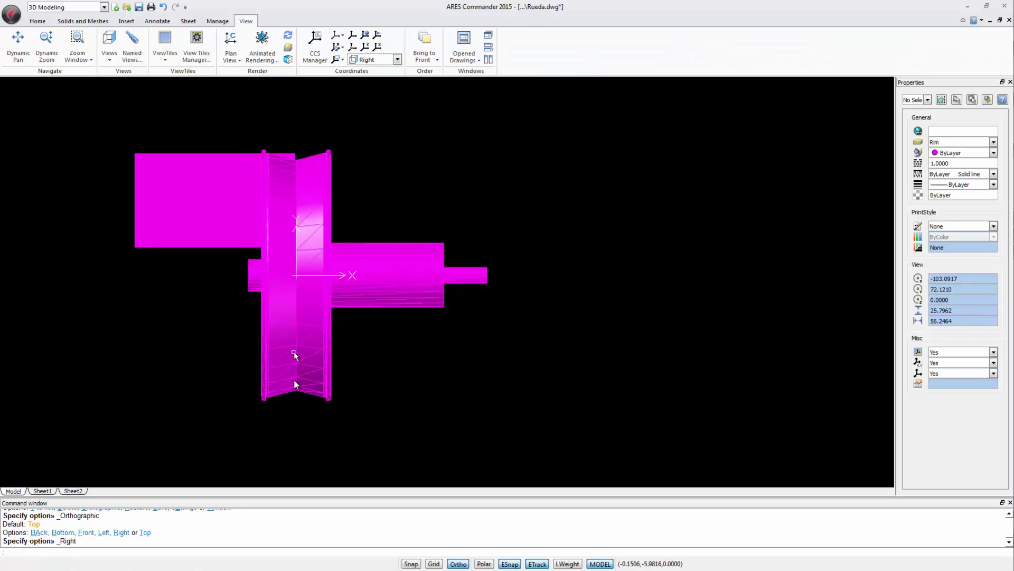
pyautogui.click(361, 249)
pyautogui.scroll(2, 316, 239)
pyautogui.scroll(2, 315, 239)
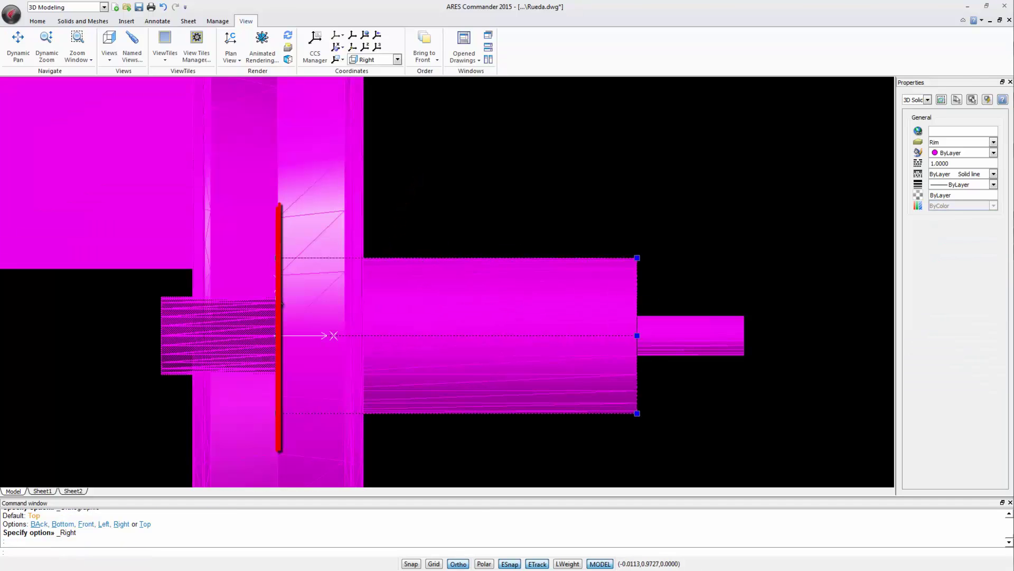
pyautogui.press('Escape')
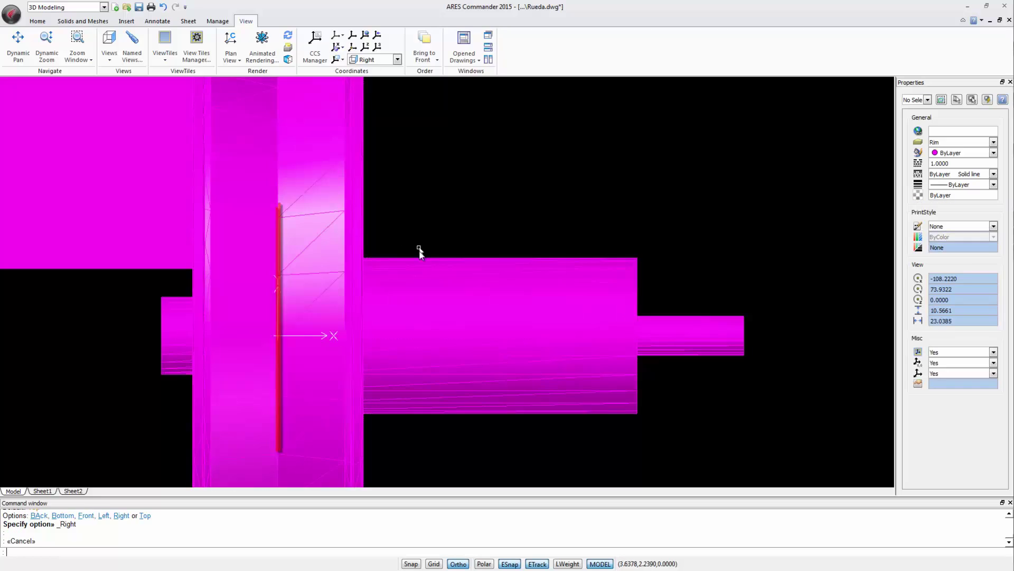
pyautogui.press('Escape')
pyautogui.press('Escape')
# Move the shaft 0.5 units to the left.
pyautogui.click(38, 22)
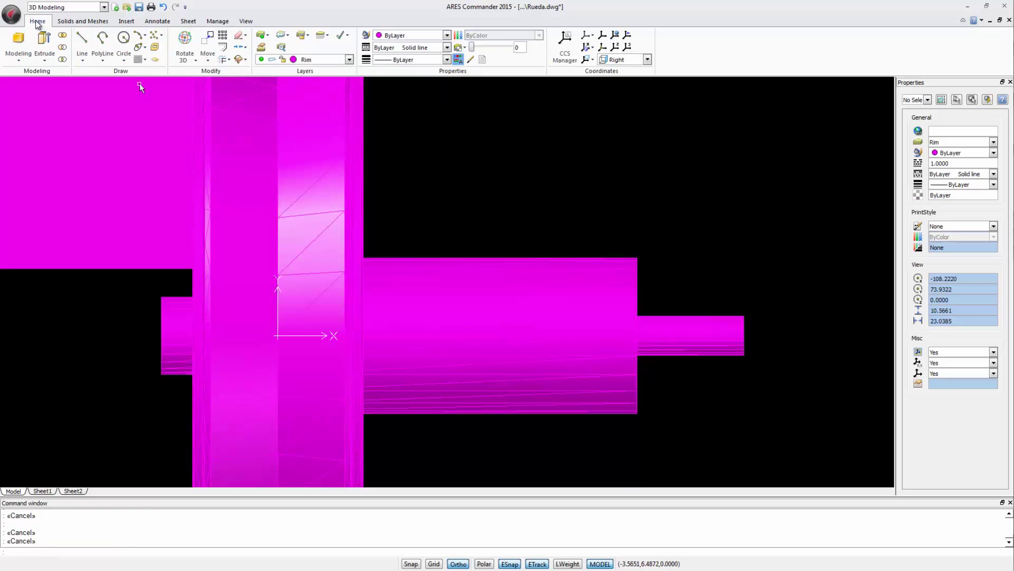
pyautogui.click(207, 44)
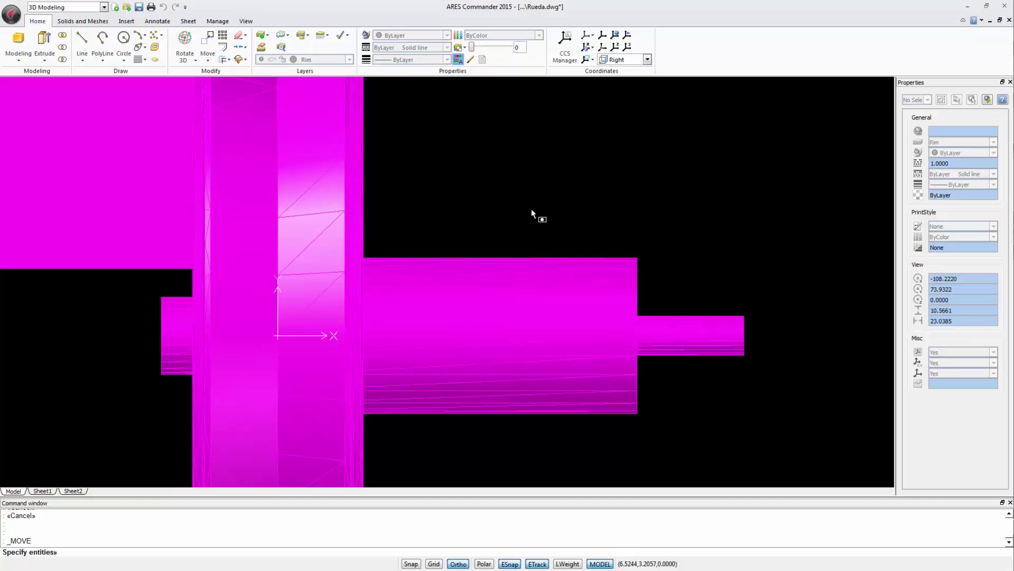
pyautogui.click(519, 260)
pyautogui.press('Return')
pyautogui.click(534, 223)
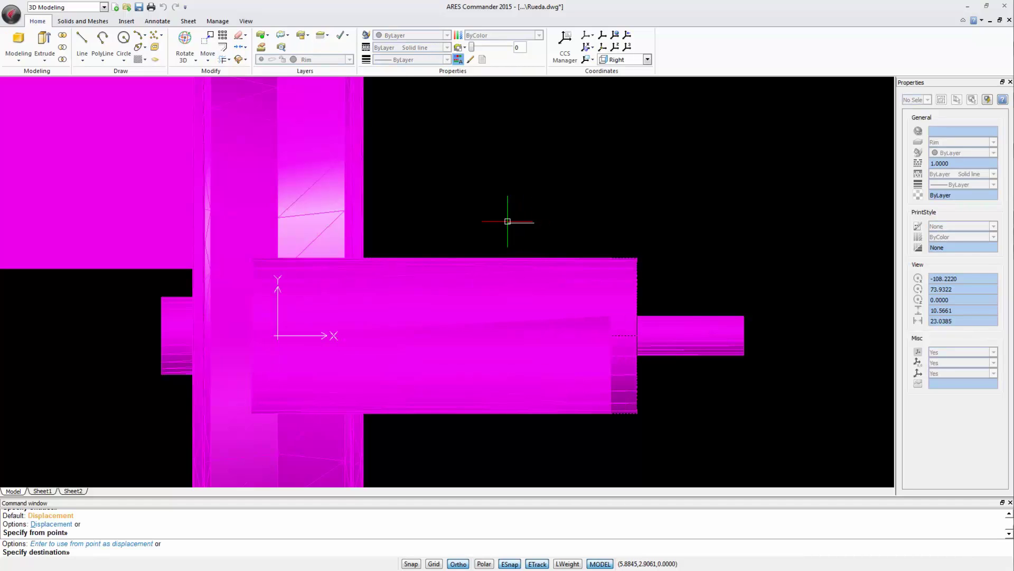
pyautogui.write('.5')
pyautogui.press('Return')
pyautogui.scroll(-1, 470, 211)
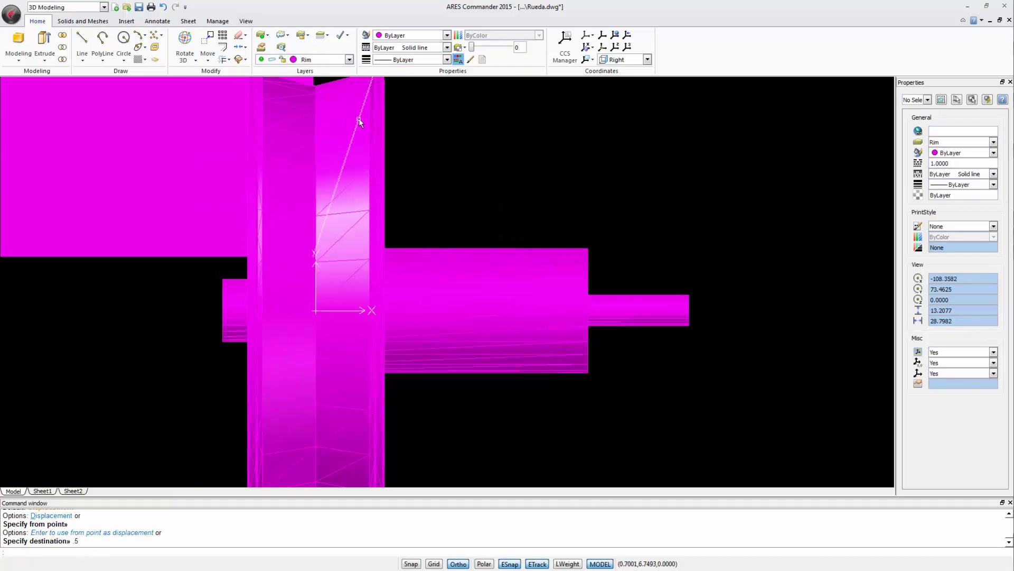
pyautogui.click(253, 22)
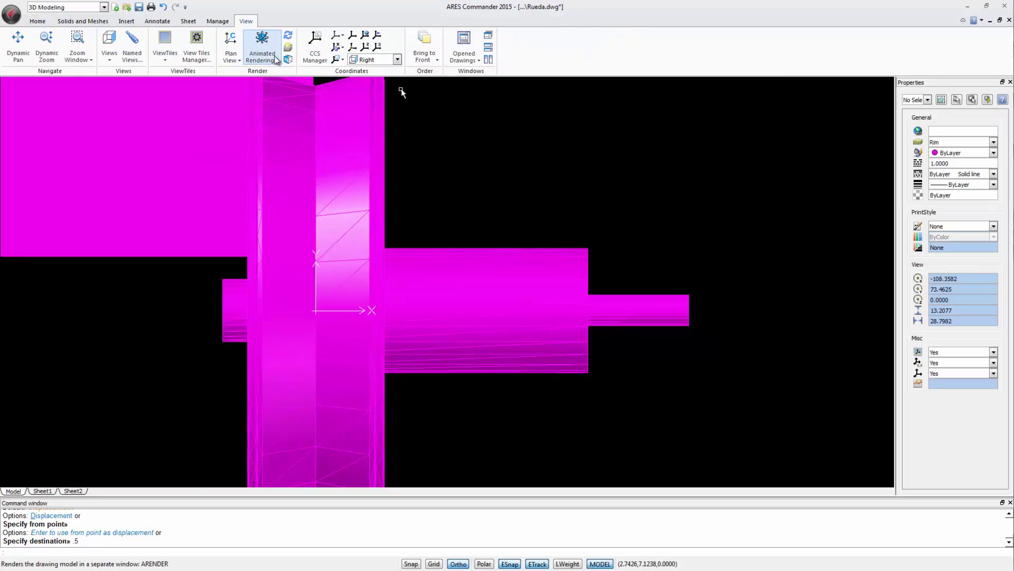
# Switch the display to 2D wireframe with SHADEVIEW option 2.
pyautogui.click(288, 59)
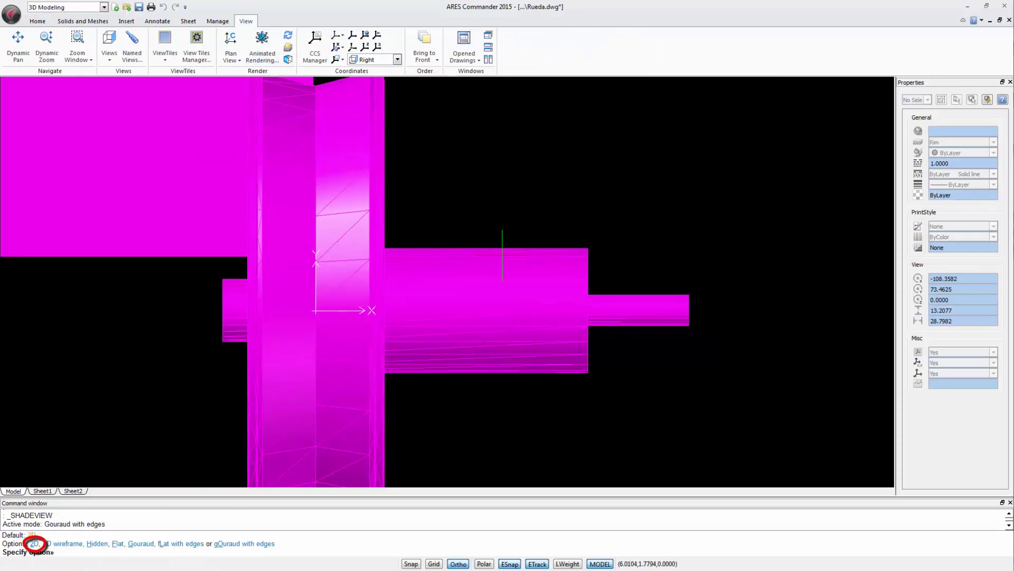
pyautogui.write('2')
pyautogui.press('Return')
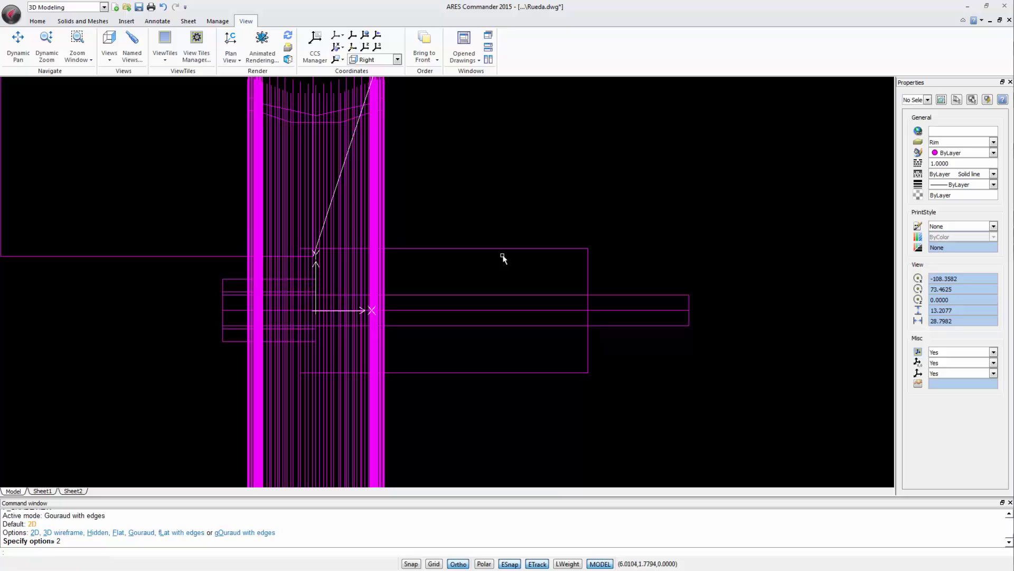
pyautogui.click(407, 250)
pyautogui.click(398, 241)
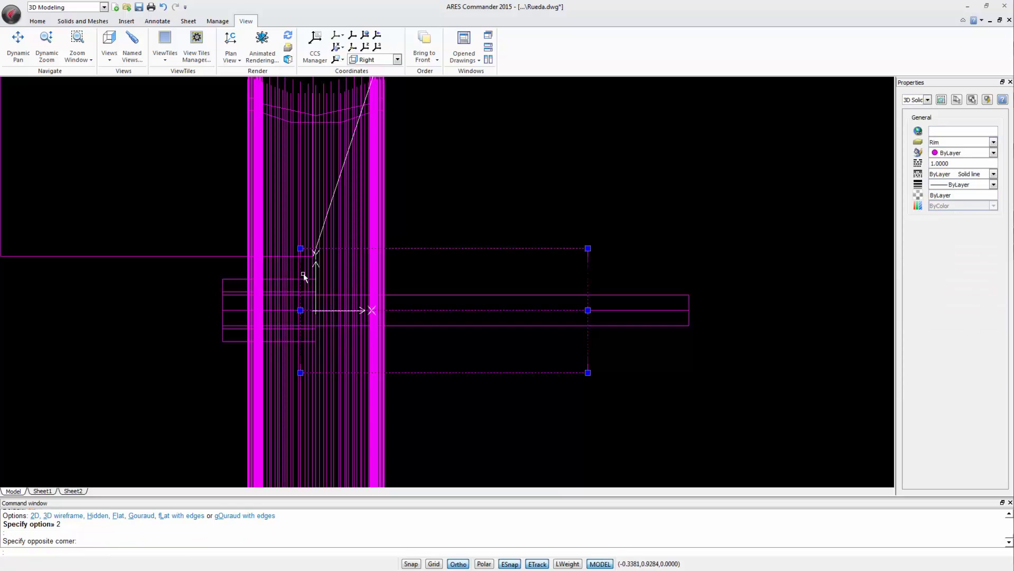
pyautogui.scroll(-3, 312, 227)
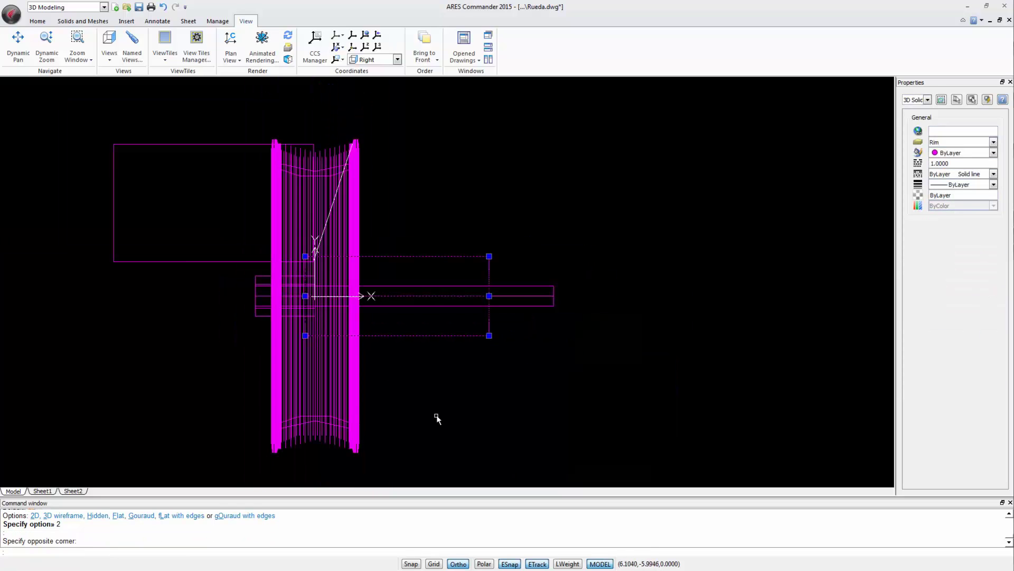
pyautogui.press('Escape')
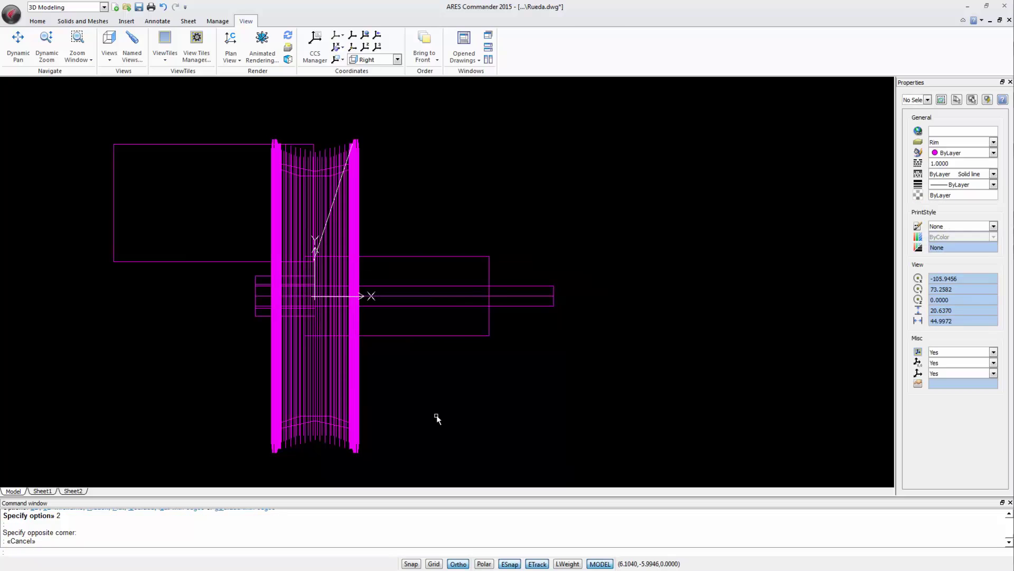
pyautogui.press('Escape')
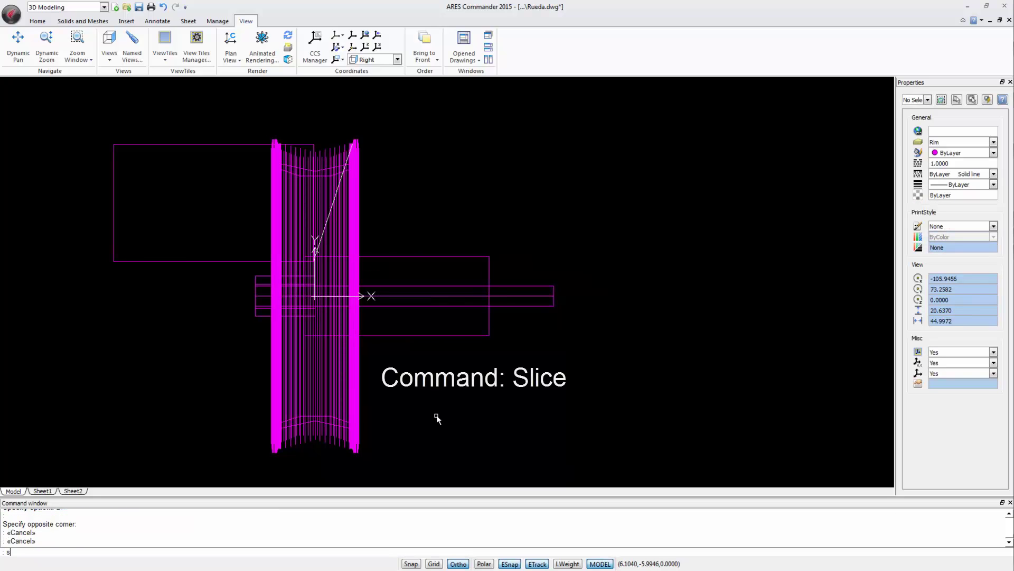
# Slice the shaft solids with a vertical plane through the wheel's top edge.
pyautogui.write('slice')
pyautogui.press('Return')
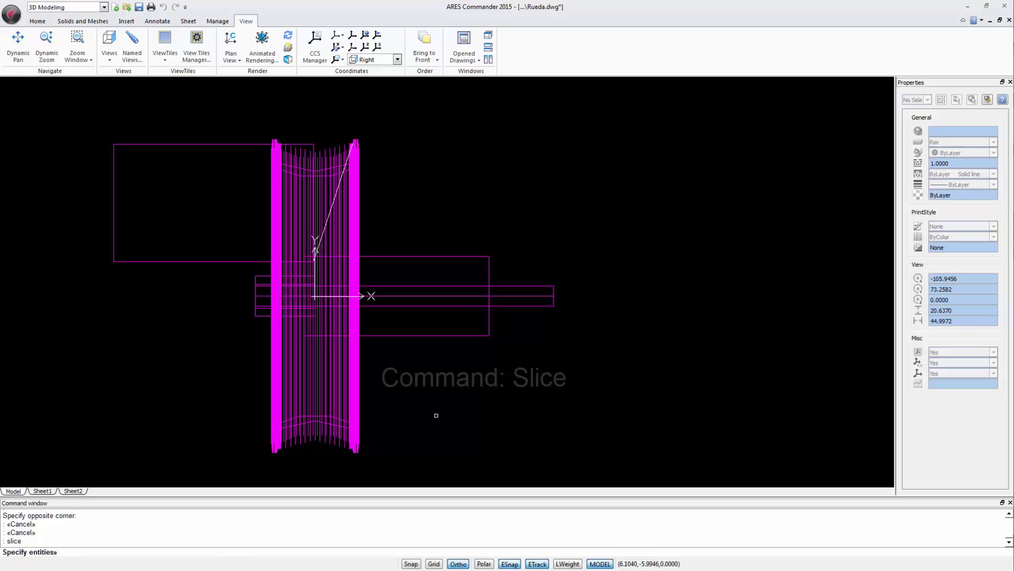
pyautogui.click(430, 319)
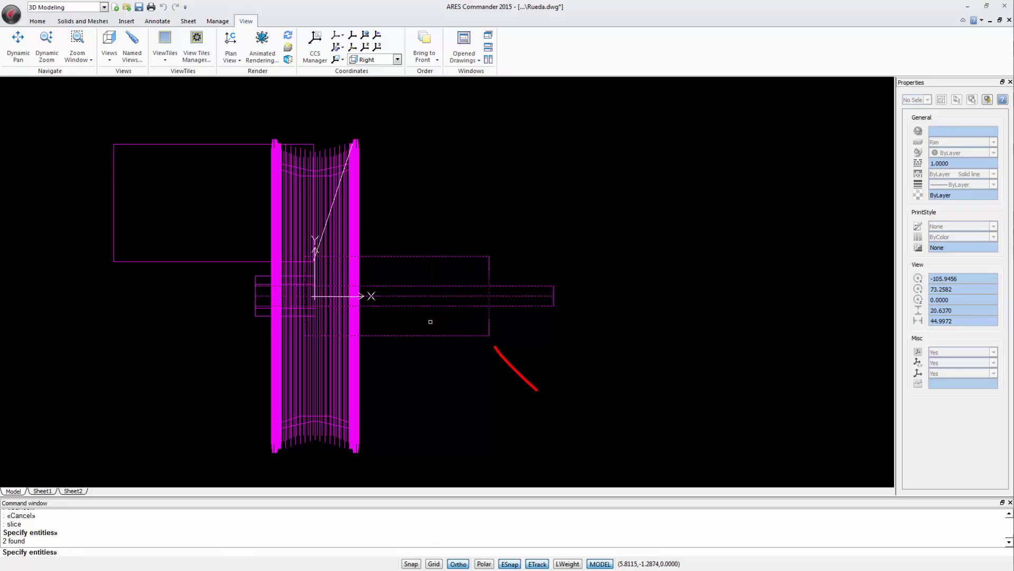
pyautogui.scroll(2, 411, 321)
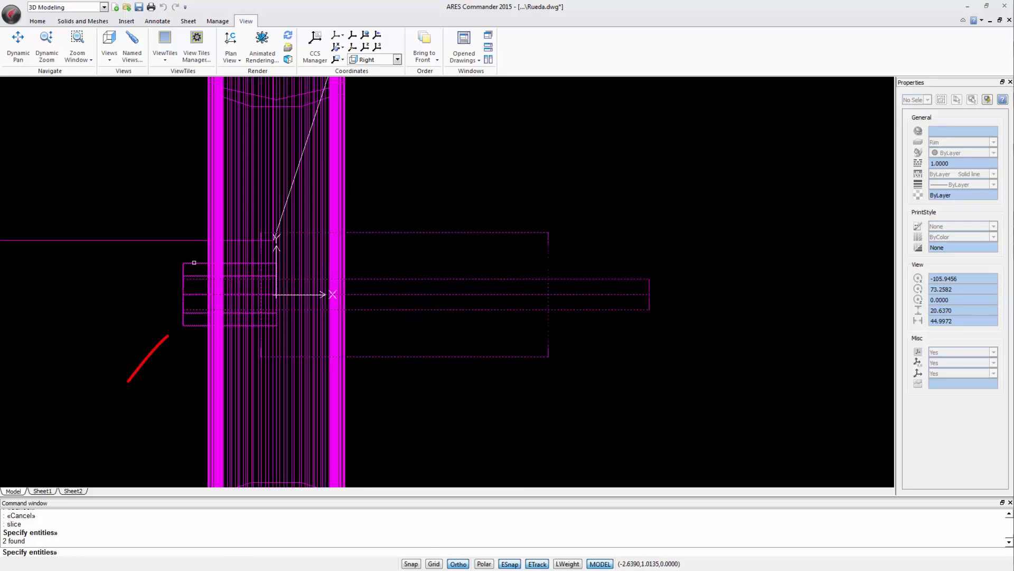
pyautogui.scroll(-2, 310, 312)
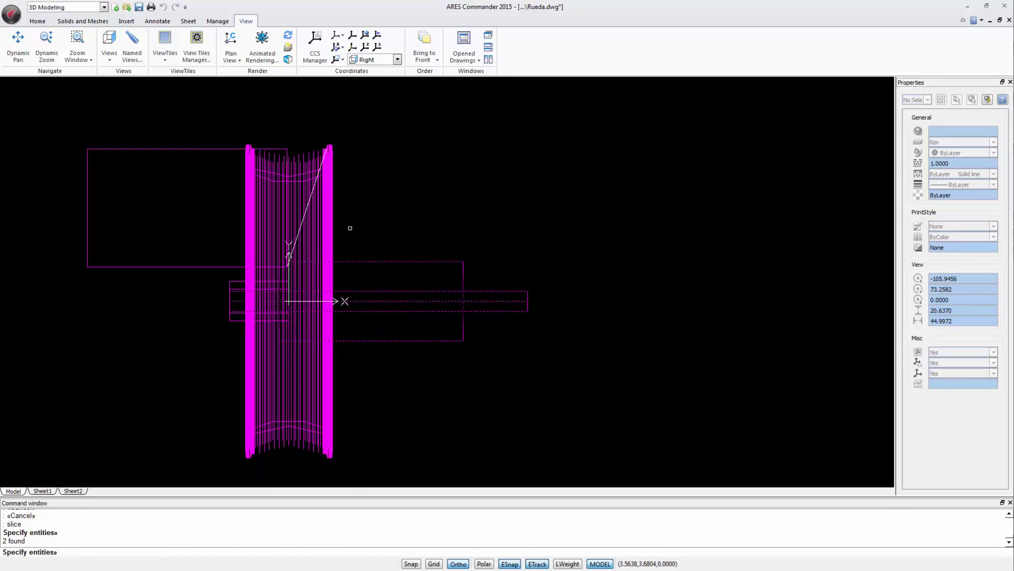
pyautogui.press('Return')
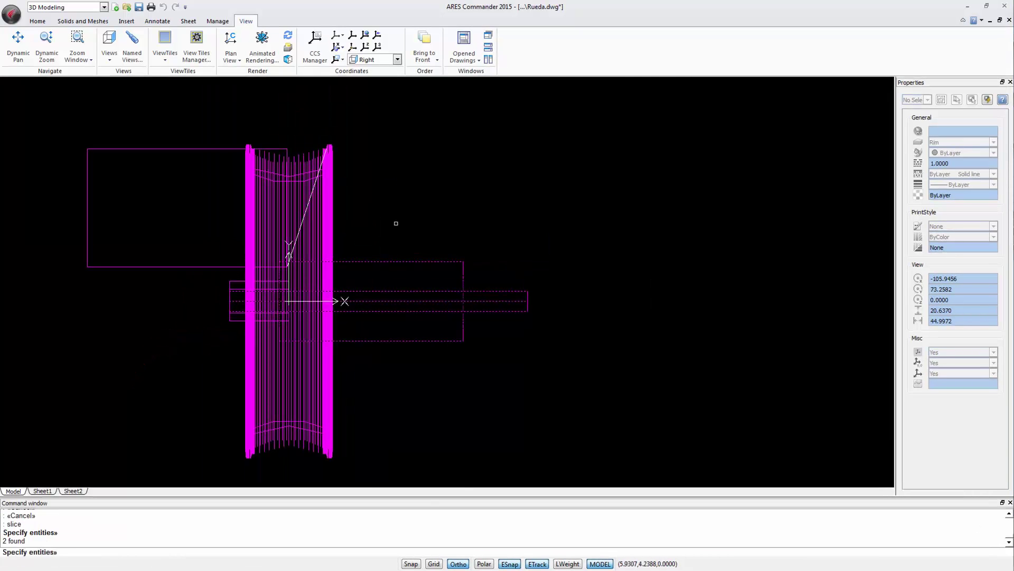
pyautogui.press('Return')
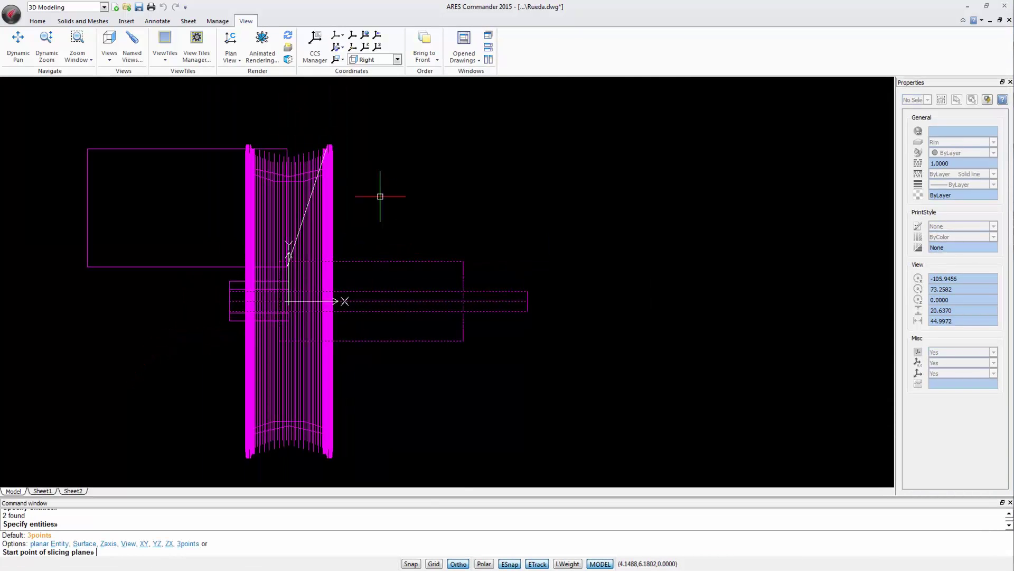
pyautogui.click(287, 149)
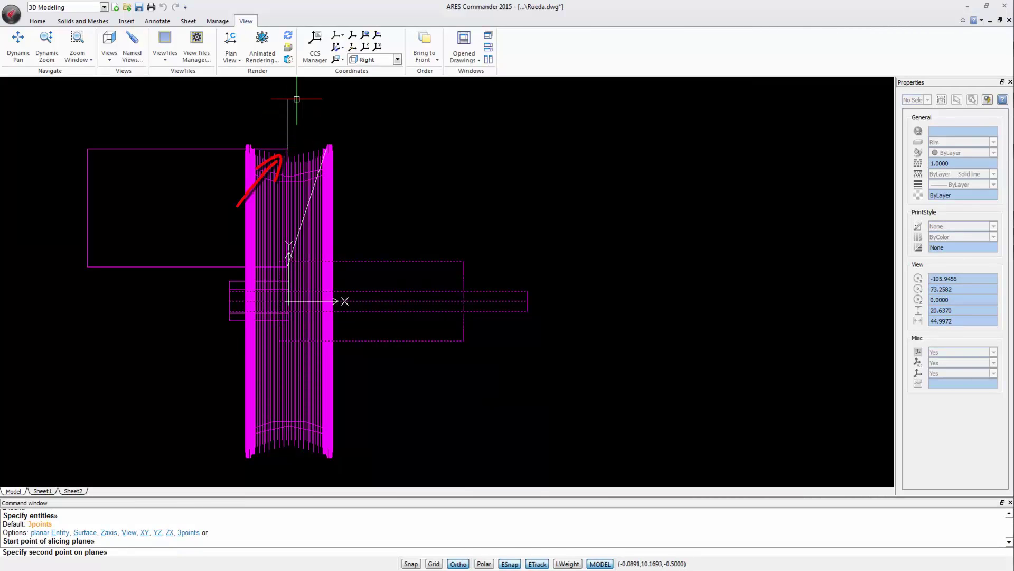
pyautogui.click(297, 99)
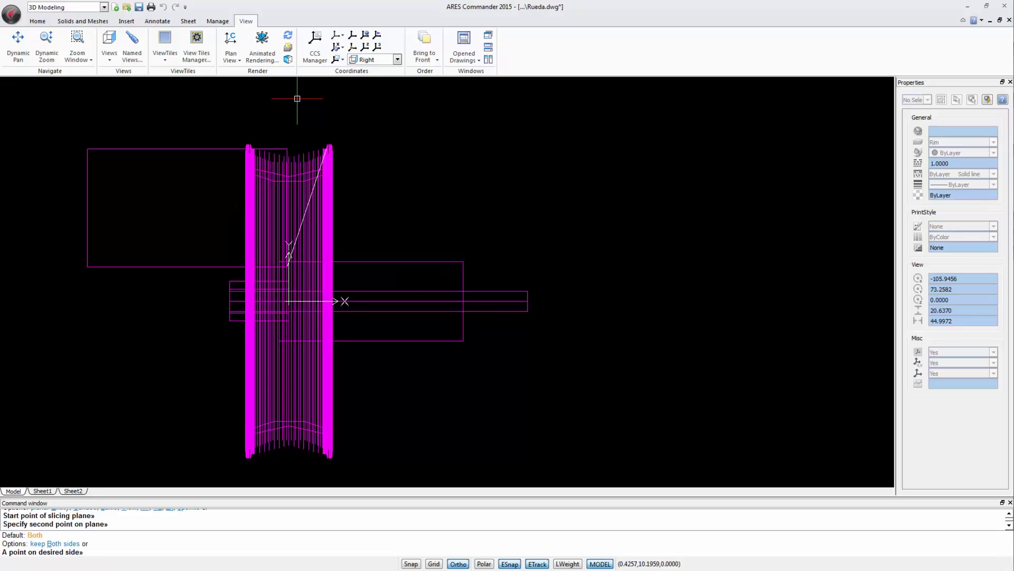
pyautogui.moveTo(297, 99); pyautogui.dragTo(322, 94, button='middle')
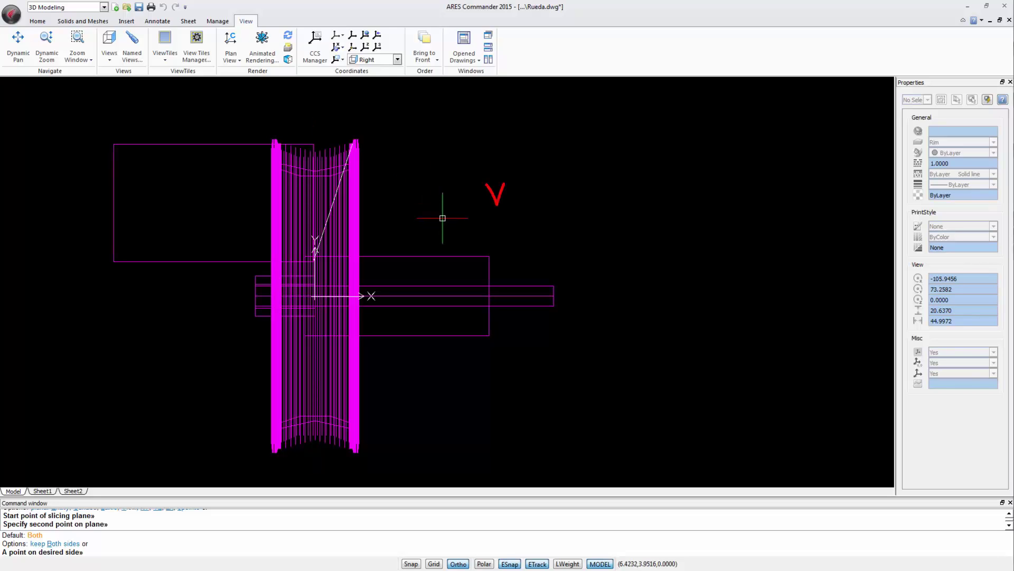
pyautogui.press('Escape')
# Show the wheel in SE Isometric with Gouraud shading, zoomed out to the full rim.
pyautogui.click(112, 54)
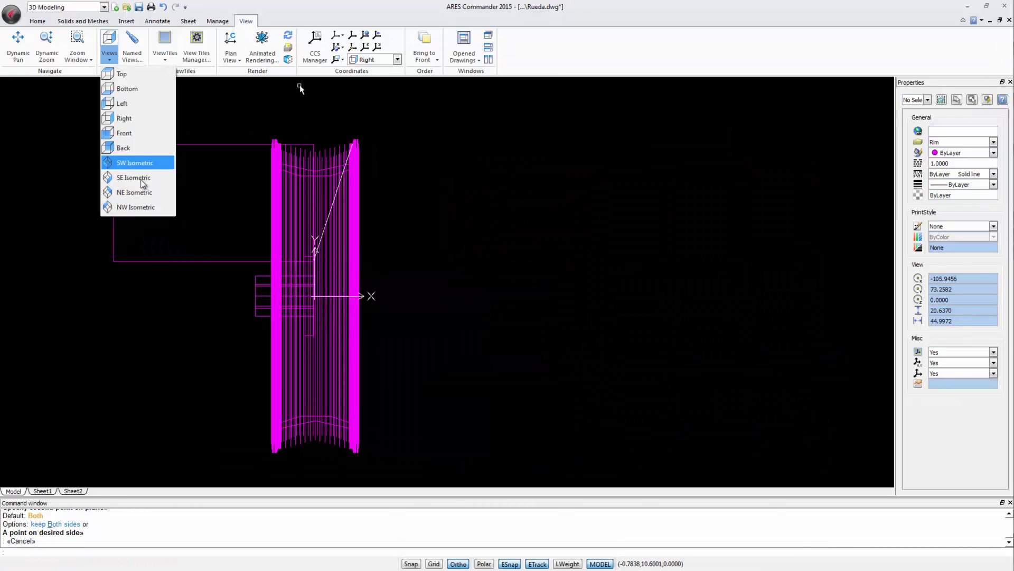
pyautogui.click(135, 176)
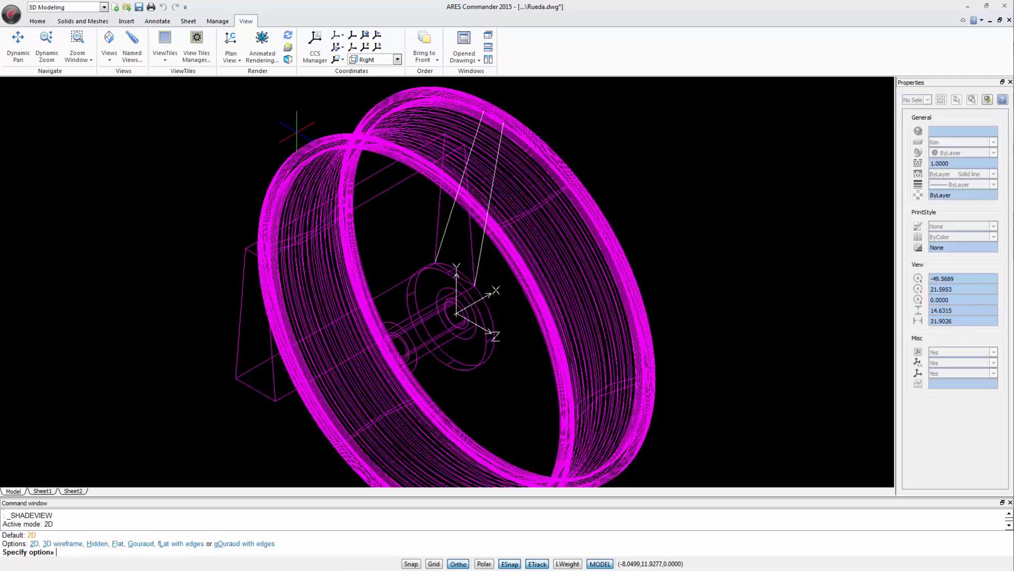
pyautogui.press('Return')
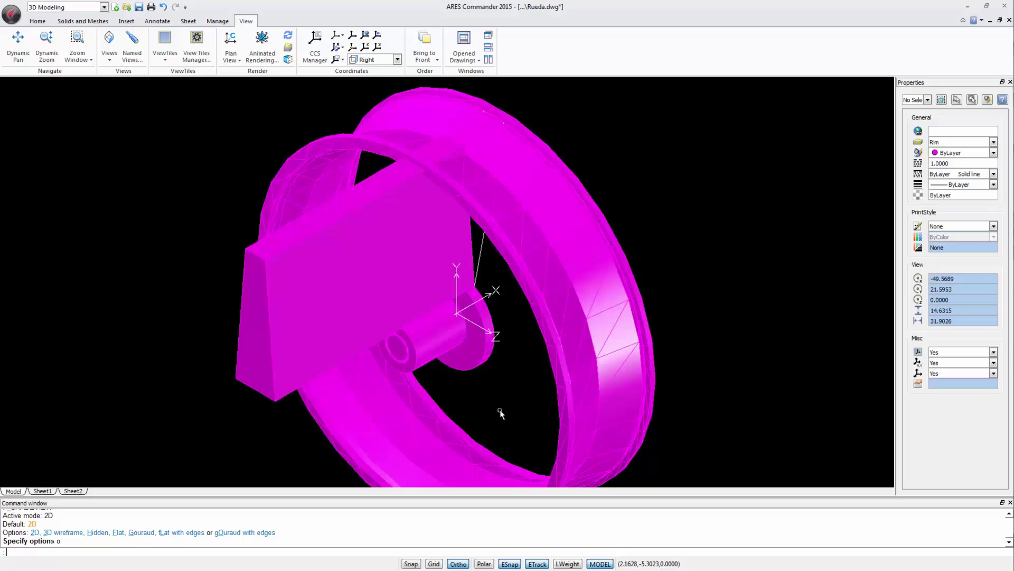
pyautogui.scroll(-2, 147, 388)
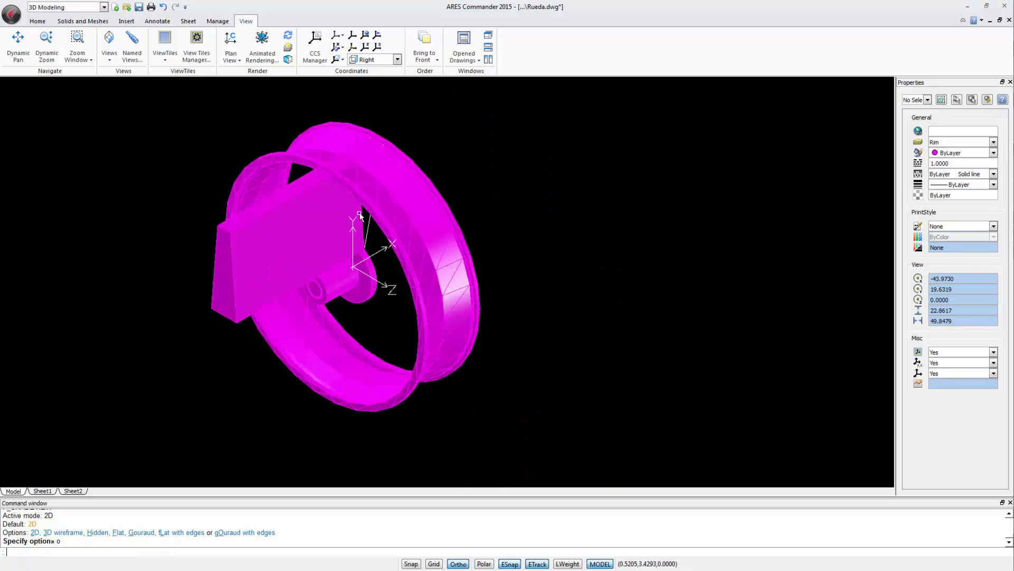
# Return to the Right view in 2D wireframe display.
pyautogui.click(110, 54)
pyautogui.click(131, 120)
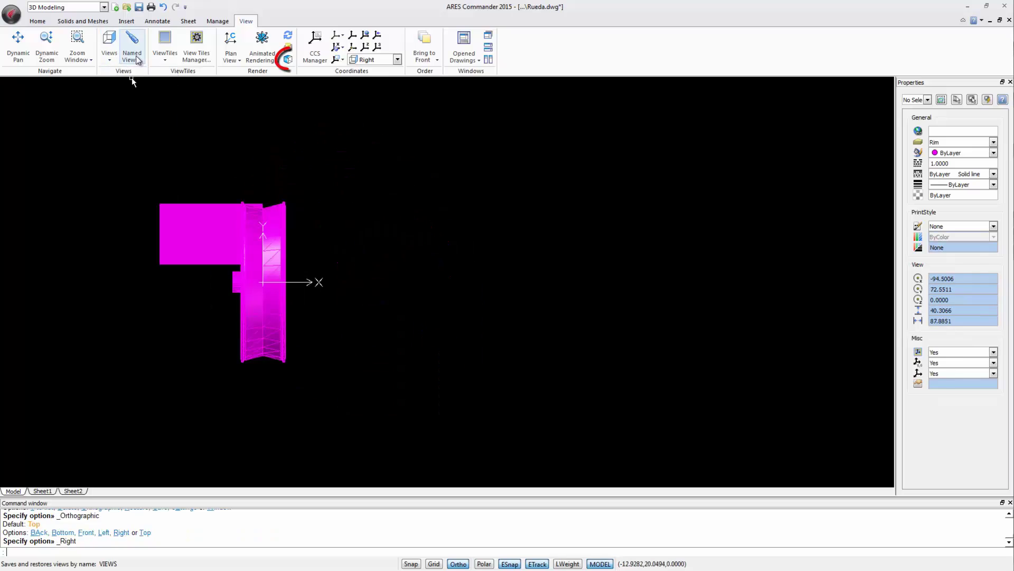
pyautogui.click(288, 60)
pyautogui.write('2')
pyautogui.press('Return')
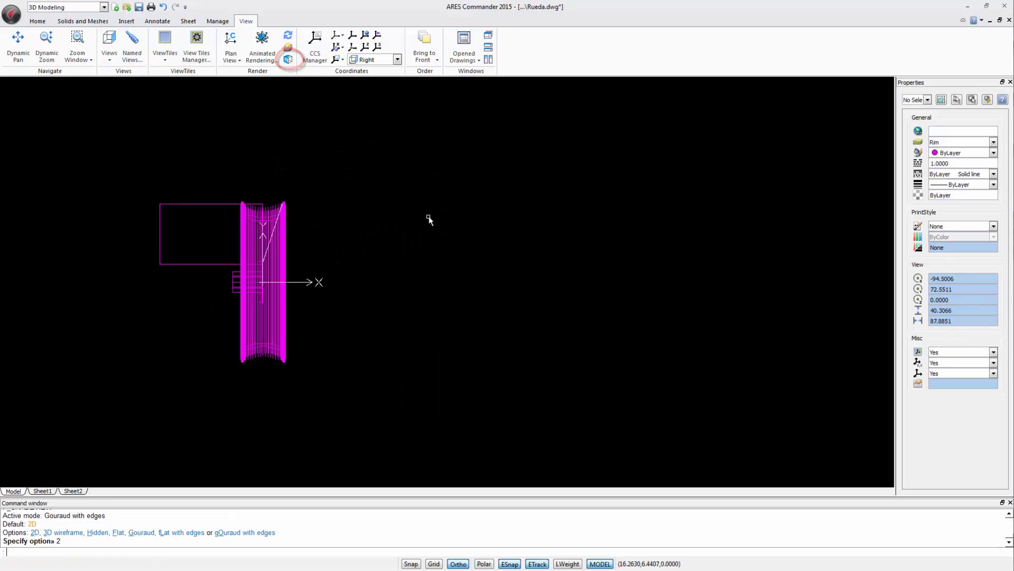
pyautogui.scroll(3, 288, 264)
# Slice the rectangular block at the rim's edge and remove the part sticking out left.
pyautogui.write('slice')
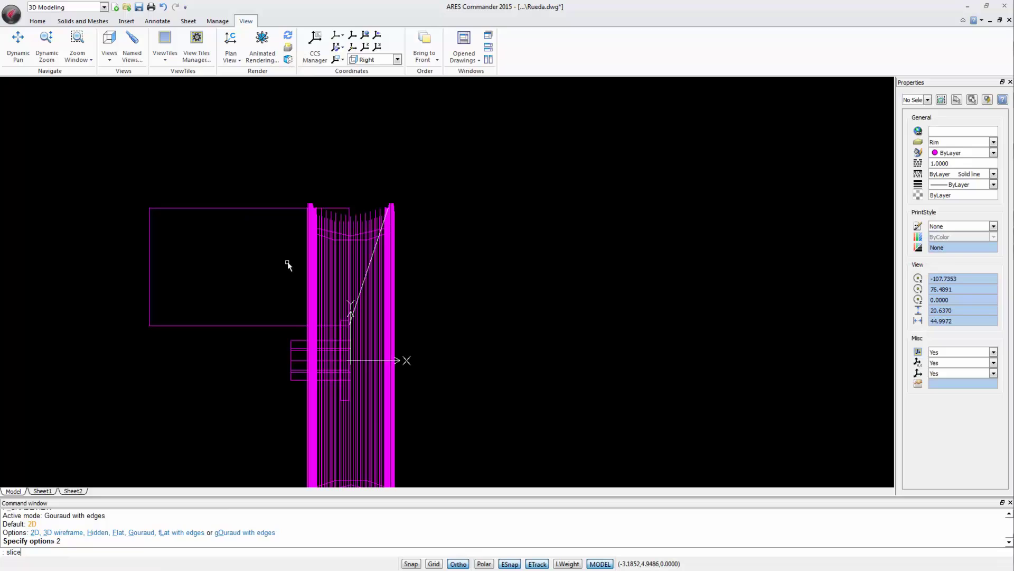
pyautogui.press('Return')
pyautogui.click(276, 180)
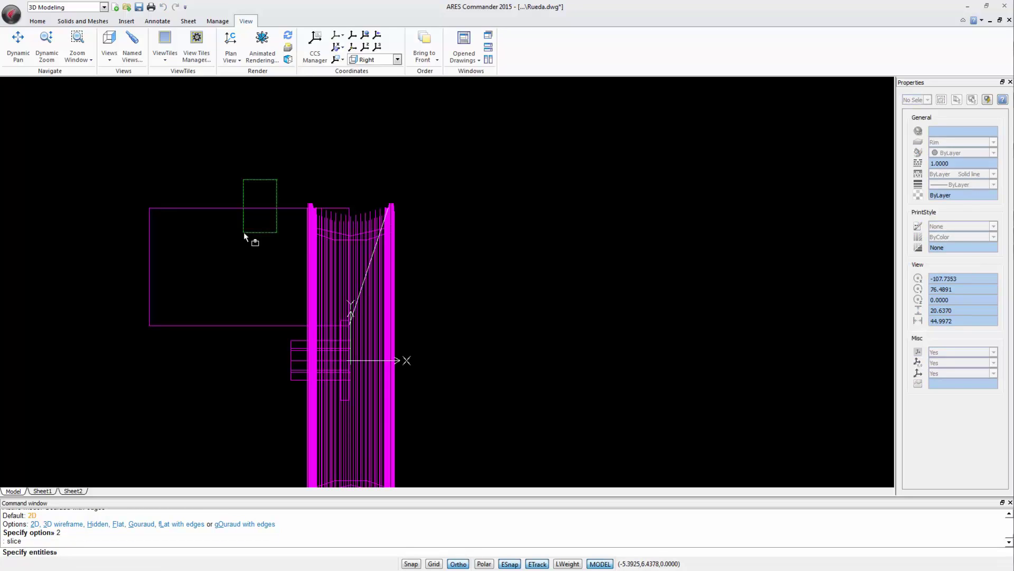
pyautogui.click(244, 236)
pyautogui.press('Return')
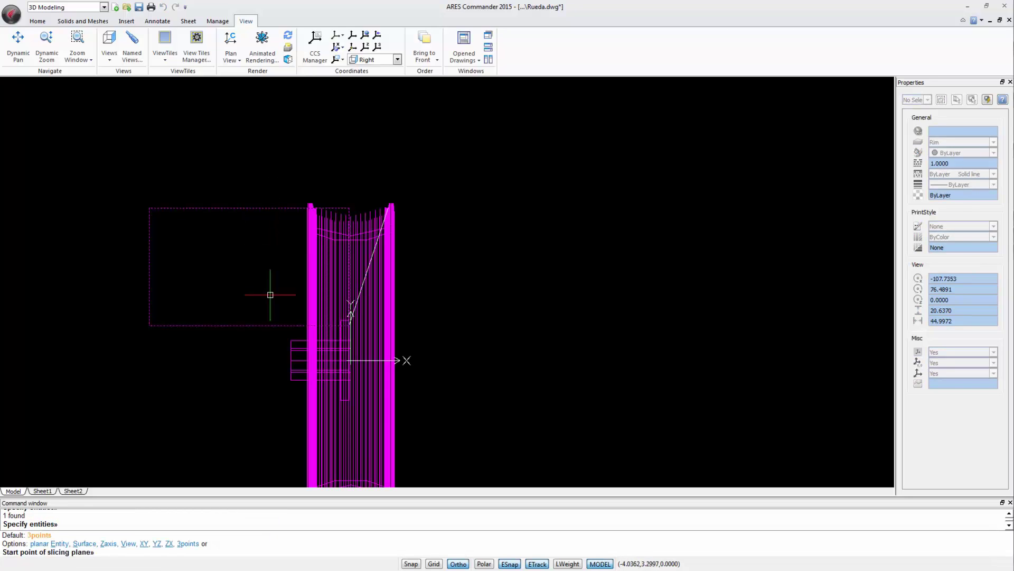
pyautogui.scroll(2, 279, 297)
pyautogui.scroll(1, 283, 291)
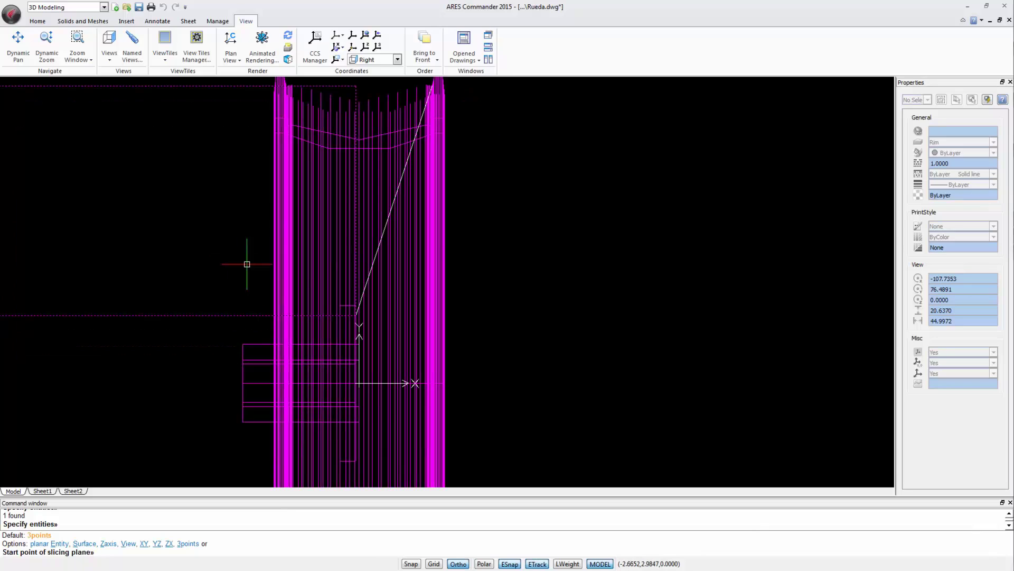
pyautogui.click(340, 306)
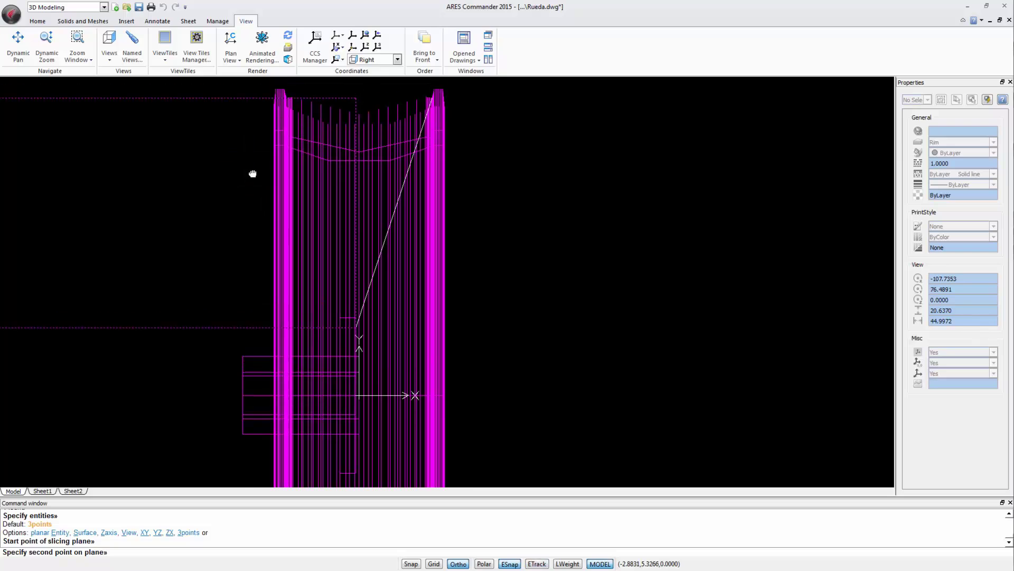
pyautogui.scroll(4, 252, 173)
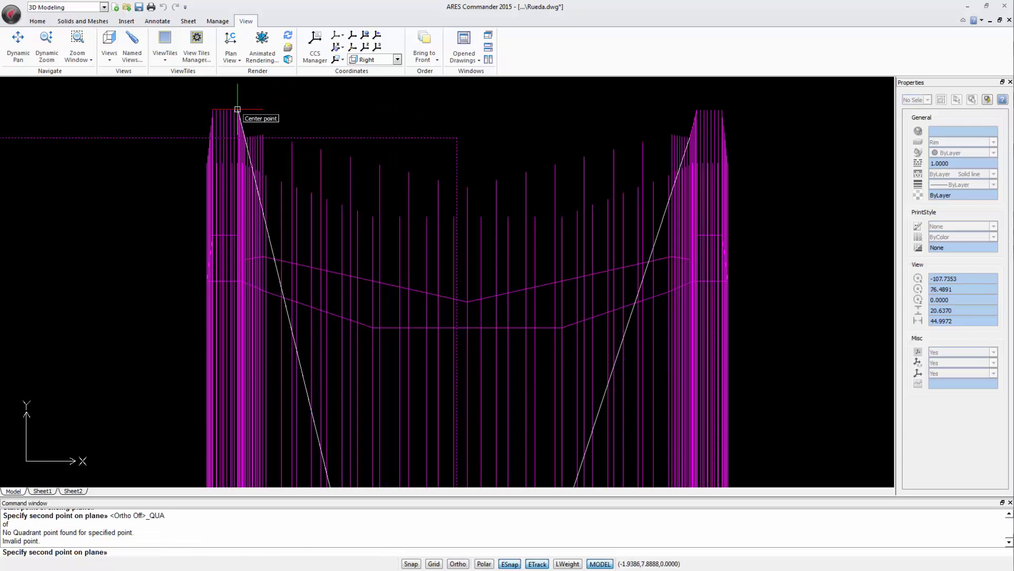
pyautogui.click(207, 95)
pyautogui.scroll(-5, 249, 229)
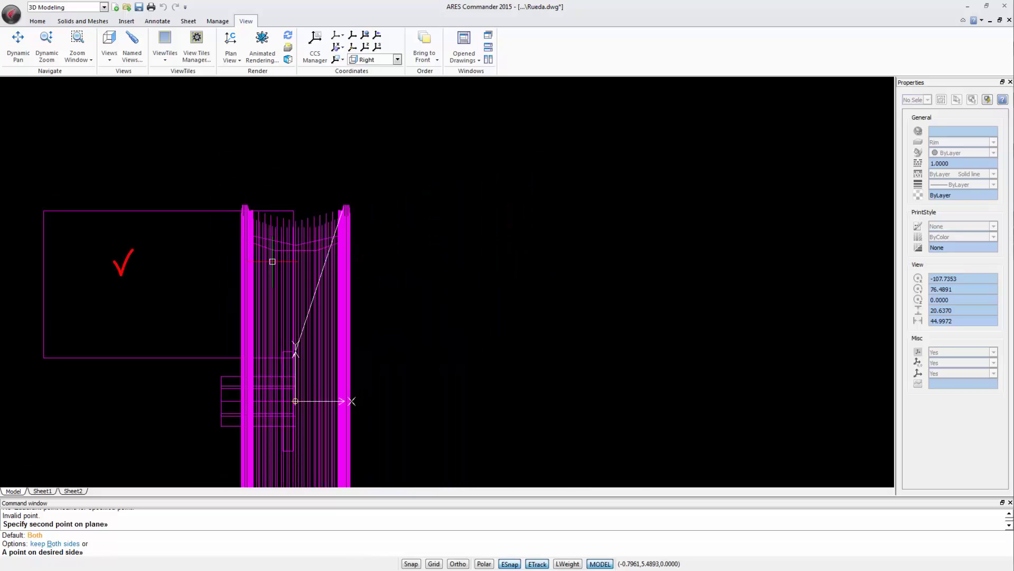
pyautogui.click(122, 327)
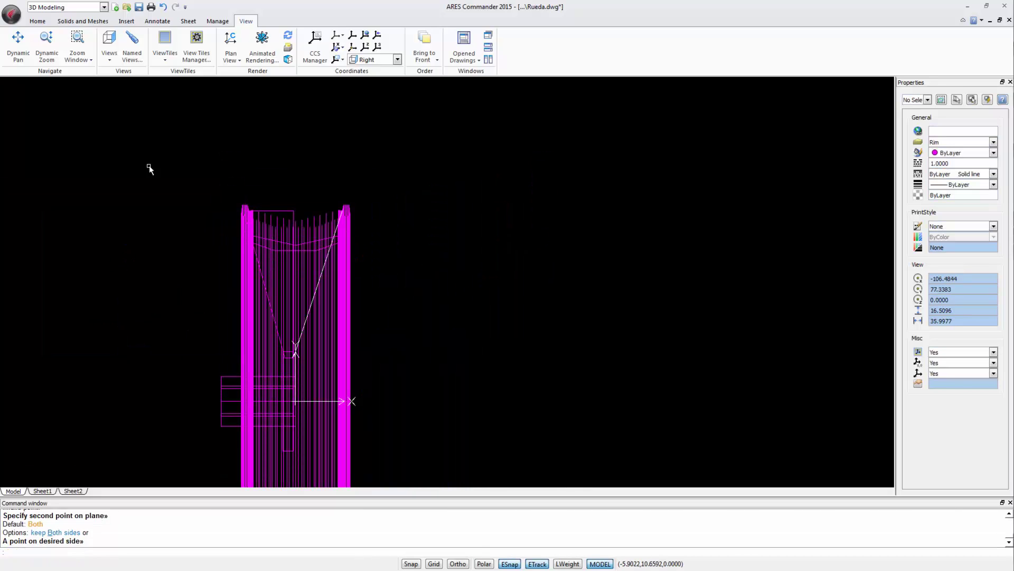
pyautogui.click(108, 57)
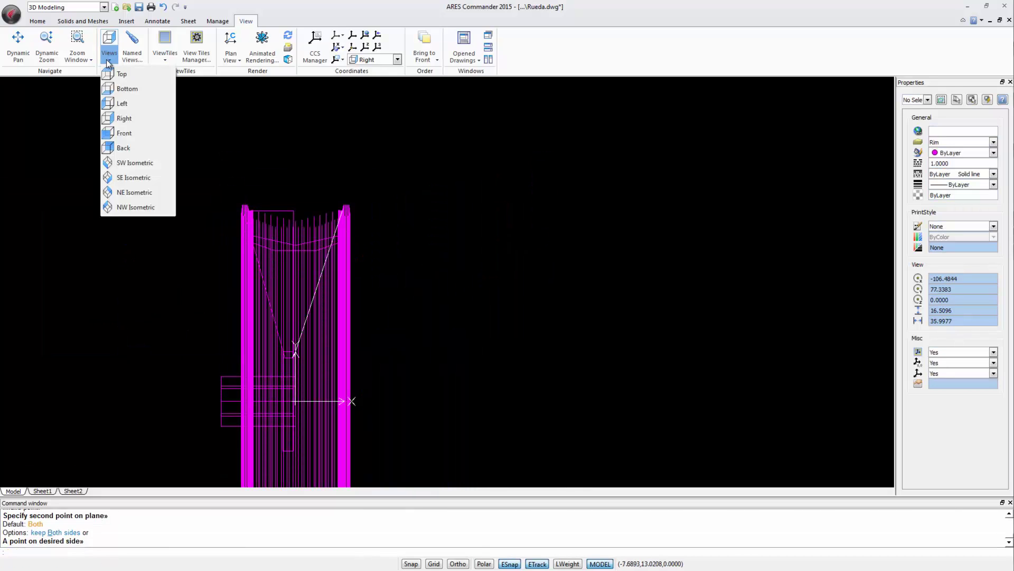
# Show a close SE Isometric view of the trimmed spoke and hub with Gouraud shading.
pyautogui.click(124, 178)
pyautogui.scroll(5, 570, 439)
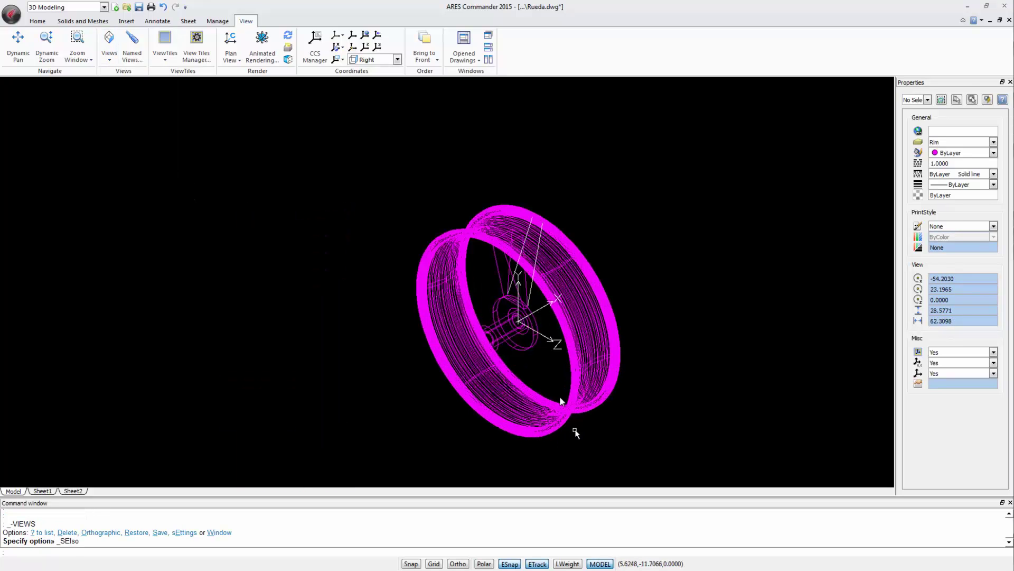
pyautogui.click(288, 58)
pyautogui.write('option» o')
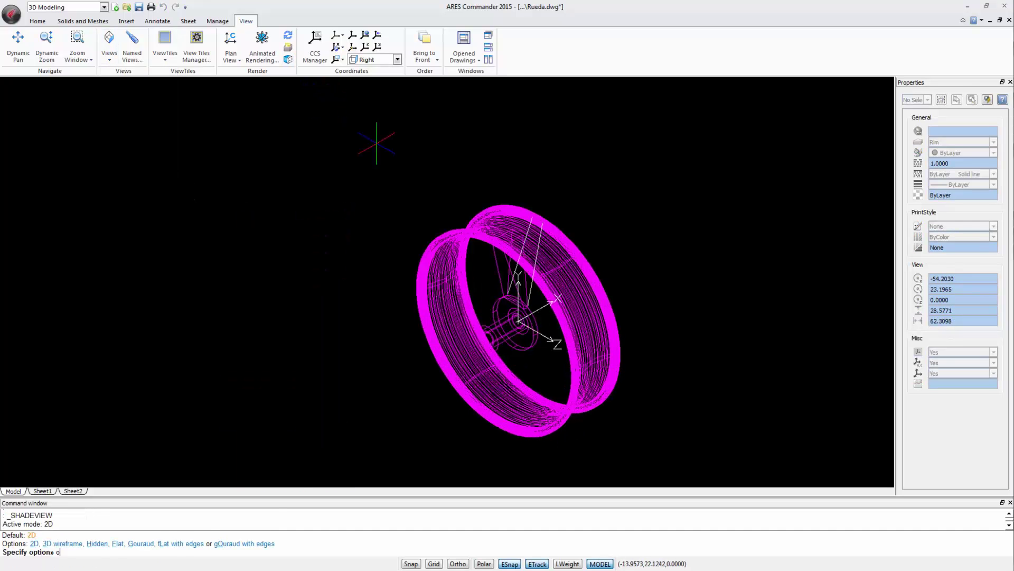
pyautogui.press('Return')
pyautogui.scroll(5, 541, 368)
pyautogui.moveTo(479, 352)
pyautogui.mouseDown(button='middle')
pyautogui.moveTo(553, 300)
pyautogui.moveTo(555, 394)
pyautogui.mouseUp(button='middle')
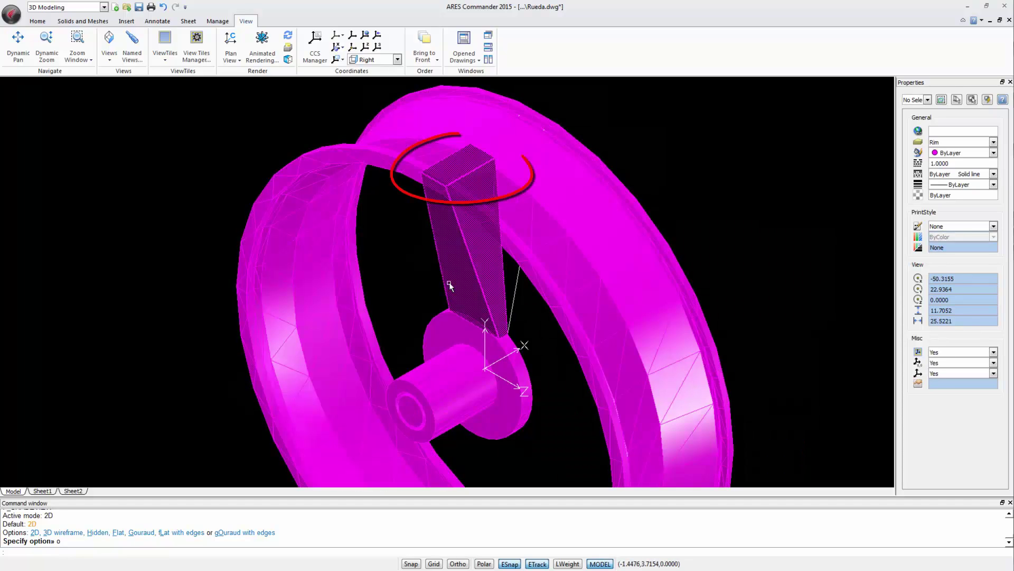
# In the Right view, slice the spoke along a slanted plane across its top.
pyautogui.click(108, 50)
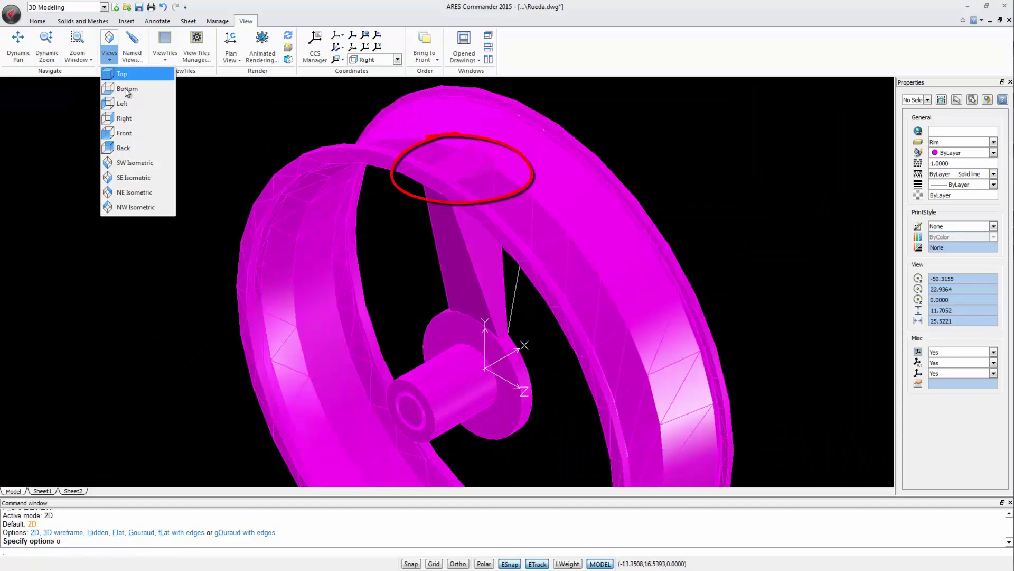
pyautogui.click(125, 118)
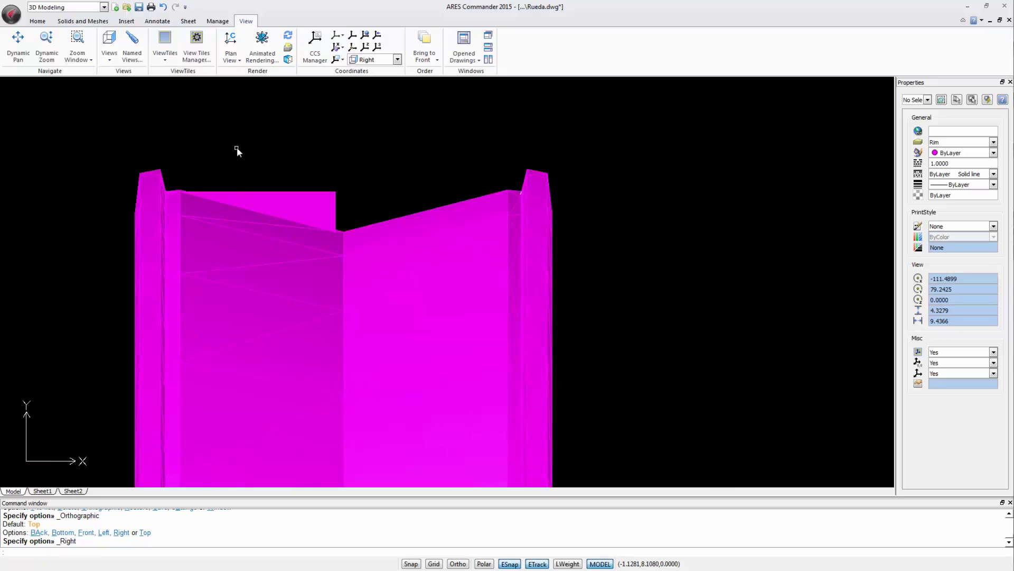
pyautogui.write('slice')
pyautogui.press('Return')
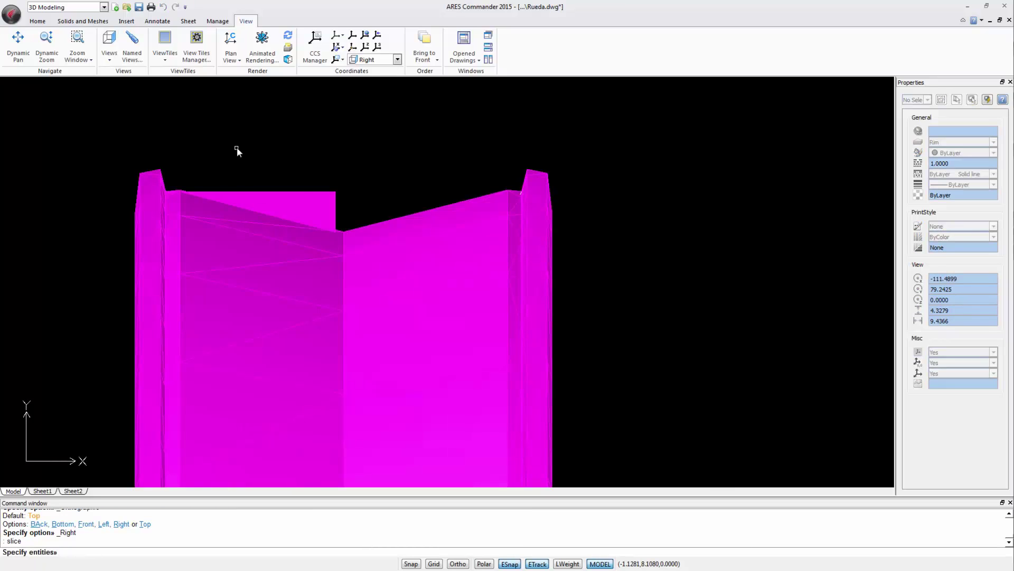
pyautogui.click(299, 190)
pyautogui.press('Return')
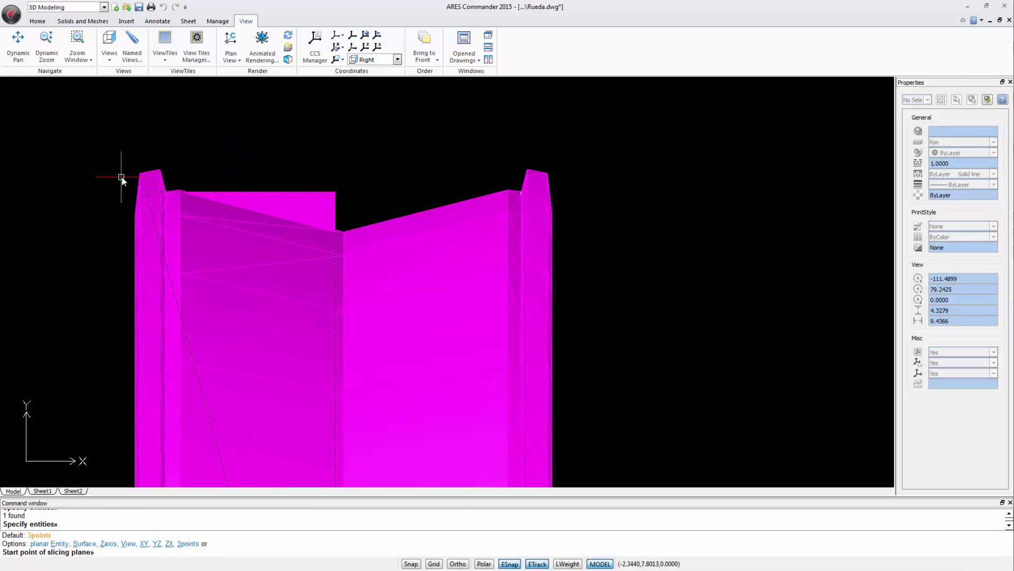
pyautogui.click(115, 184)
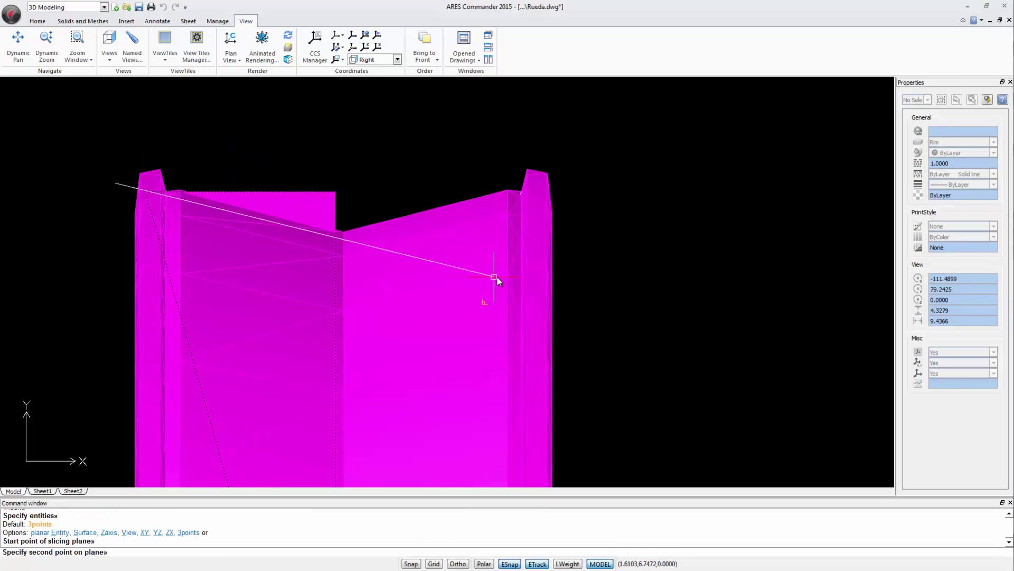
pyautogui.click(588, 303)
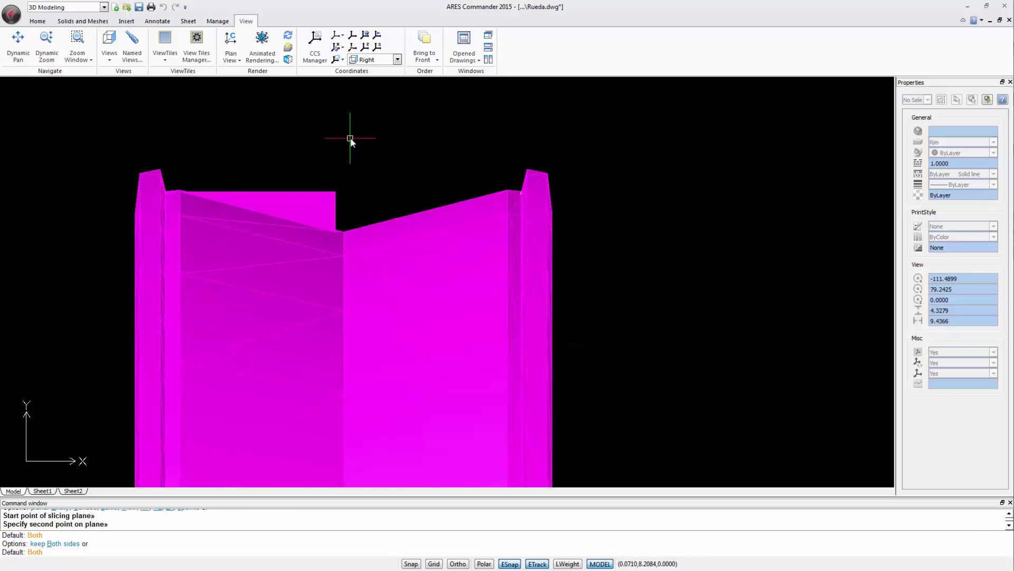
pyautogui.click(109, 42)
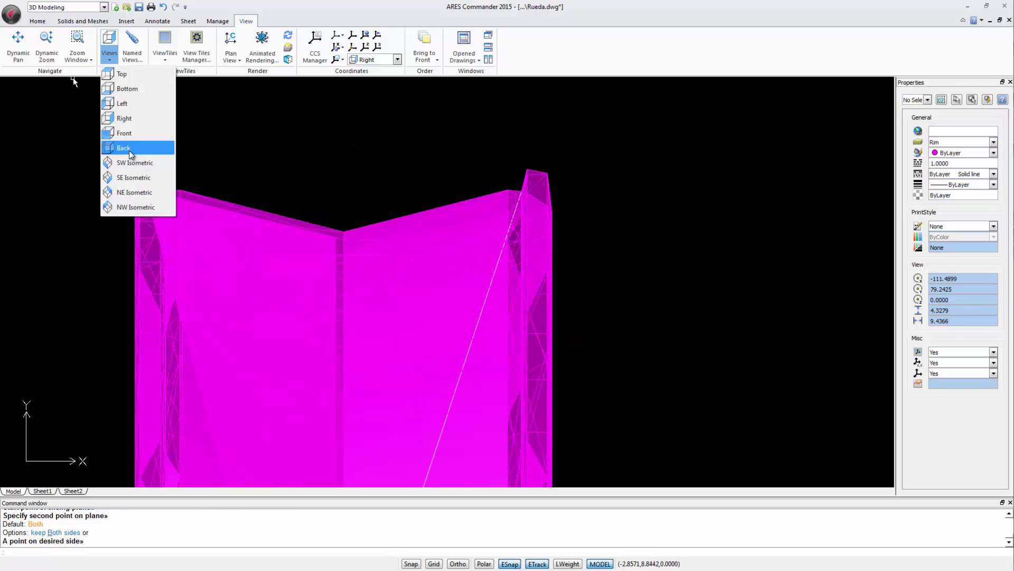
# Switch the wheel to the Front view.
pyautogui.click(132, 178)
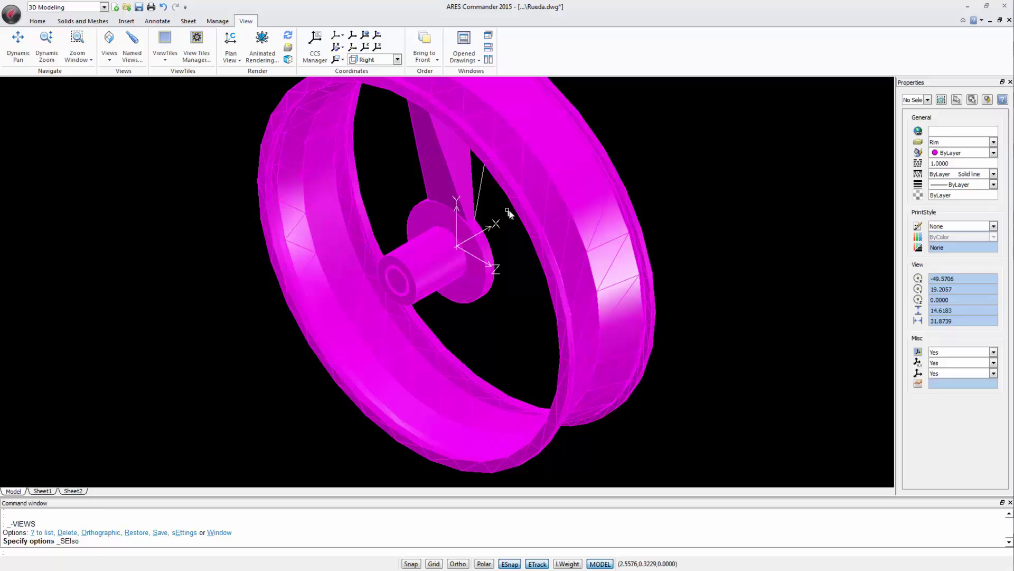
pyautogui.click(109, 53)
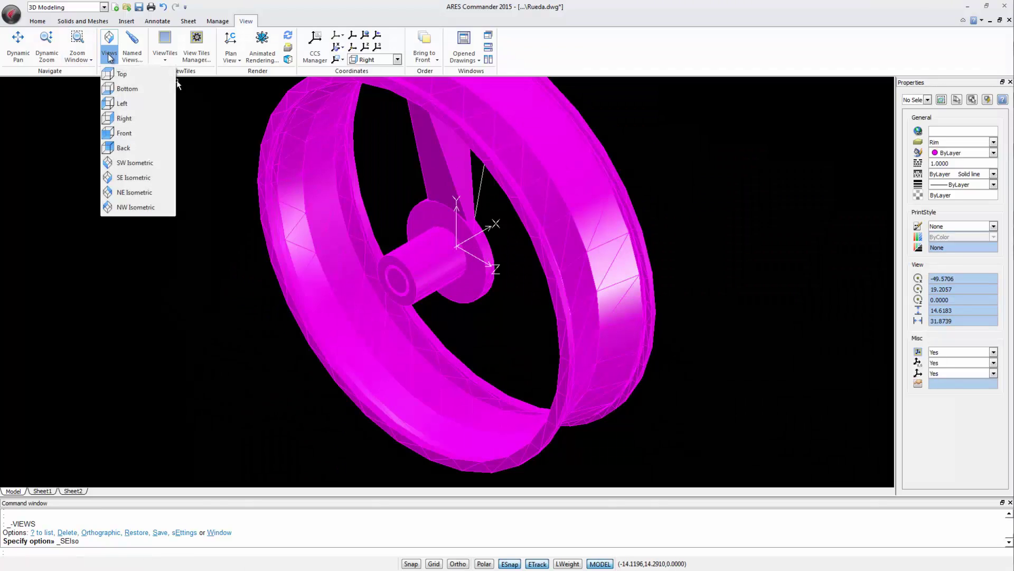
pyautogui.click(126, 136)
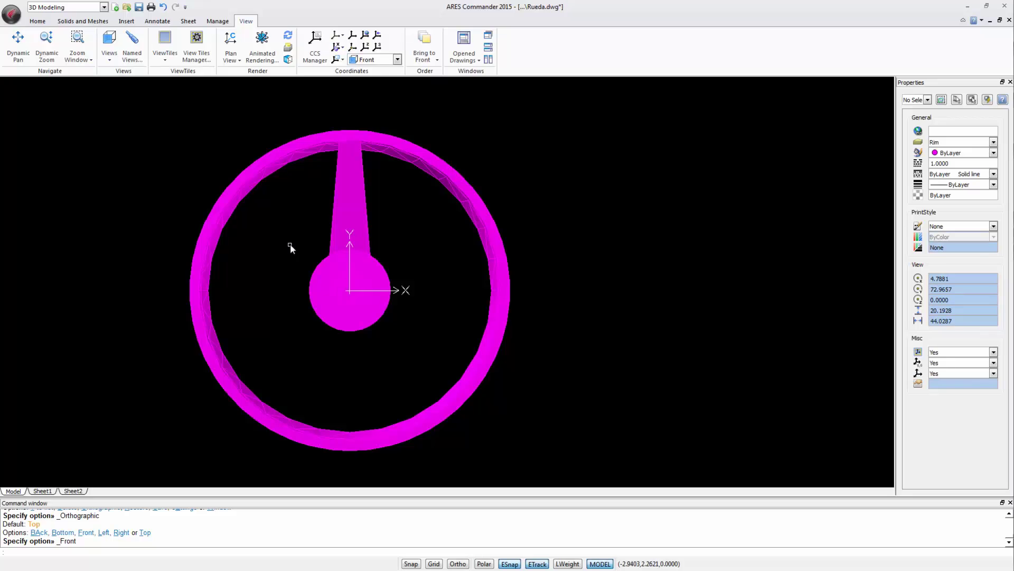
# Create a circular pattern of 7 spokes centred on the wheel's origin.
pyautogui.click(38, 20)
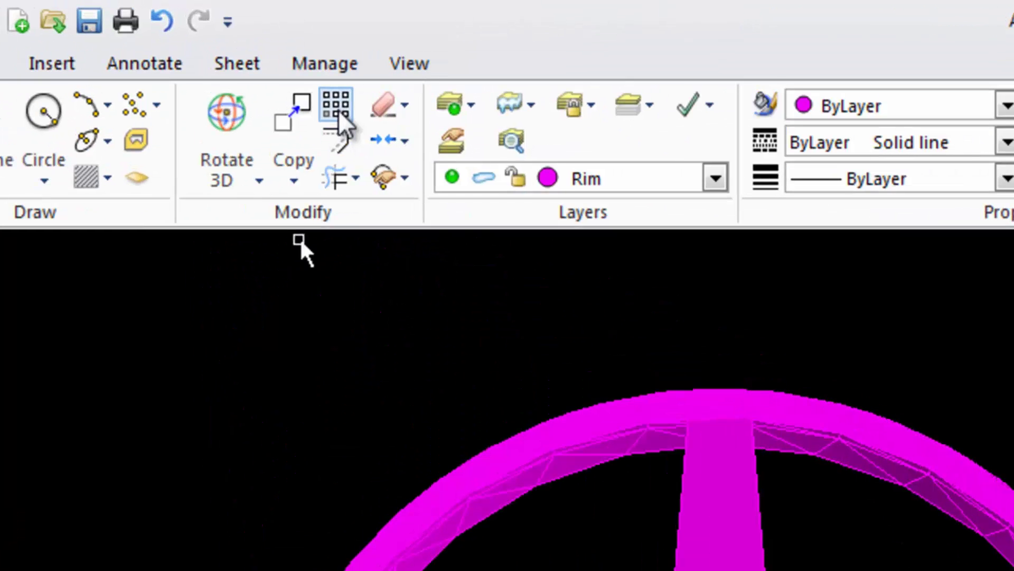
pyautogui.click(337, 109)
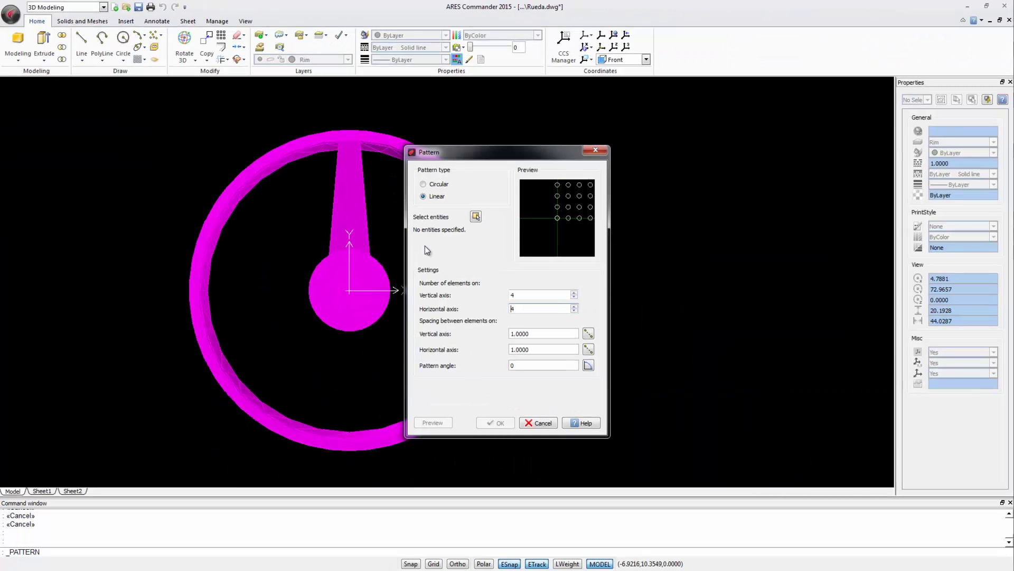
pyautogui.click(423, 184)
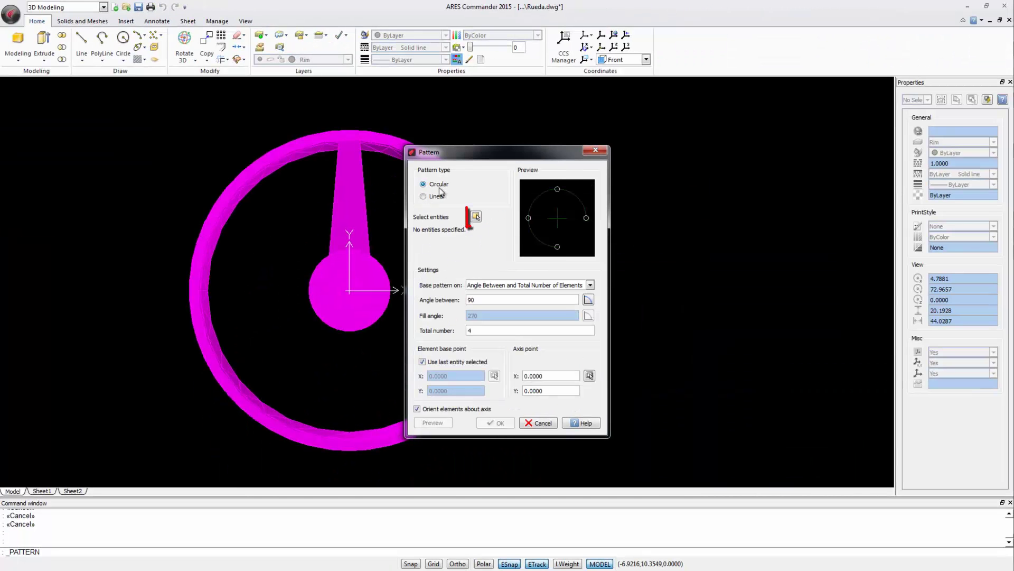
pyautogui.click(477, 217)
pyautogui.click(397, 203)
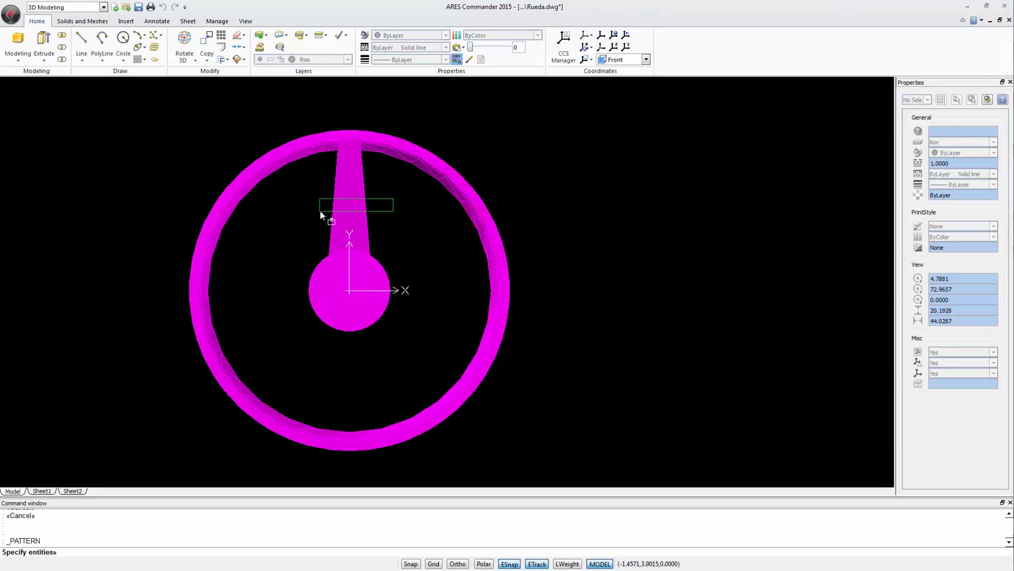
pyautogui.click(319, 210)
pyautogui.press('Return')
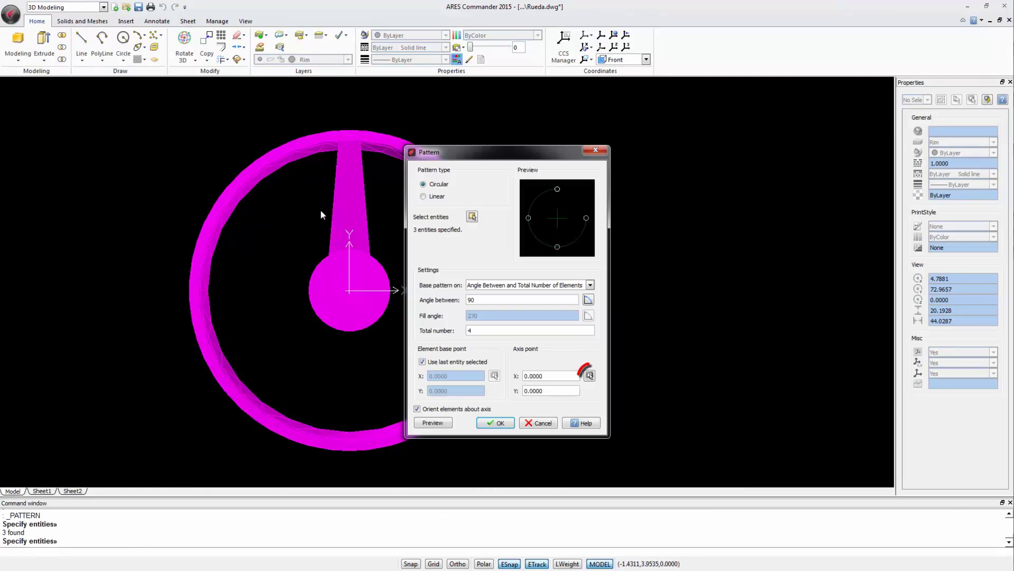
pyautogui.click(590, 376)
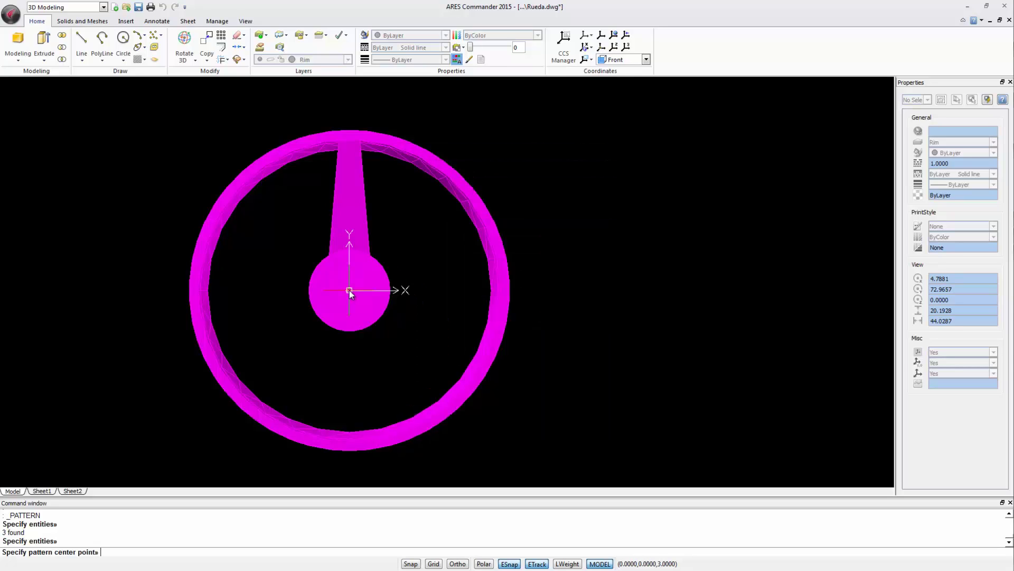
pyautogui.click(350, 290)
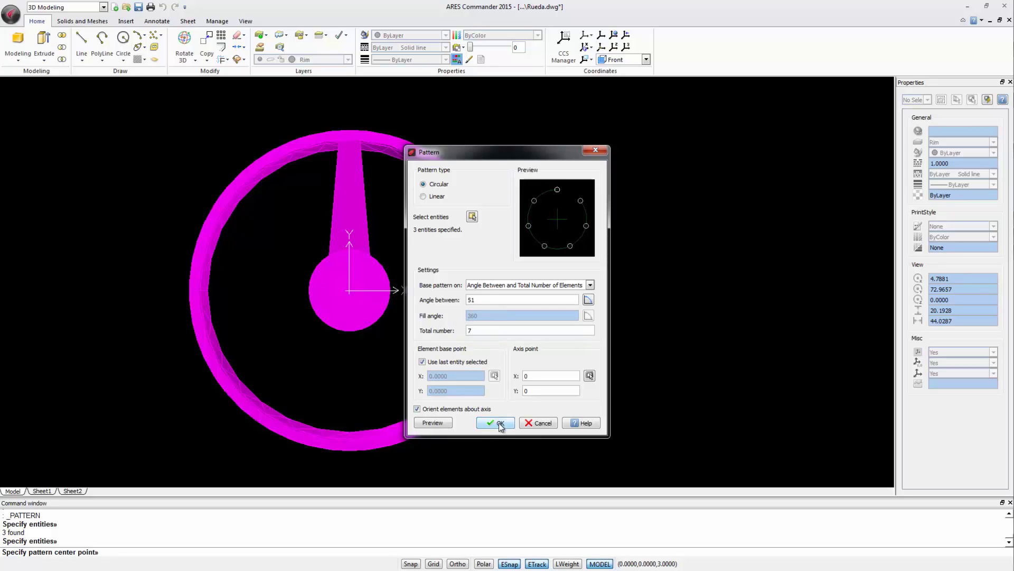
pyautogui.click(499, 423)
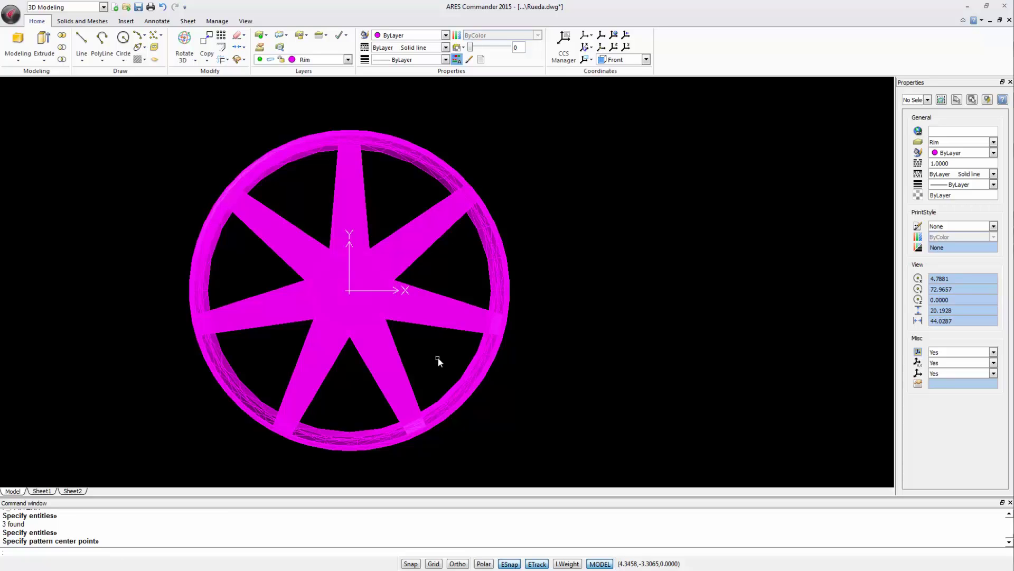
# Turn the Wheel layer back on to show the tire, then set SE Isometric view.
pyautogui.click(317, 60)
pyautogui.click(260, 154)
pyautogui.click(80, 143)
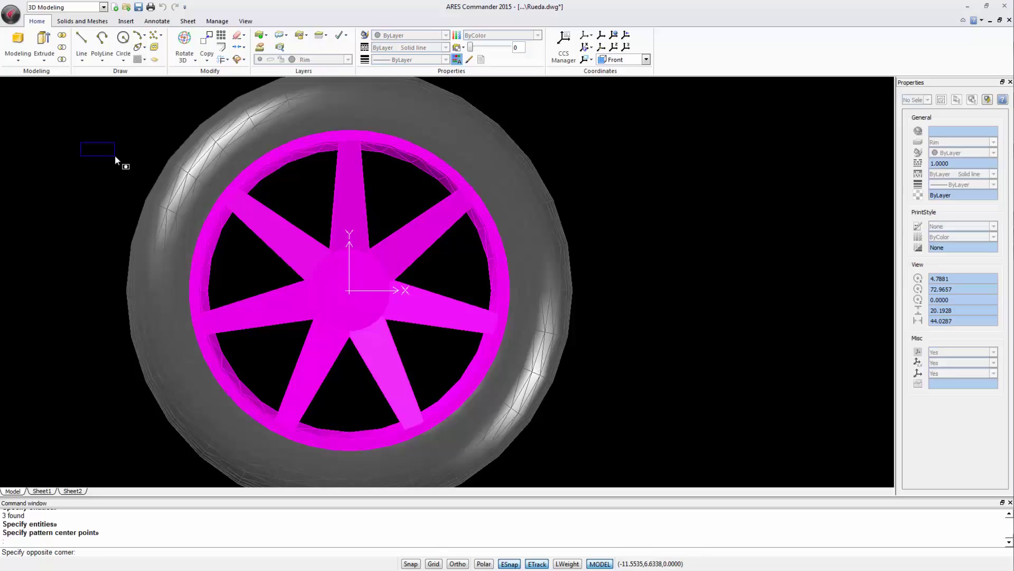
pyautogui.press('Escape')
pyautogui.click(248, 22)
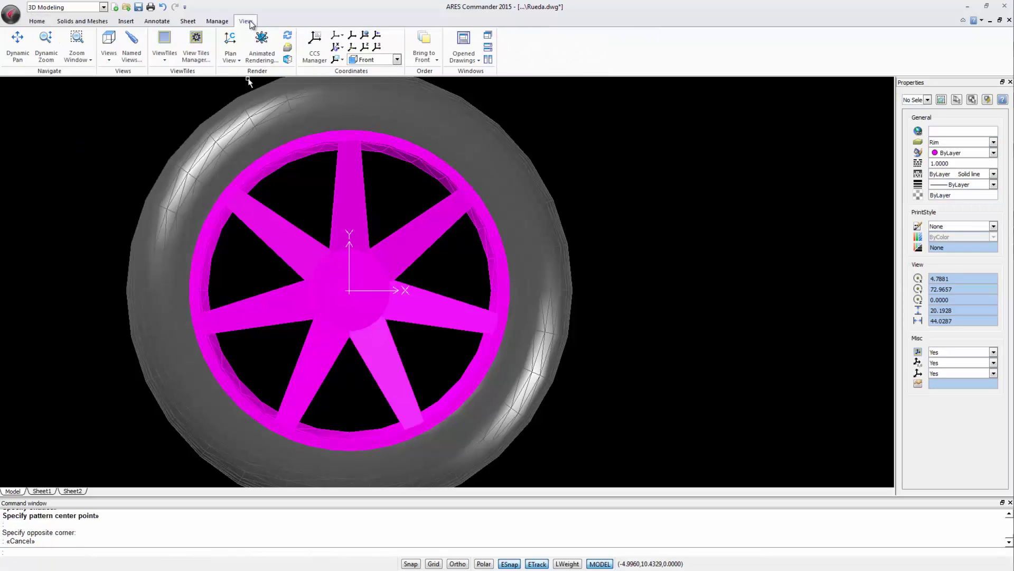
pyautogui.click(109, 56)
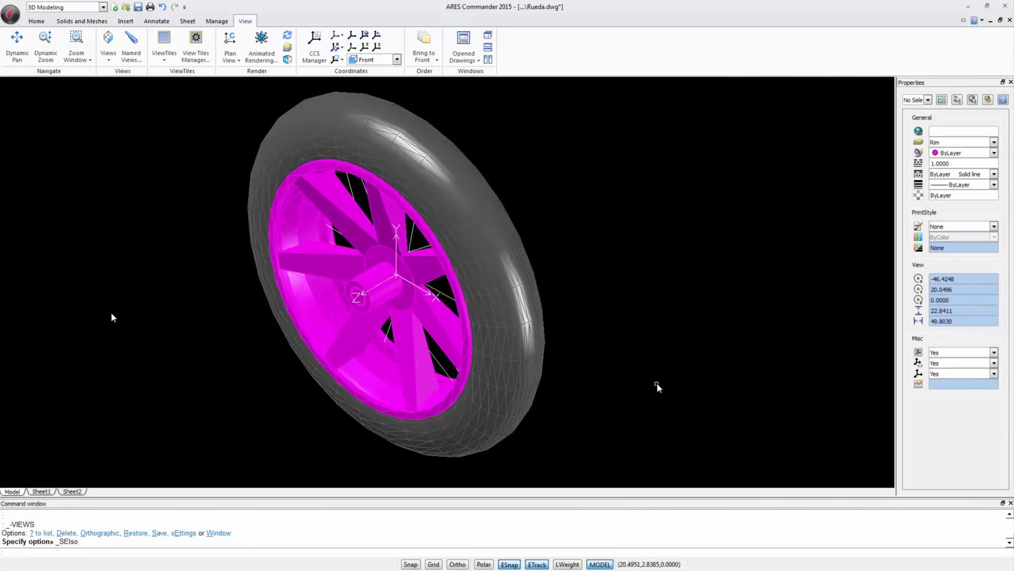
# Switch to the Right view and hide the tire's Wheel layer.
pyautogui.click(108, 48)
pyautogui.click(153, 125)
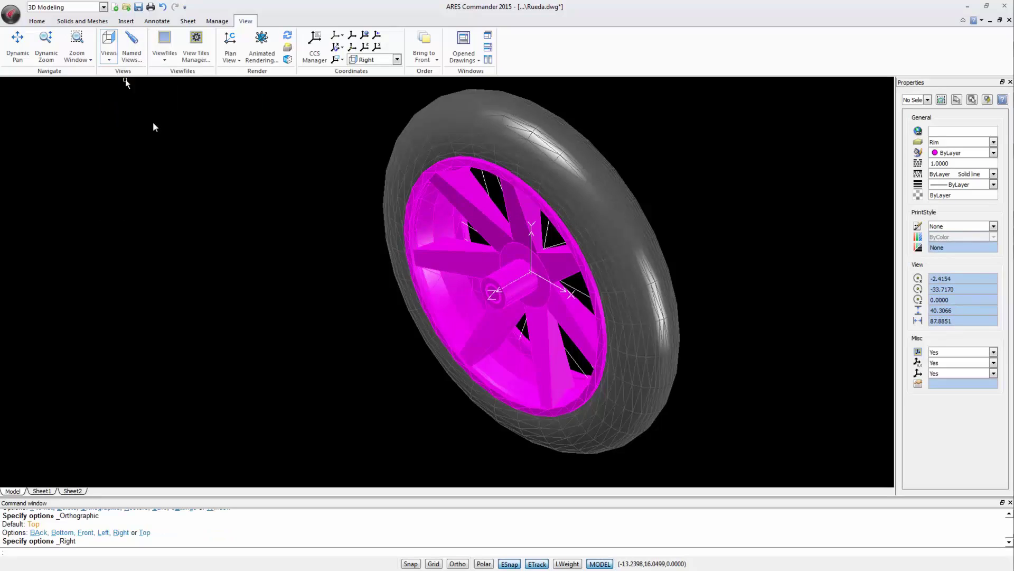
pyautogui.click(37, 22)
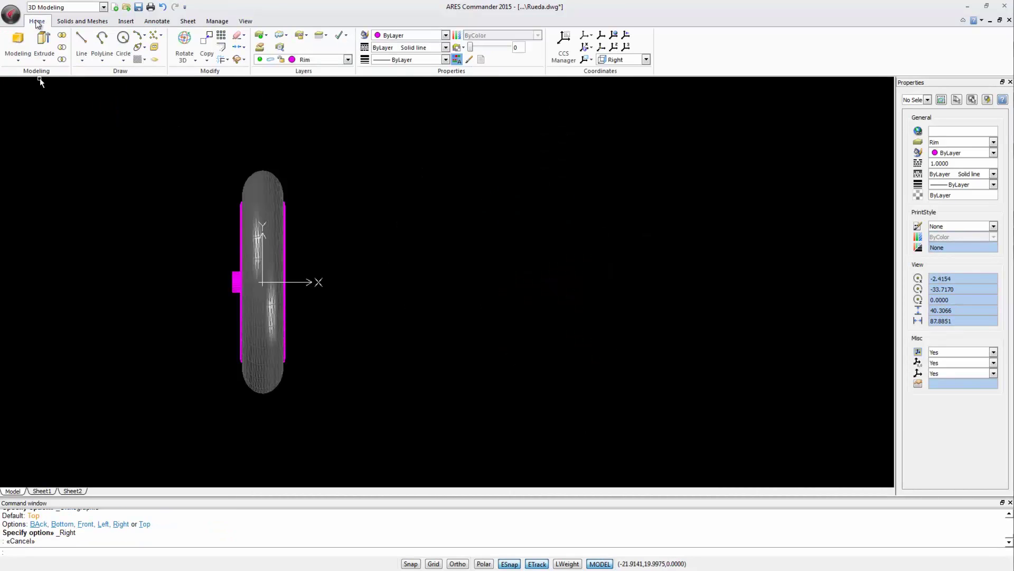
pyautogui.click(318, 59)
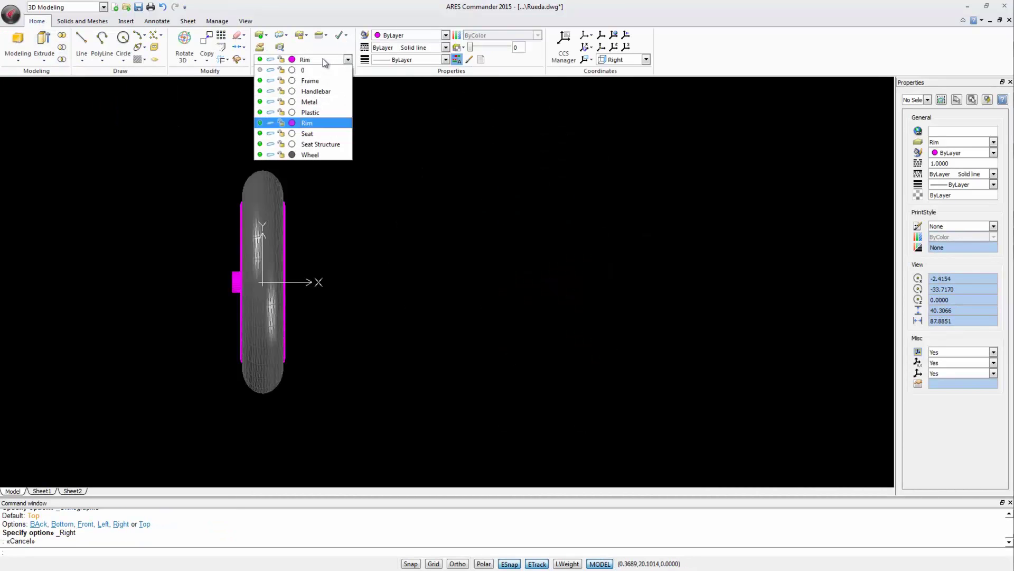
pyautogui.click(259, 154)
pyautogui.click(208, 170)
pyautogui.press('Escape')
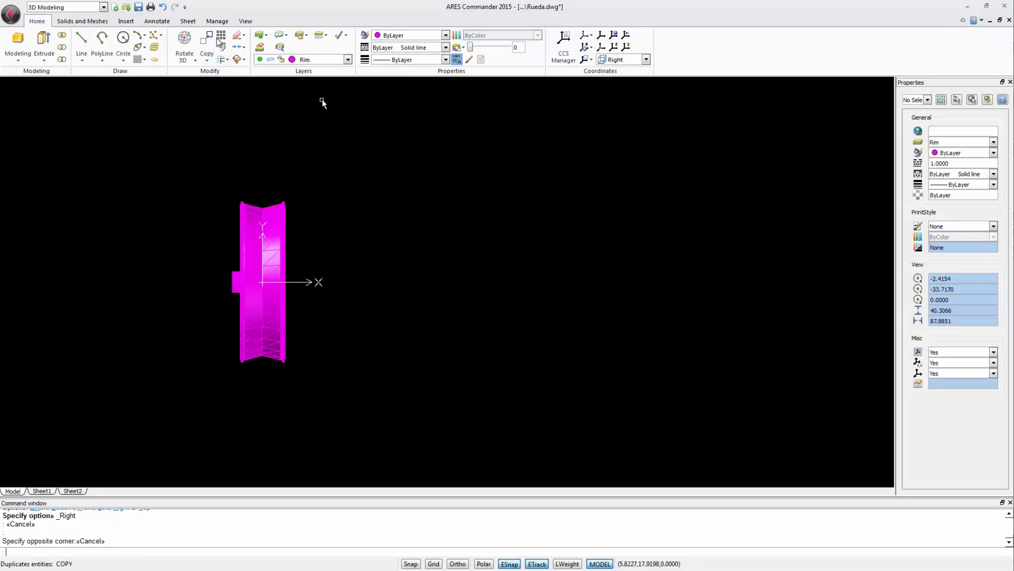
# Change the shading to 2D wireframe.
pyautogui.click(245, 22)
pyautogui.click(289, 60)
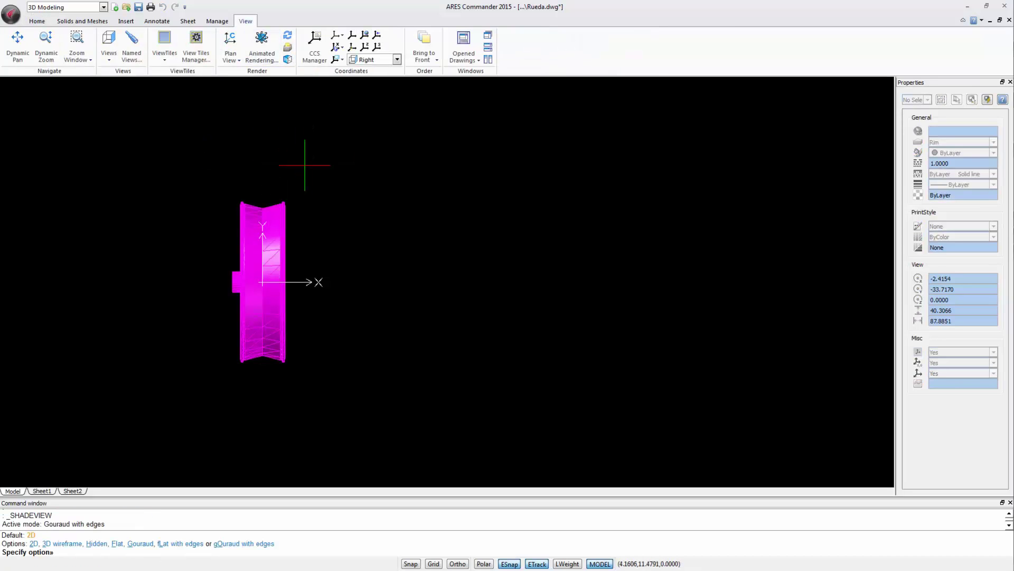
pyautogui.write('2')
pyautogui.press('Return')
pyautogui.scroll(3, 238, 288)
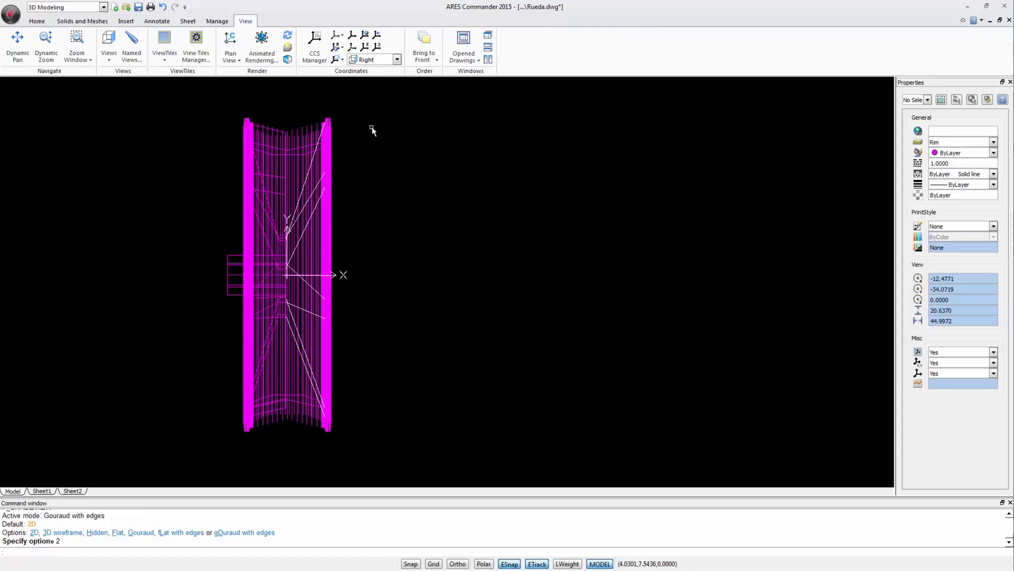
# Mirror the ten rim and spoke entities about a vertical line through the wheel centre, keeping the originals.
pyautogui.click(207, 63)
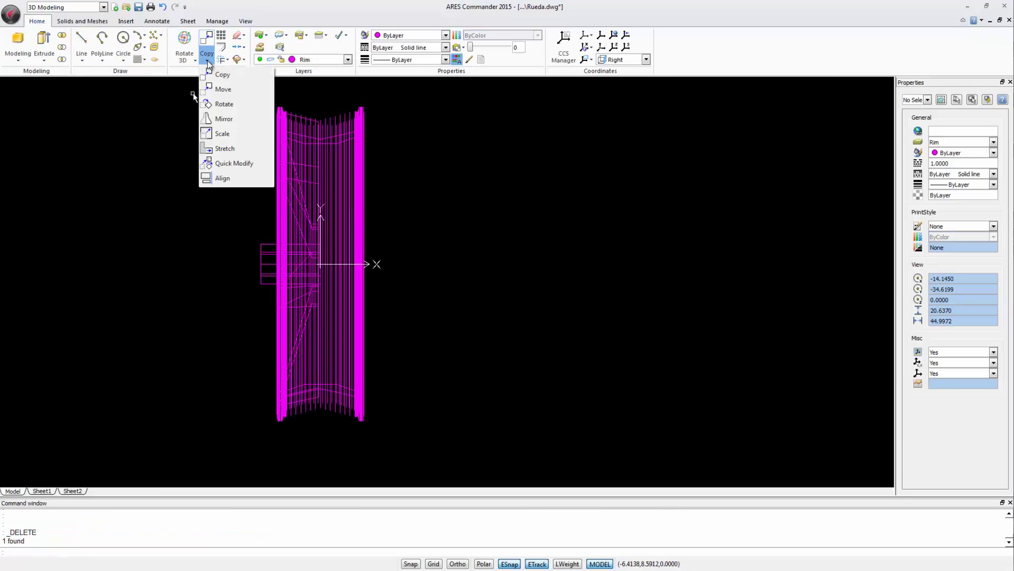
pyautogui.click(224, 118)
pyautogui.click(245, 96)
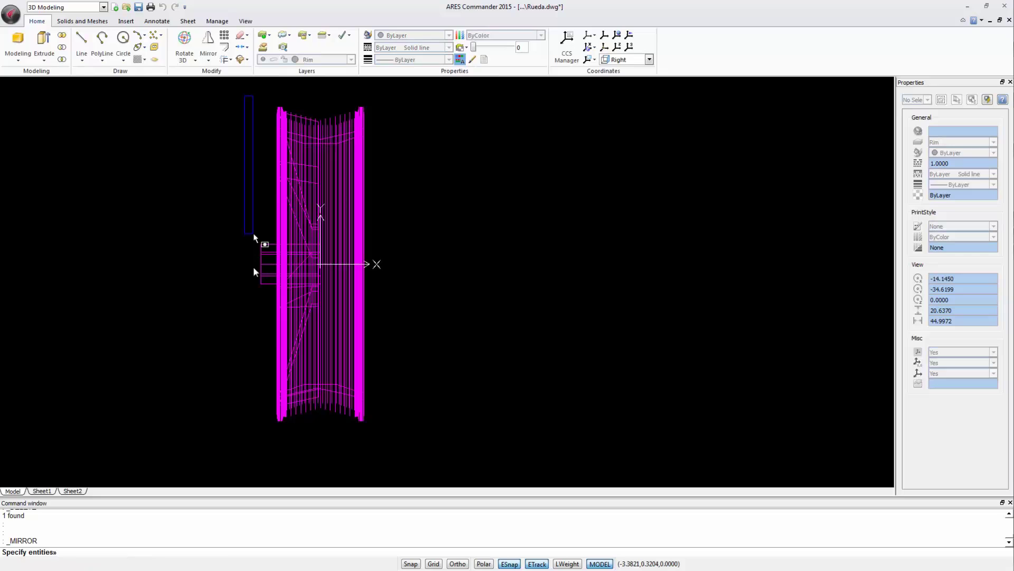
pyautogui.click(326, 458)
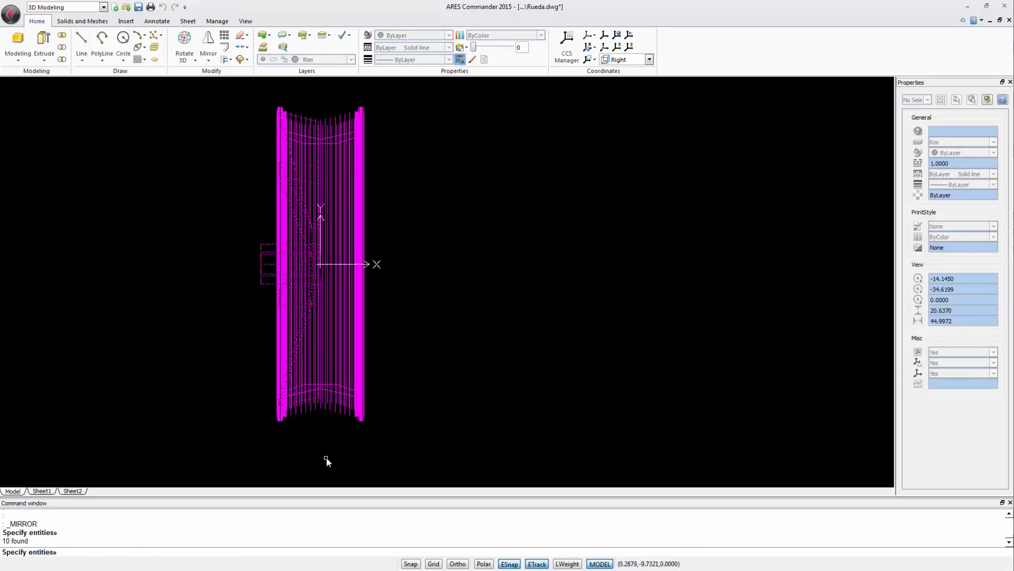
pyautogui.press('Return')
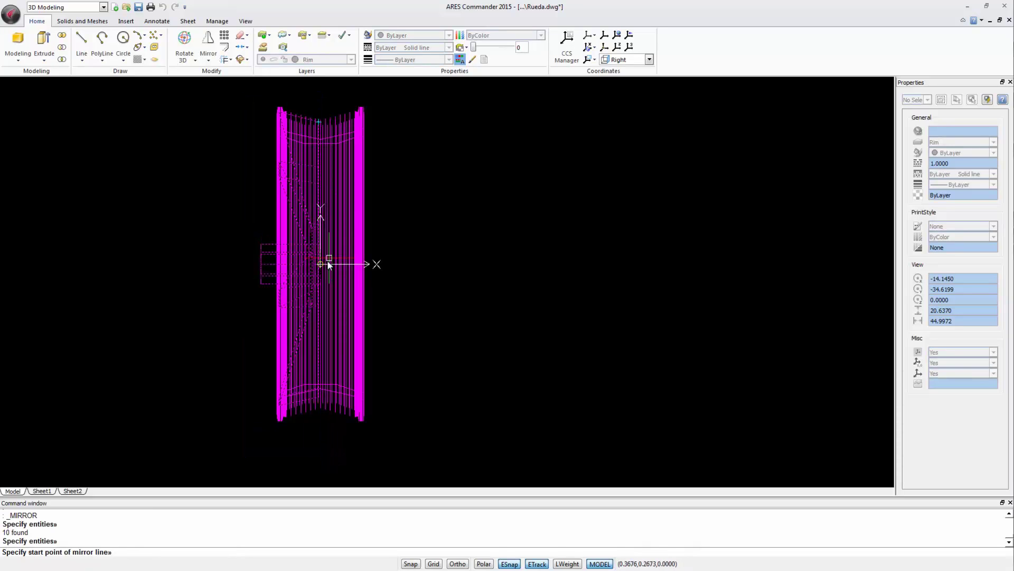
pyautogui.scroll(4, 324, 265)
pyautogui.click(313, 269)
pyautogui.scroll(-4, 313, 270)
pyautogui.press('F8')
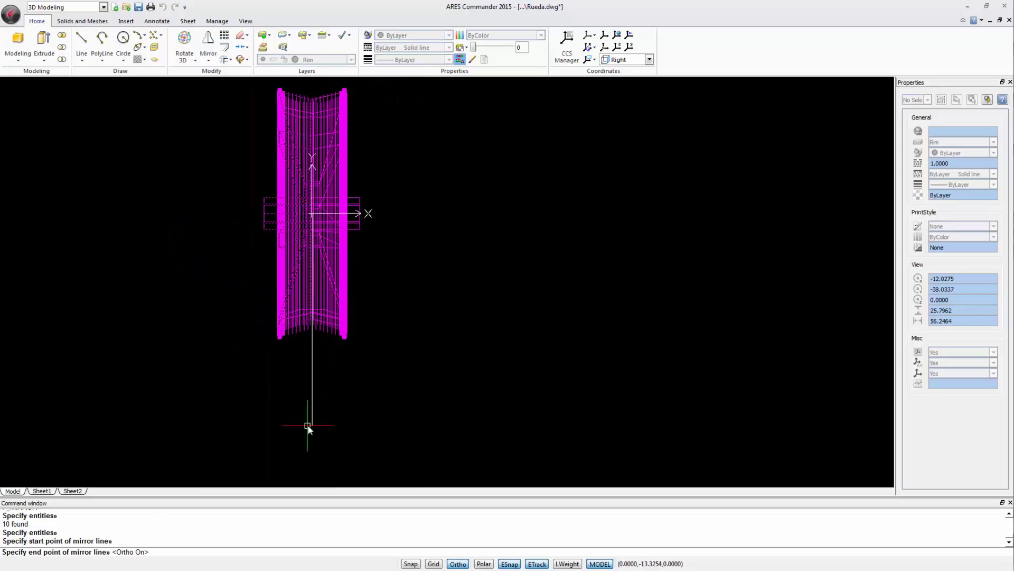
pyautogui.click(308, 423)
pyautogui.press('Return')
# Restore Gouraud shading and show the wheel in SE Isometric view.
pyautogui.click(246, 22)
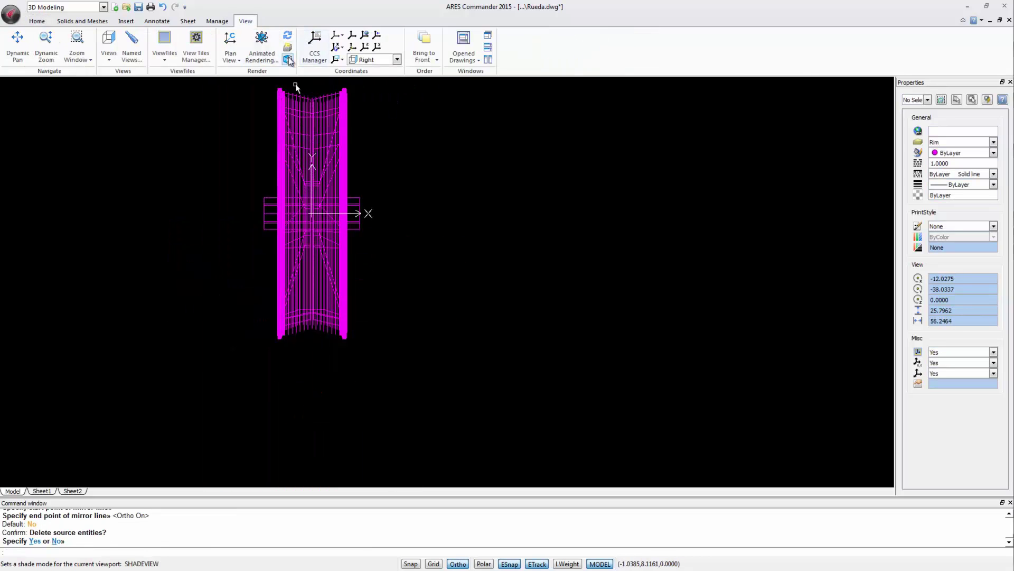
pyautogui.click(287, 60)
pyautogui.write('option»')
pyautogui.press('Return')
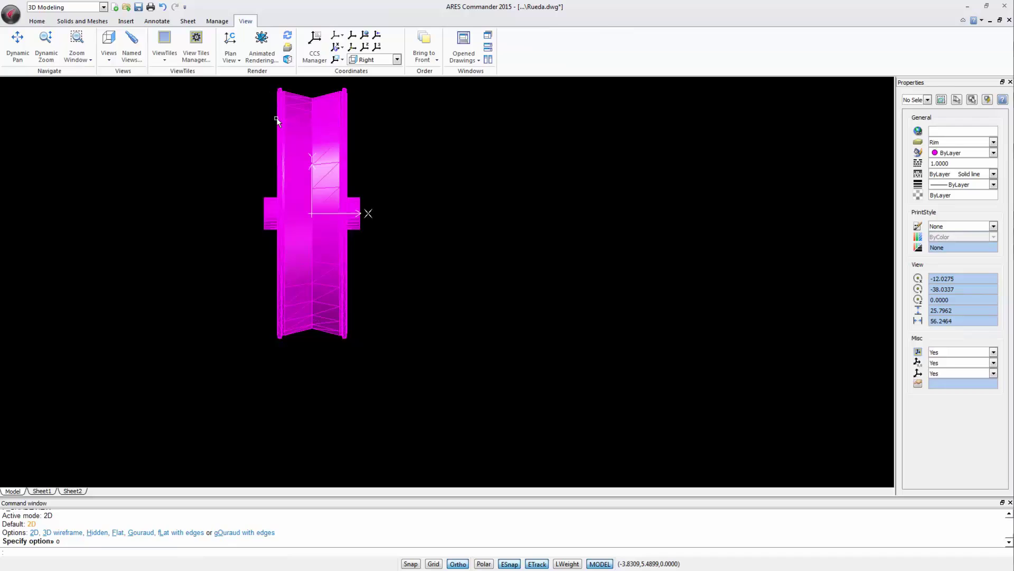
pyautogui.click(109, 41)
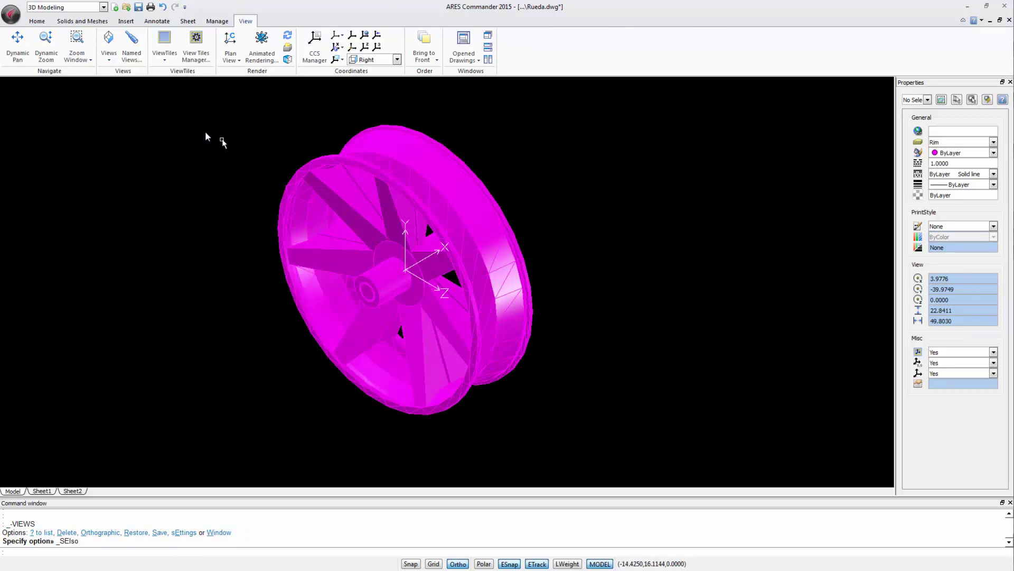
# Switch to NE Isometric view and make Wheel the current layer so the tire shows.
pyautogui.click(135, 78)
pyautogui.scroll(2, 252, 368)
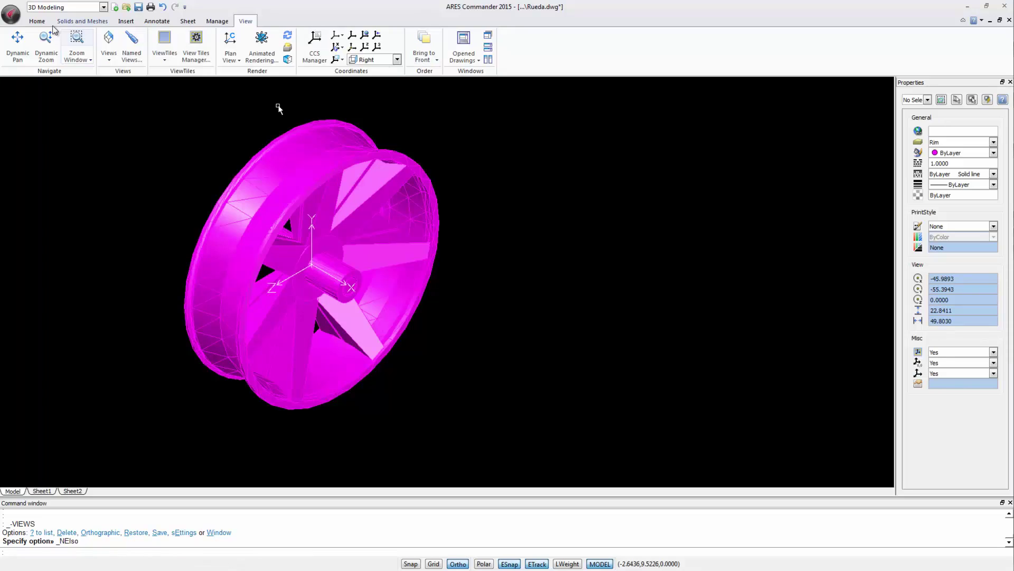
pyautogui.click(37, 20)
pyautogui.click(334, 60)
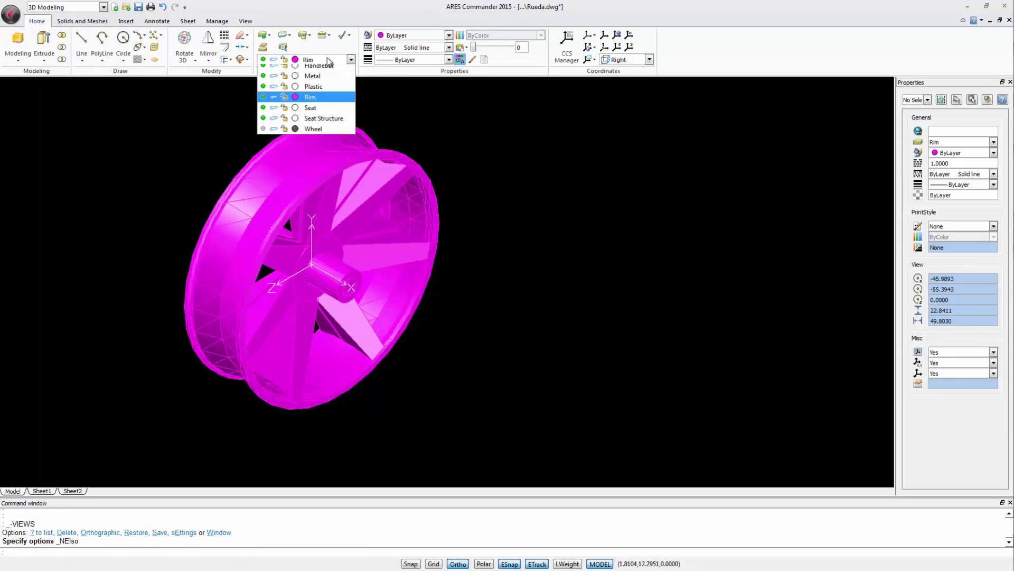
pyautogui.click(262, 155)
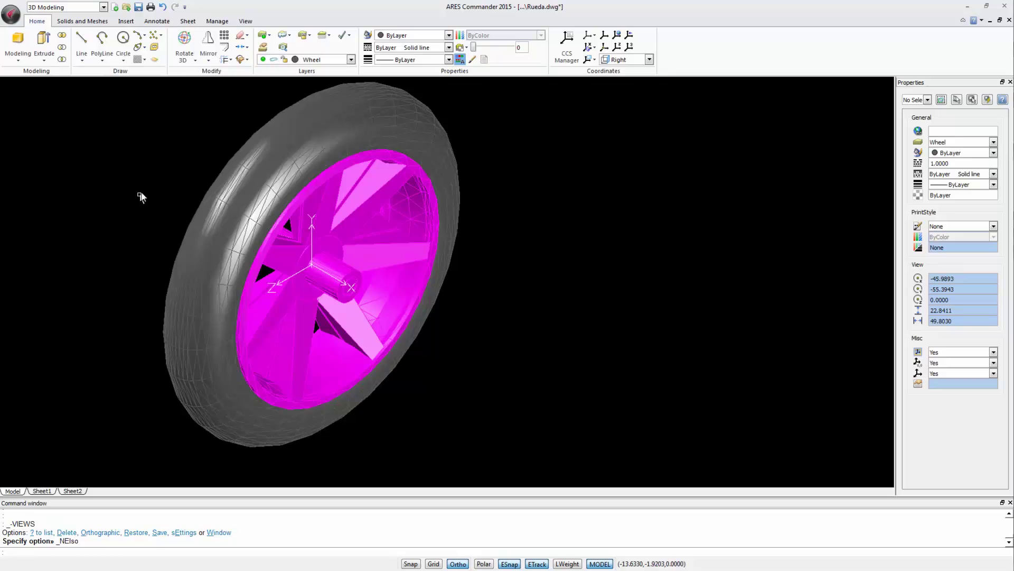
pyautogui.click(132, 183)
pyautogui.press('Escape')
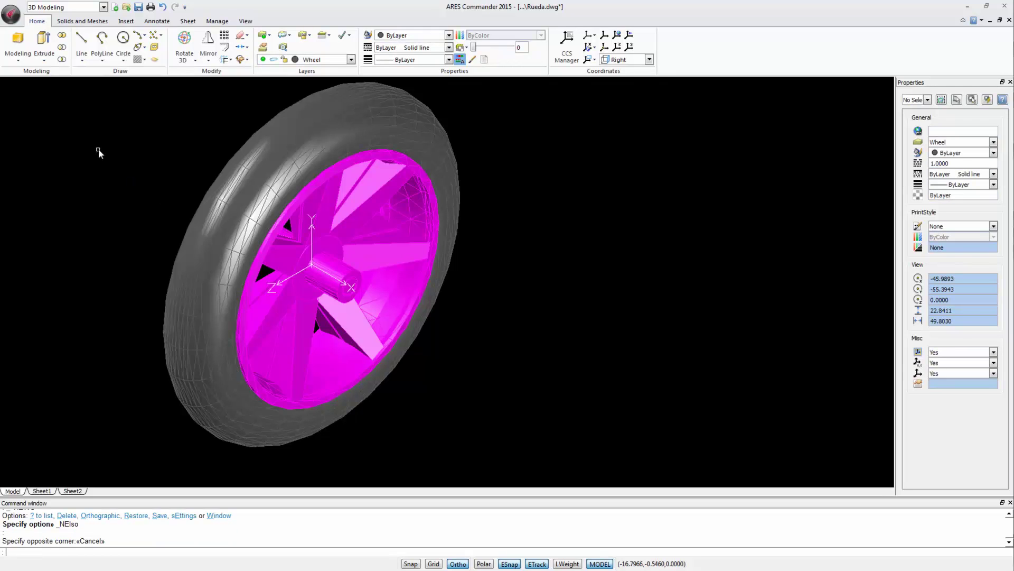